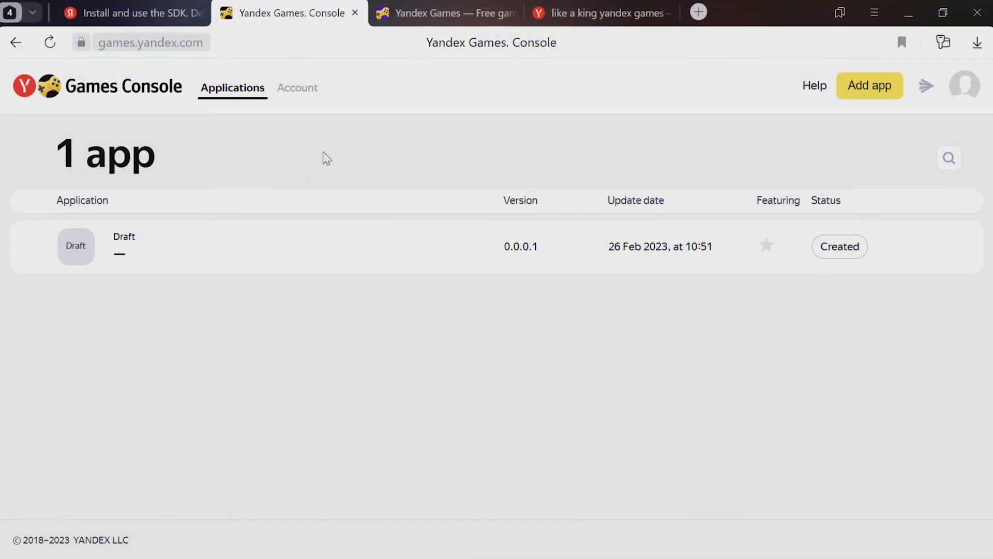
# Step: Start a new app draft and switch to its English-language text fields
pyautogui.click(862, 94)
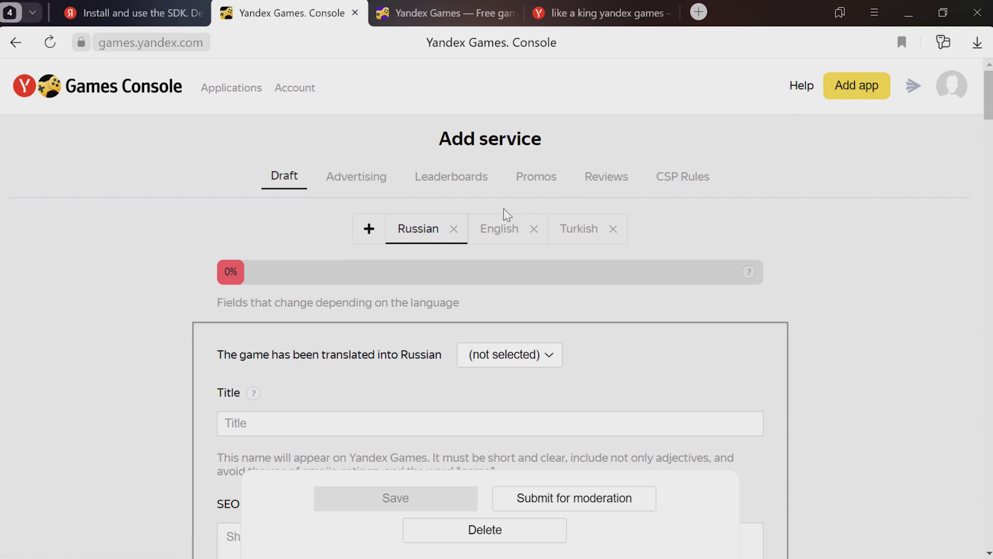
pyautogui.click(499, 230)
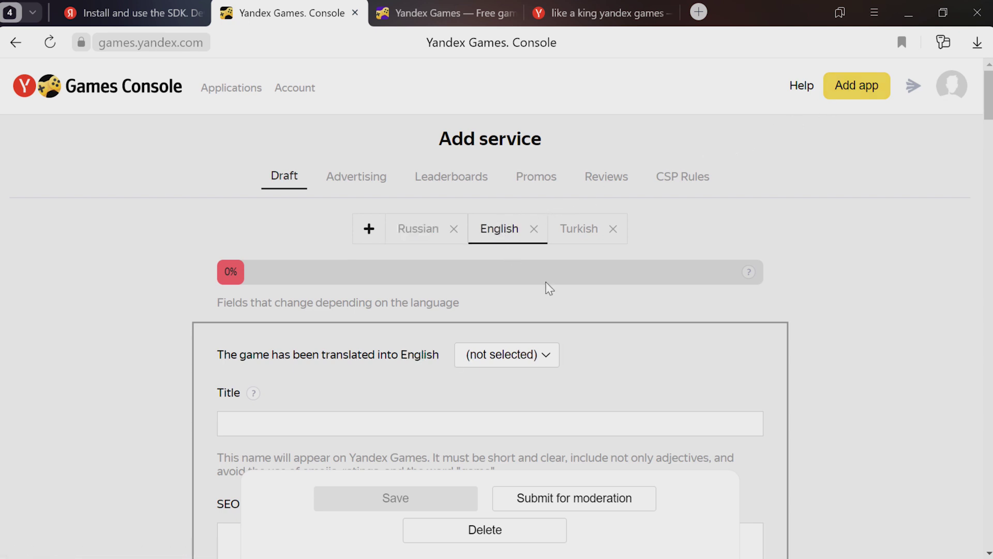
pyautogui.scroll(-1, 590, 304)
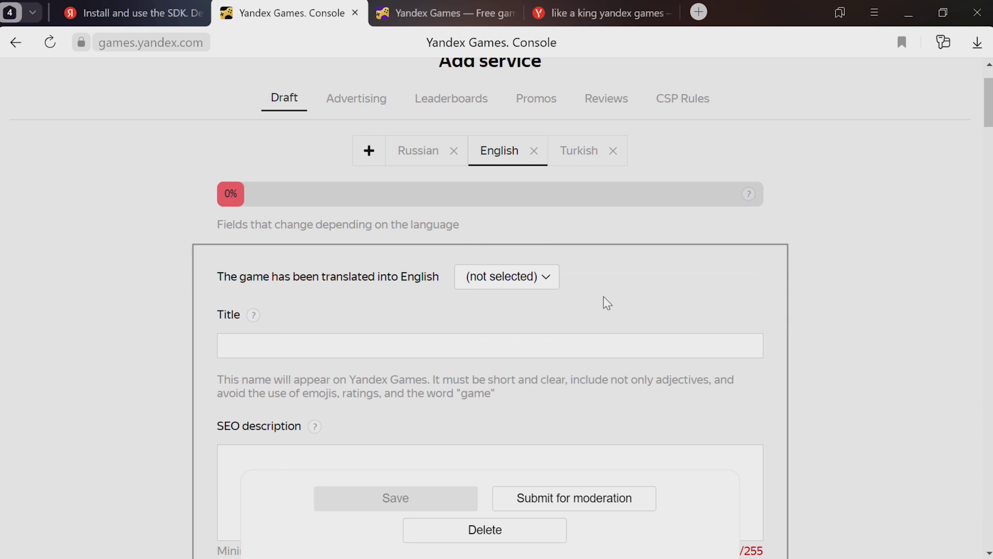
pyautogui.scroll(-2, 603, 297)
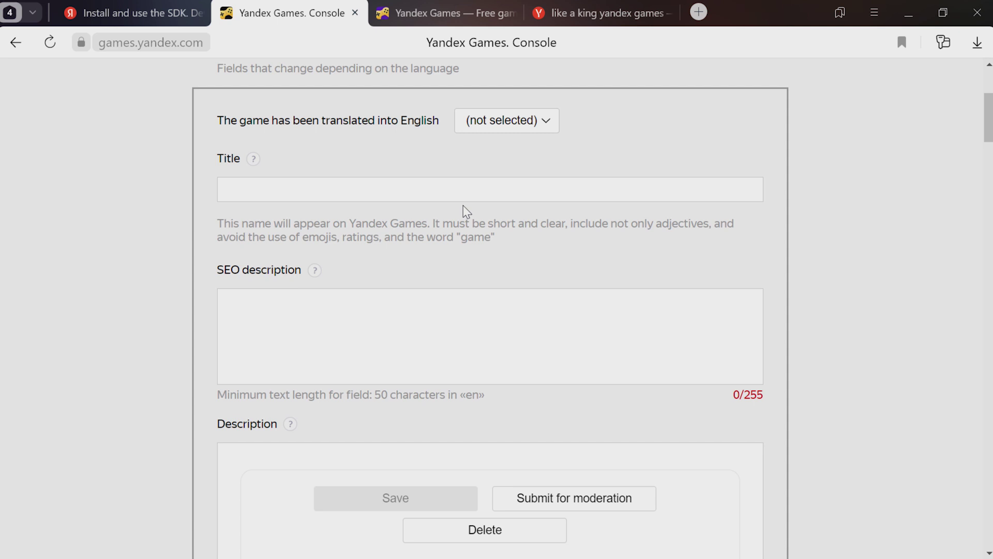
pyautogui.scroll(2, 509, 207)
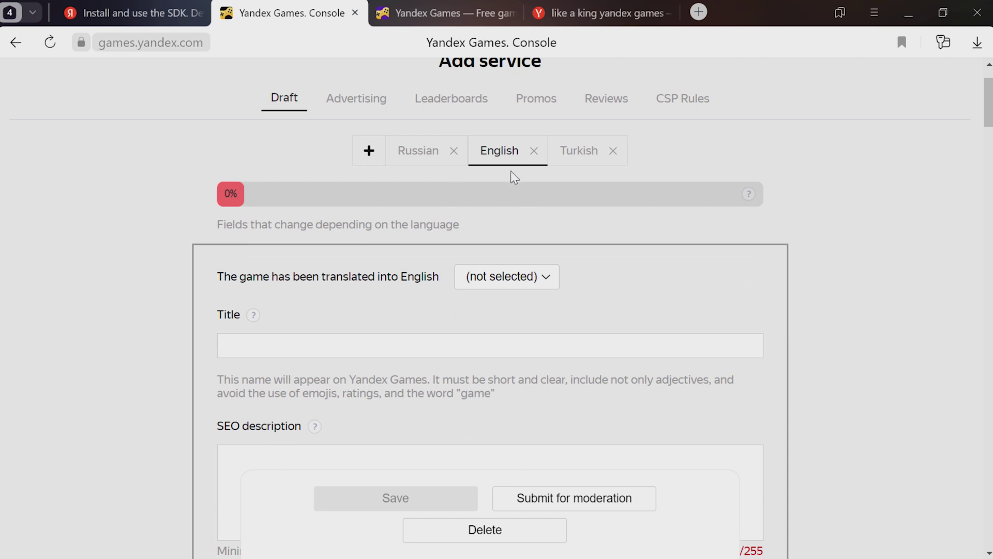
pyautogui.scroll(-2, 598, 233)
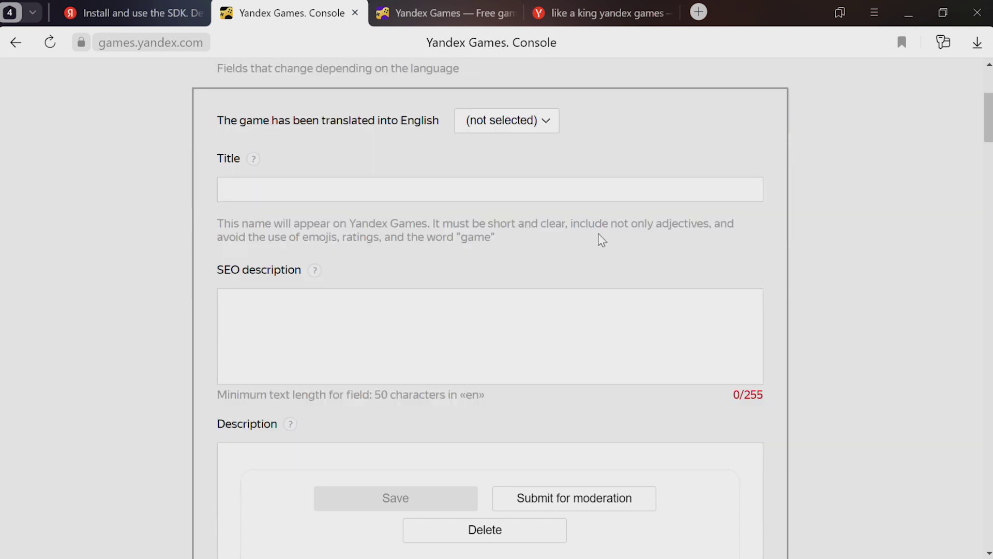
pyautogui.scroll(3, 601, 240)
# Step: Check the list of other addable languages, then close it without adding any
pyautogui.click(369, 228)
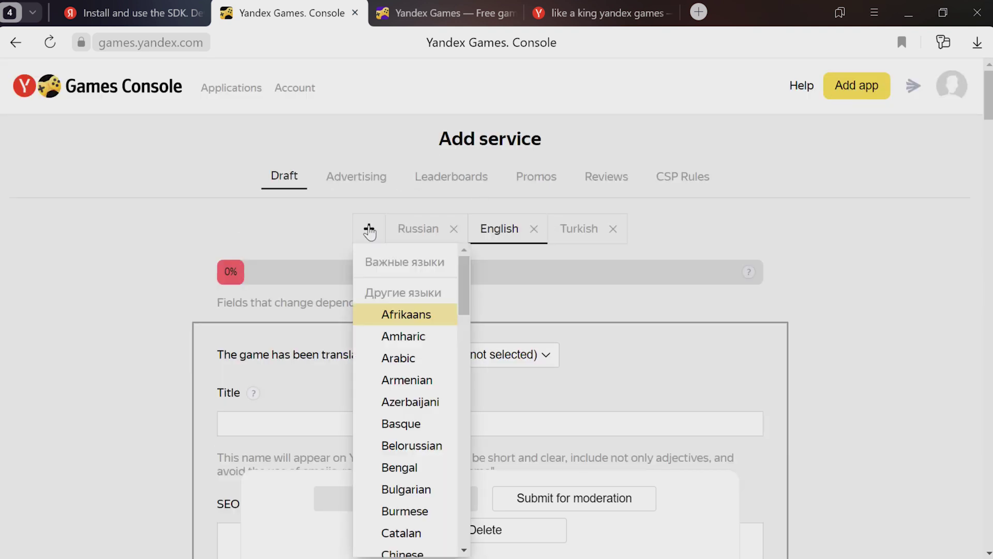
pyautogui.click(369, 230)
pyautogui.scroll(-2, 577, 328)
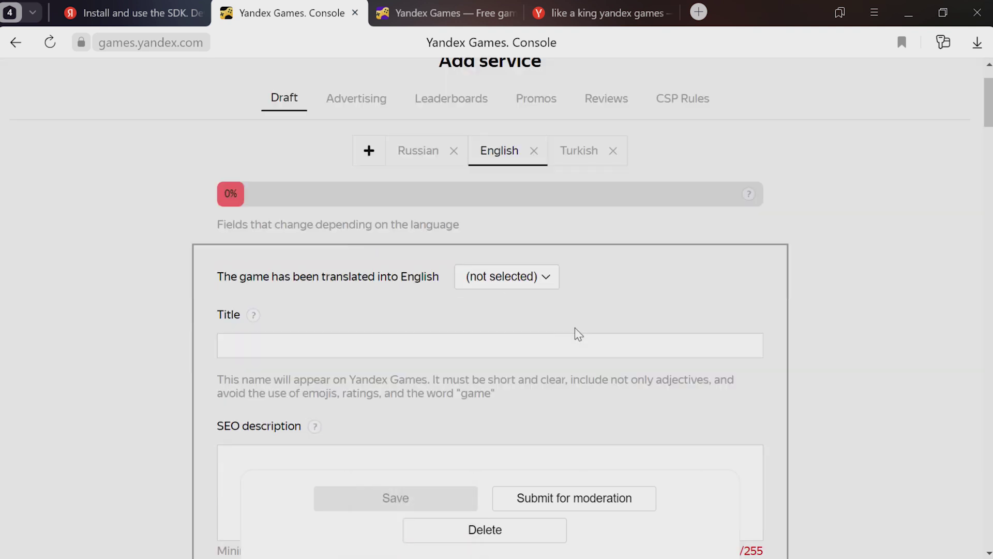
pyautogui.scroll(1, 578, 323)
pyautogui.scroll(-1, 617, 223)
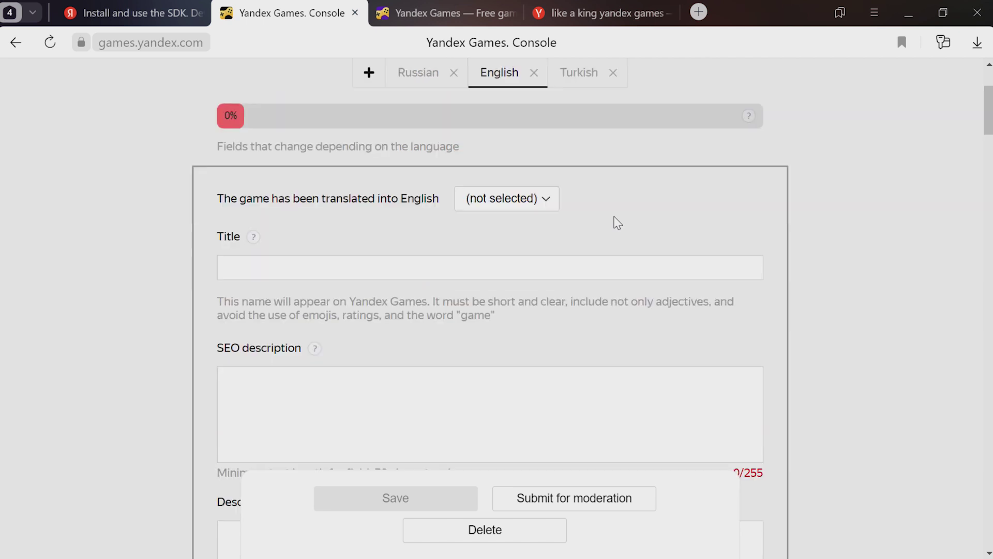
pyautogui.scroll(-1, 617, 223)
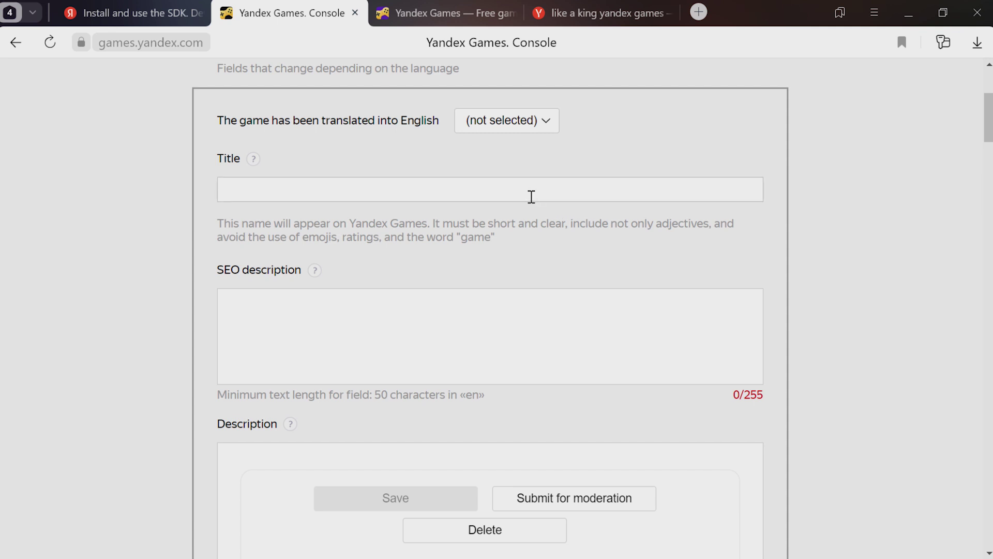
# Step: Enter 'Yellow Man Run' from the notes as the English title
pyautogui.hotkey('alt', 'Tab')
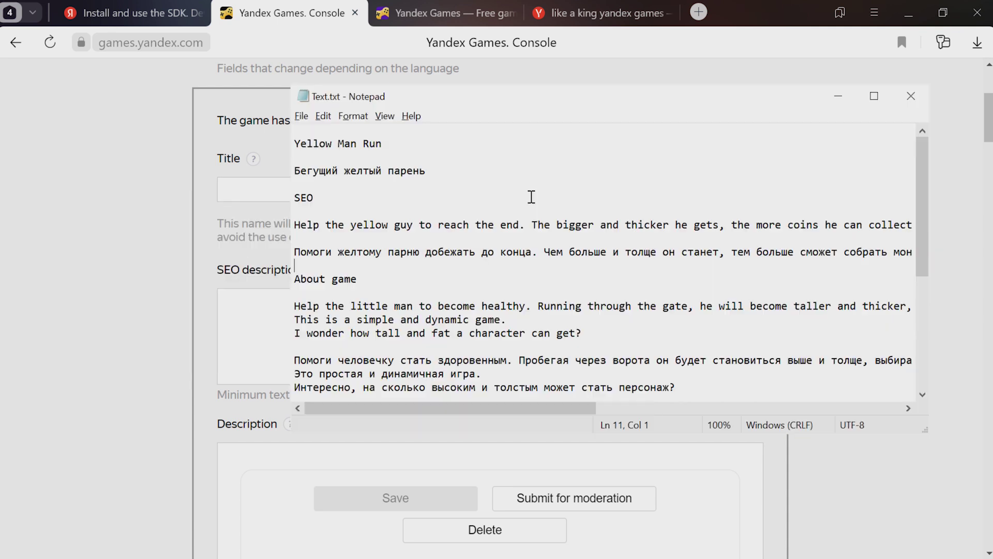
pyautogui.moveTo(407, 143); pyautogui.dragTo(284, 146)
pyautogui.hotkey('ctrl', 'c')
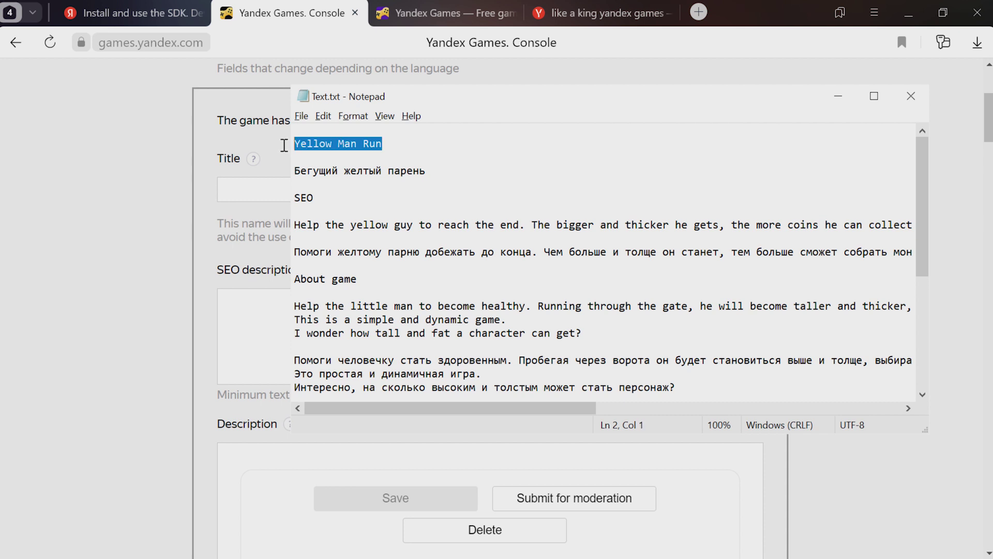
pyautogui.click(269, 186)
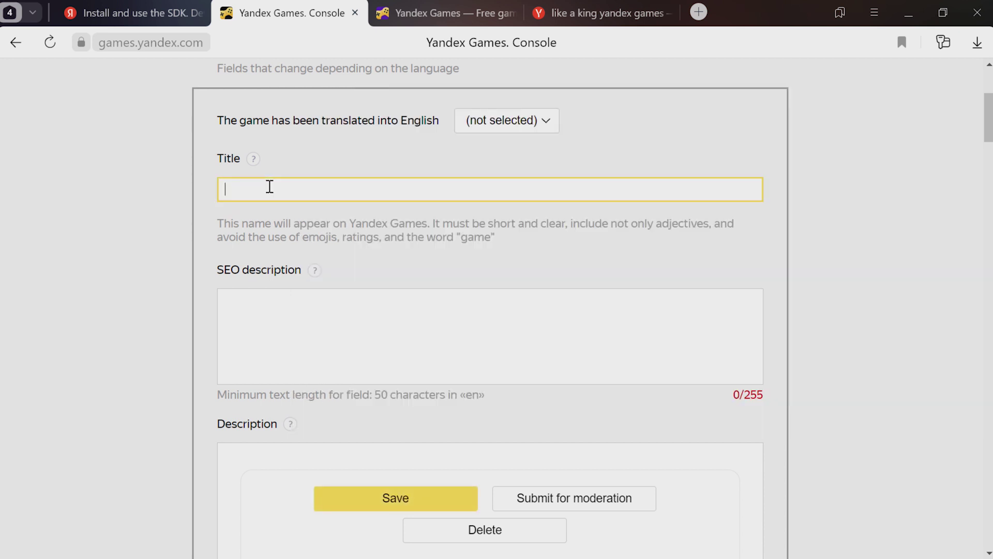
pyautogui.hotkey('ctrl', 'v')
pyautogui.scroll(-2, 288, 300)
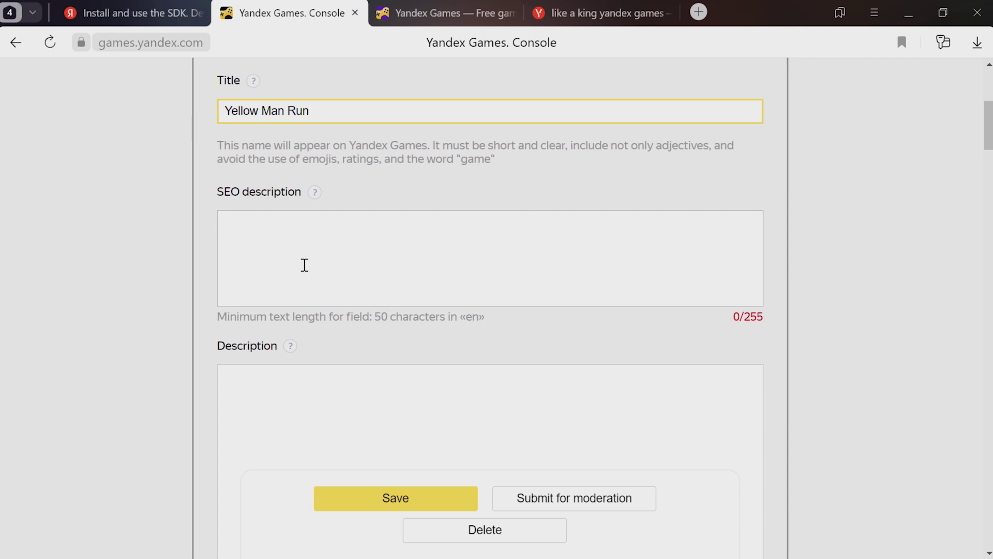
pyautogui.scroll(3, 309, 256)
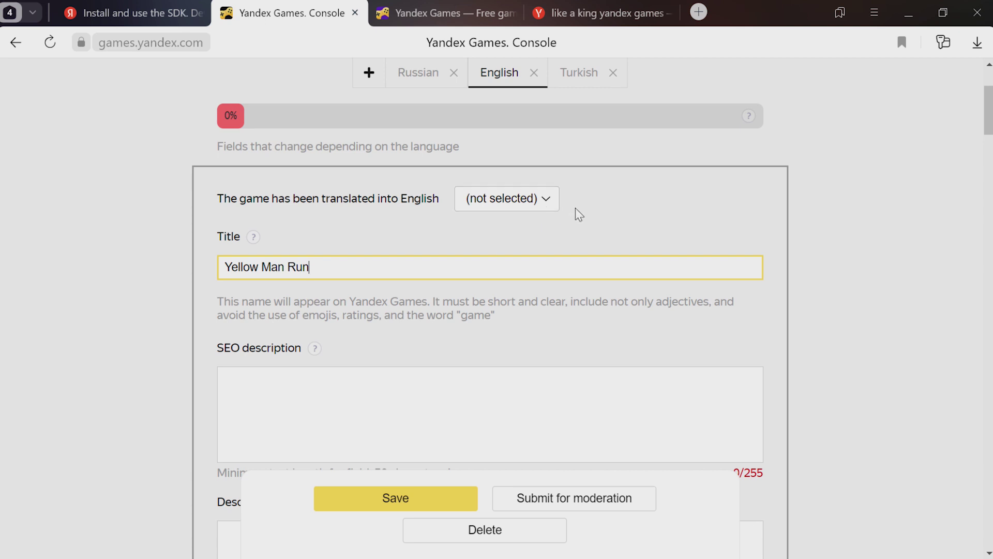
# Step: Set the English translation status to translated (Yes)
pyautogui.click(547, 212)
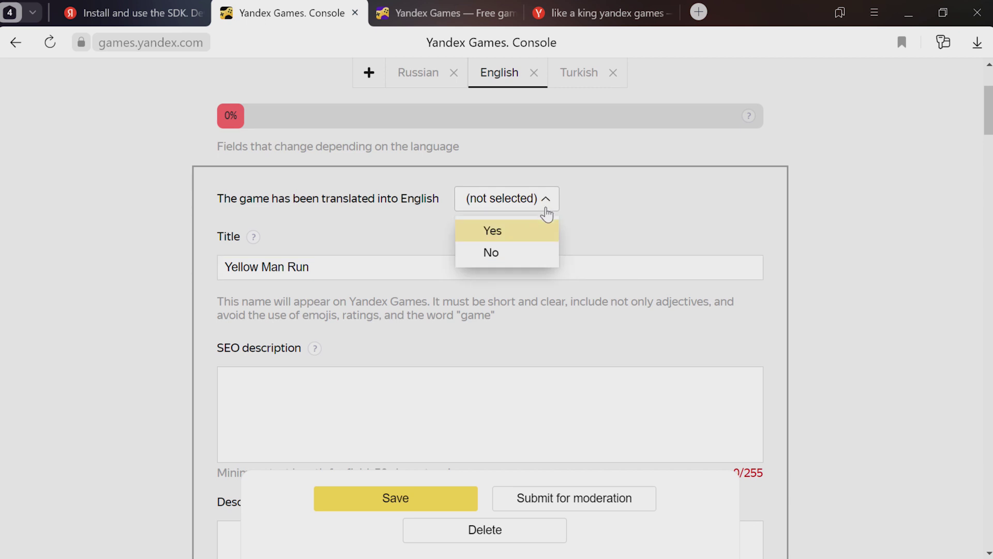
pyautogui.click(541, 237)
pyautogui.scroll(-1, 539, 230)
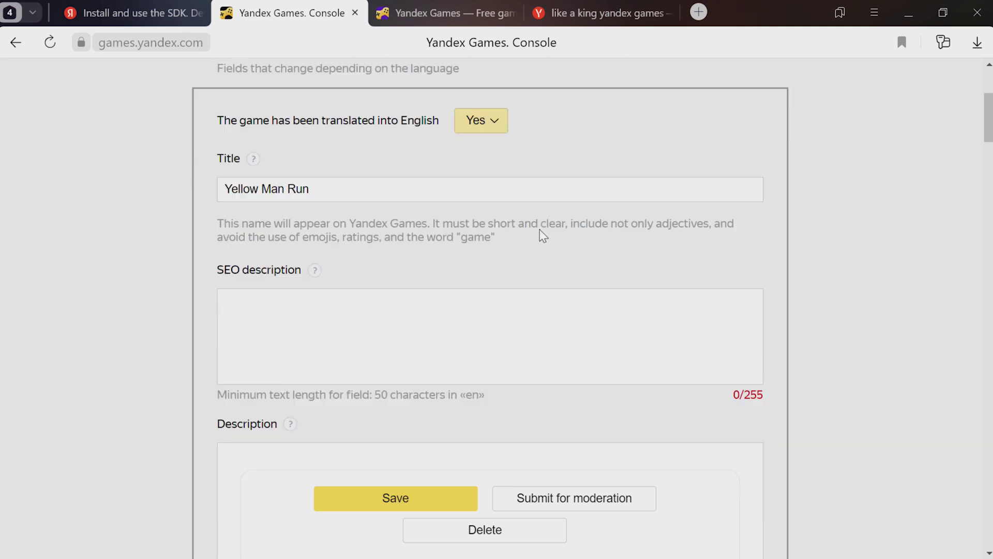
# Step: Paste the 100-character English SEO line about the yellow guy collecting coins into SEO description
pyautogui.click(469, 301)
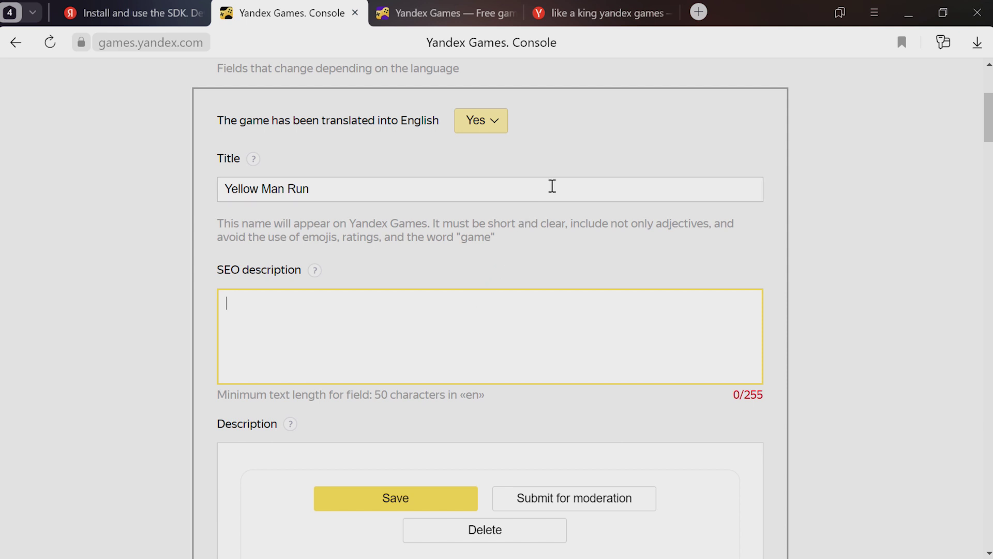
pyautogui.click(591, 18)
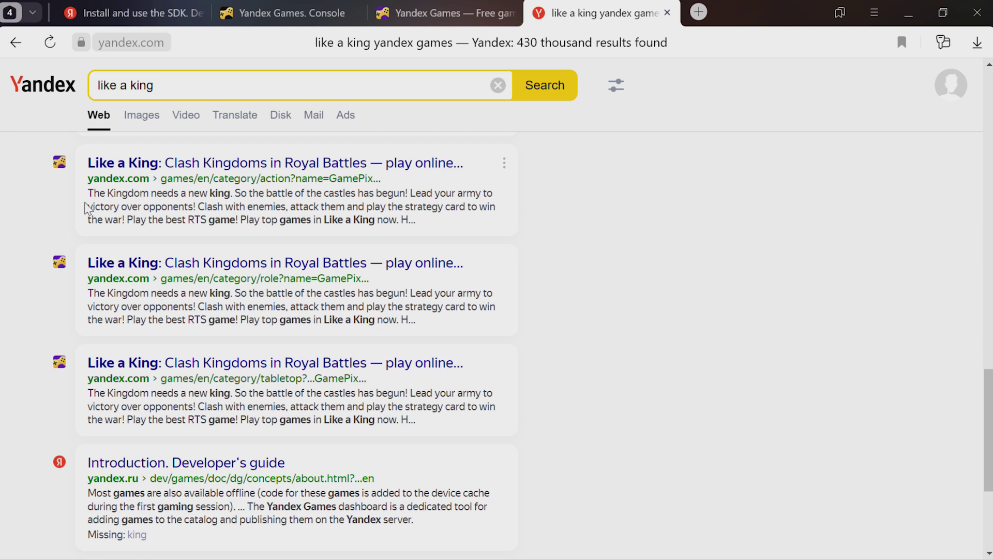
pyautogui.click(301, 11)
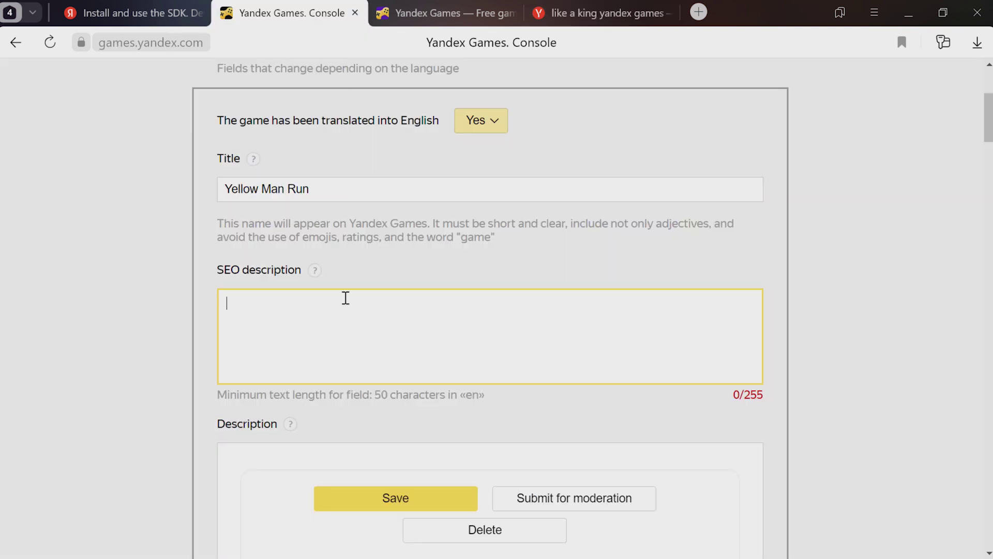
pyautogui.hotkey('alt', 'Tab')
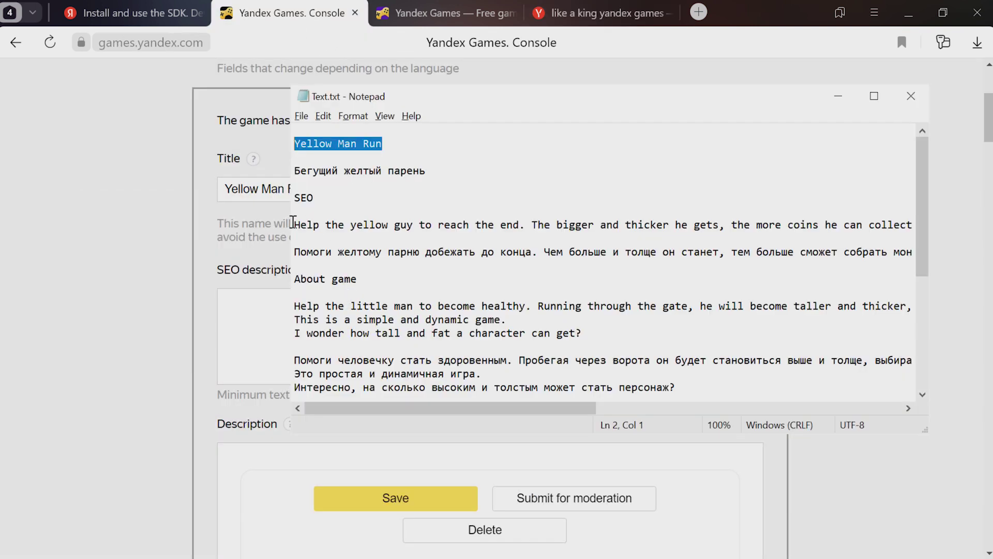
pyautogui.moveTo(295, 224); pyautogui.dragTo(317, 244)
pyautogui.hotkey('ctrl', 'c')
pyautogui.click(225, 295)
pyautogui.hotkey('ctrl', 'v')
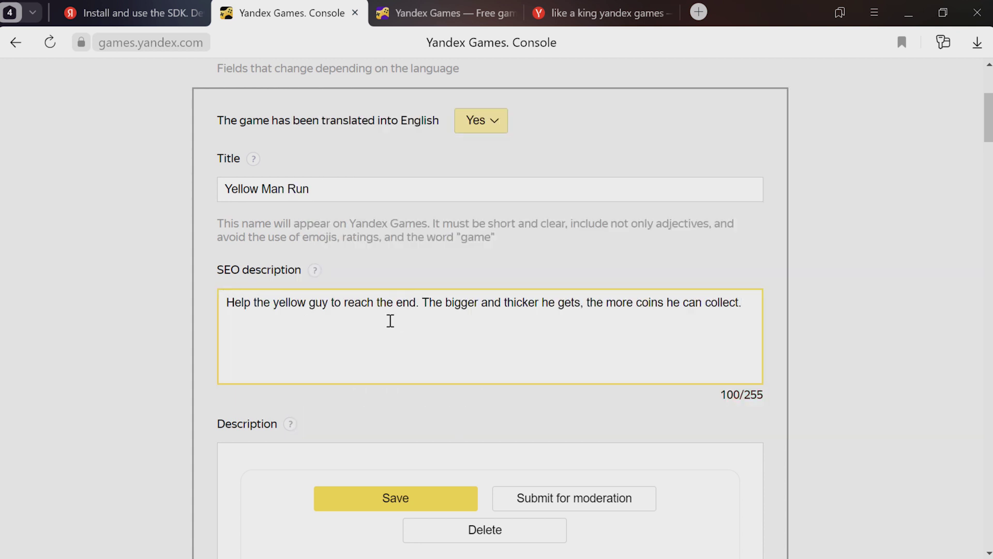
pyautogui.scroll(-1, 398, 325)
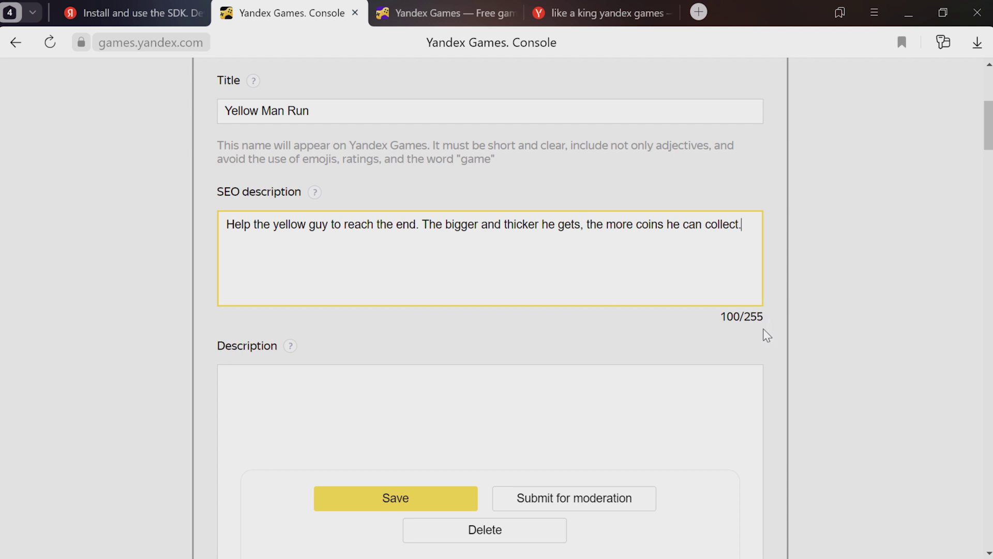
pyautogui.scroll(-2, 762, 328)
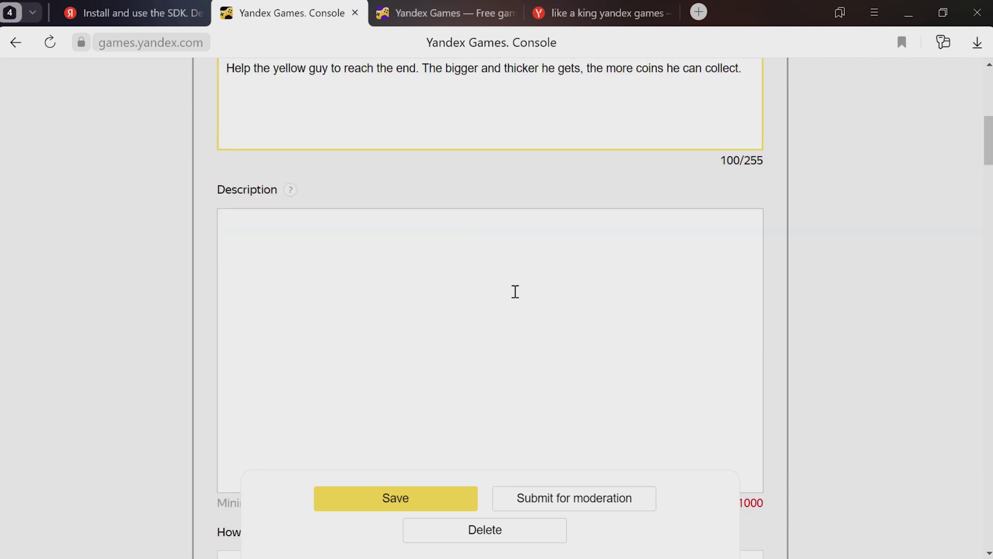
# Step: Paste the English About game paragraph from the notes into Description (285 characters)
pyautogui.click(514, 291)
pyautogui.scroll(-1, 397, 275)
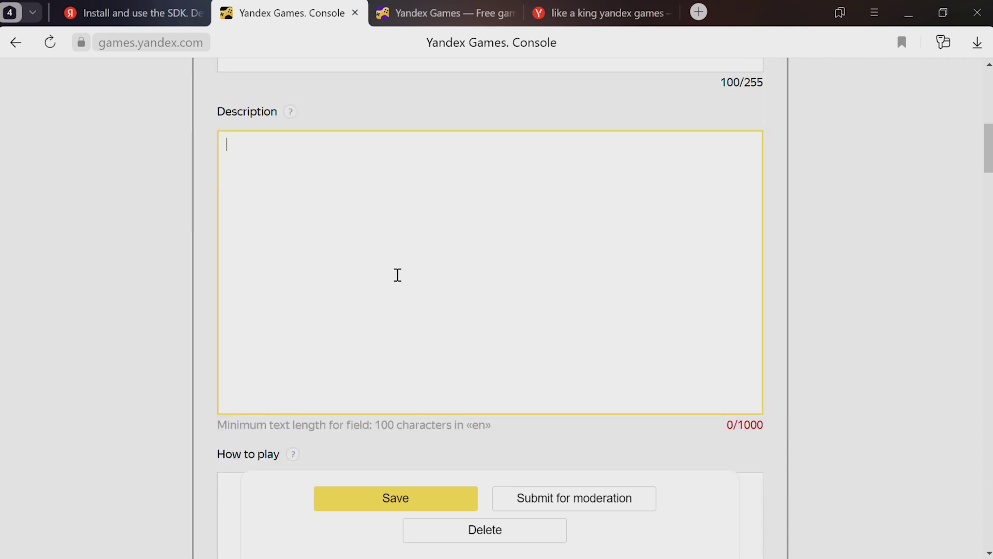
pyautogui.hotkey('alt', 'Tab')
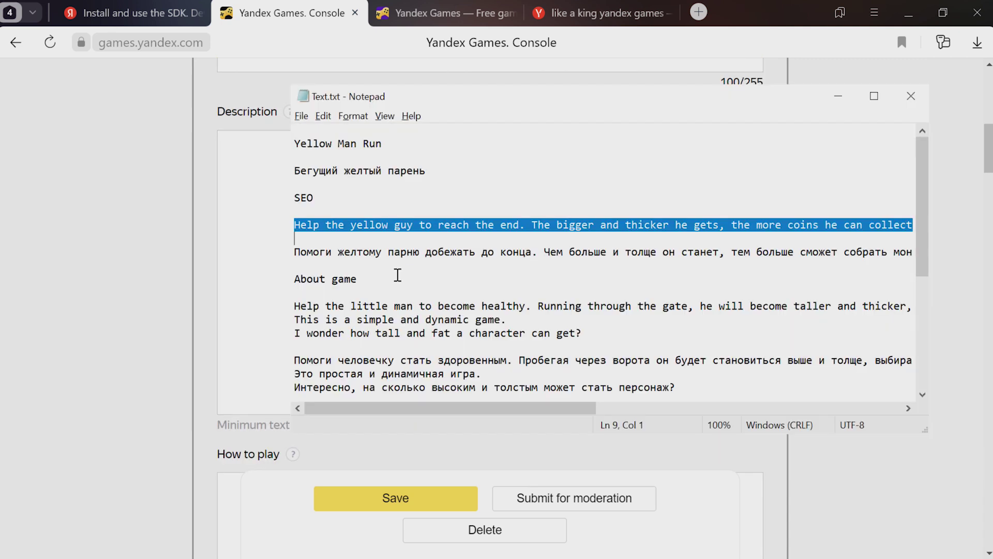
pyautogui.click(295, 306)
pyautogui.keyDown('shift'); pyautogui.click(576, 341); pyautogui.keyUp('shift')
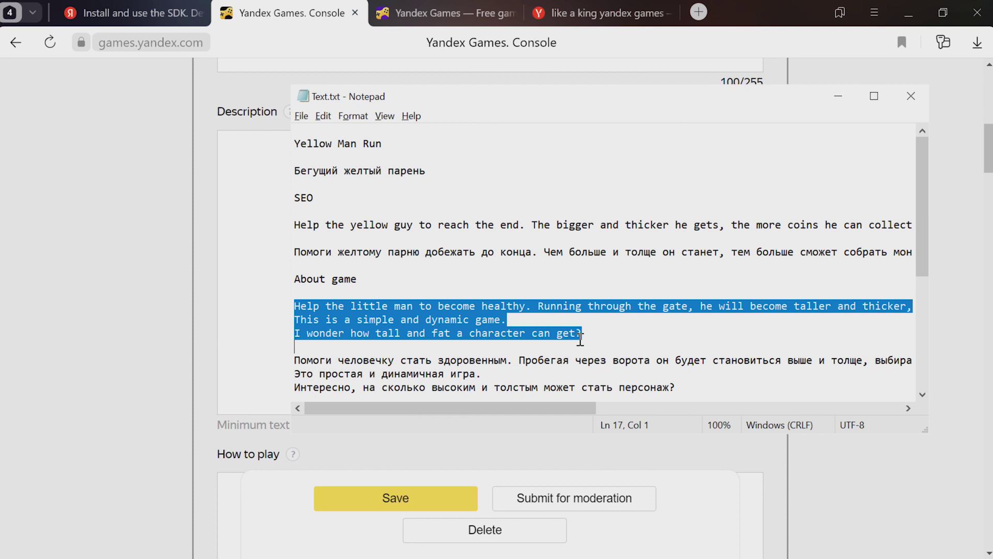
pyautogui.hotkey('ctrl', 'c')
pyautogui.hotkey('alt', 'Tab')
pyautogui.hotkey('ctrl', 'v')
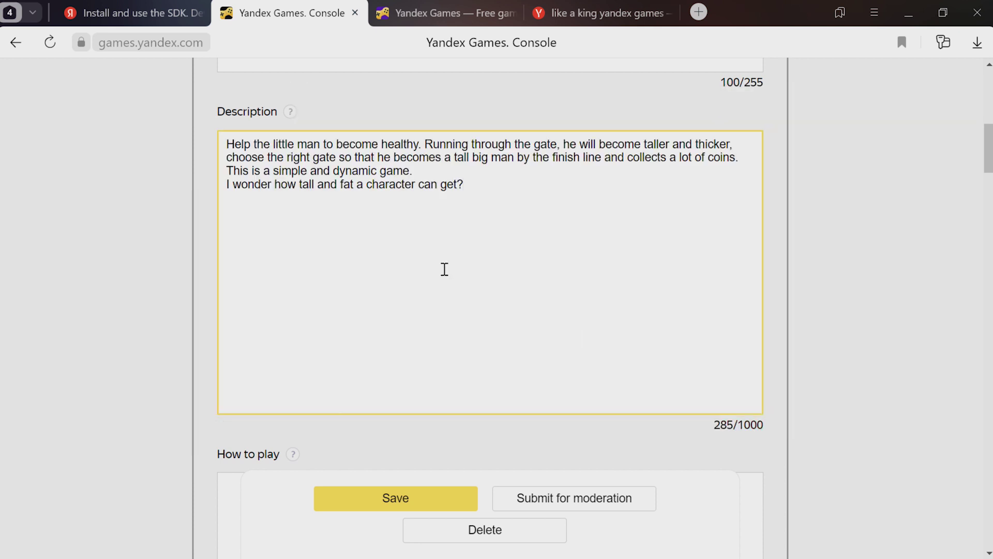
pyautogui.scroll(-6, 444, 269)
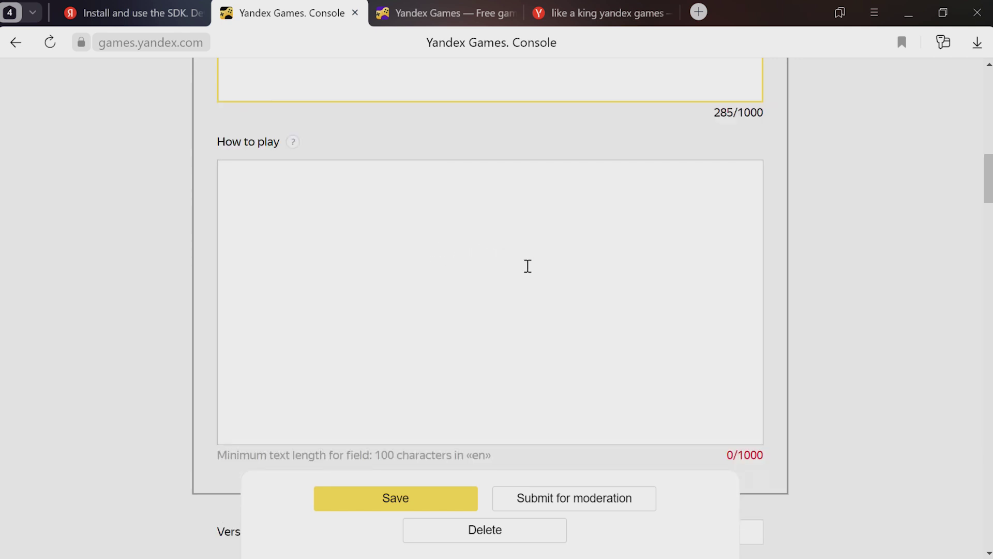
# Step: Paste the four English How to play lines (216 characters) and save the draft
pyautogui.hotkey('alt', 'Tab')
pyautogui.scroll(-4, 528, 266)
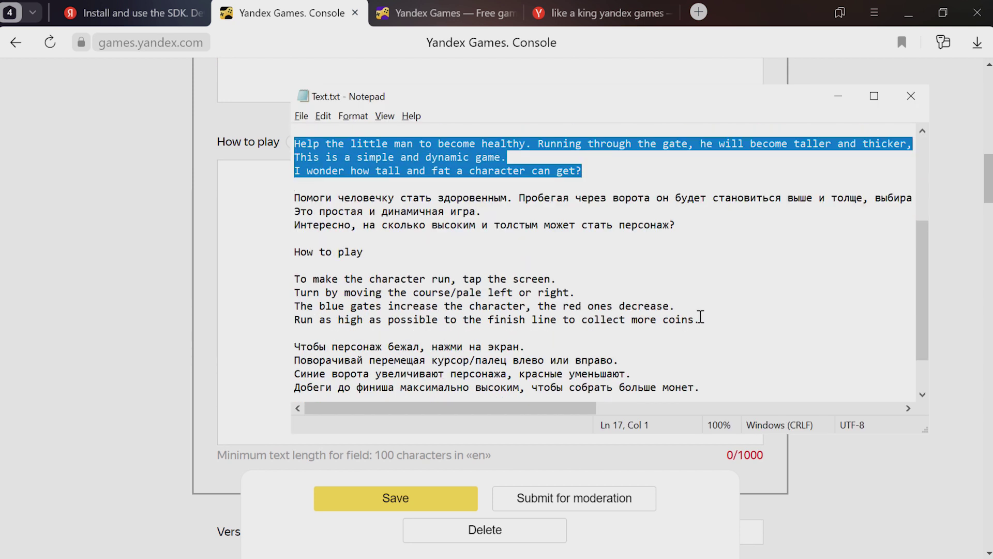
pyautogui.moveTo(700, 319); pyautogui.dragTo(291, 283)
pyautogui.hotkey('ctrl', 'c')
pyautogui.hotkey('alt', 'Tab')
pyautogui.hotkey('ctrl', 'v')
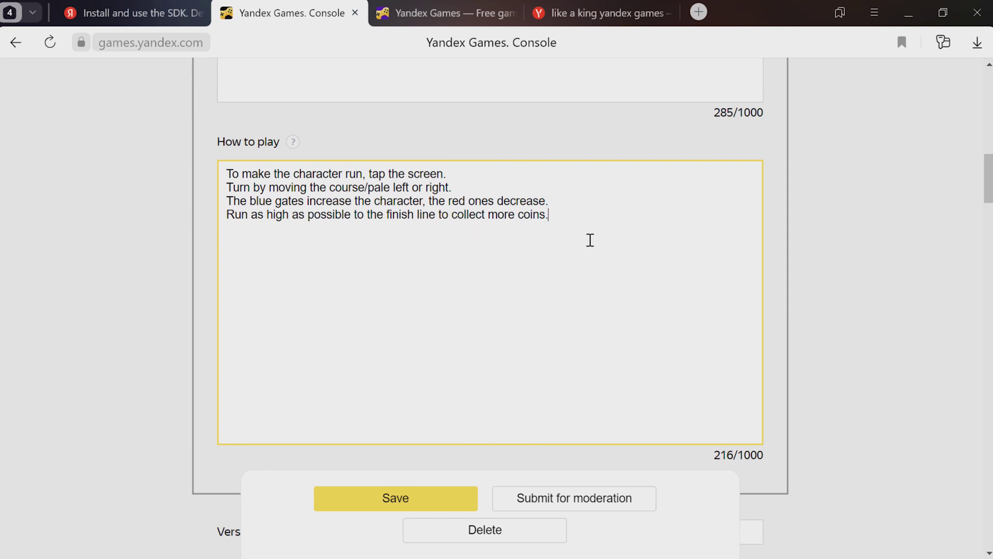
pyautogui.click(354, 501)
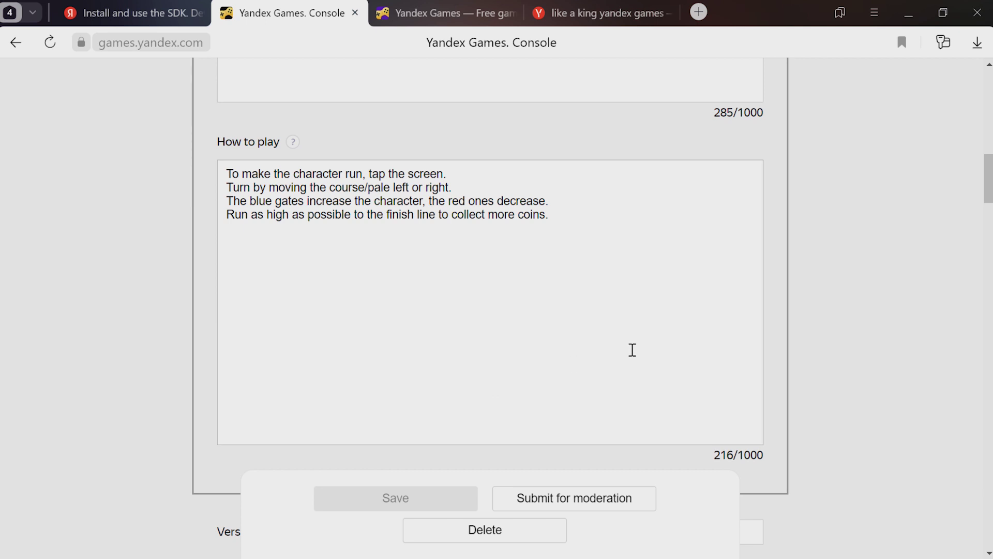
# Step: Correct the version number back to 0.0.0.1
pyautogui.scroll(-3, 633, 350)
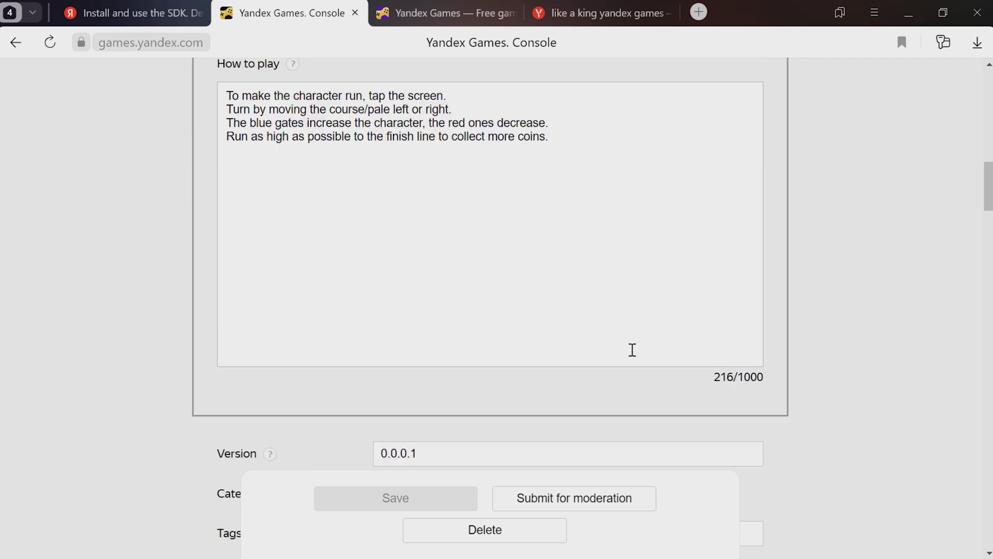
pyautogui.scroll(-2, 631, 350)
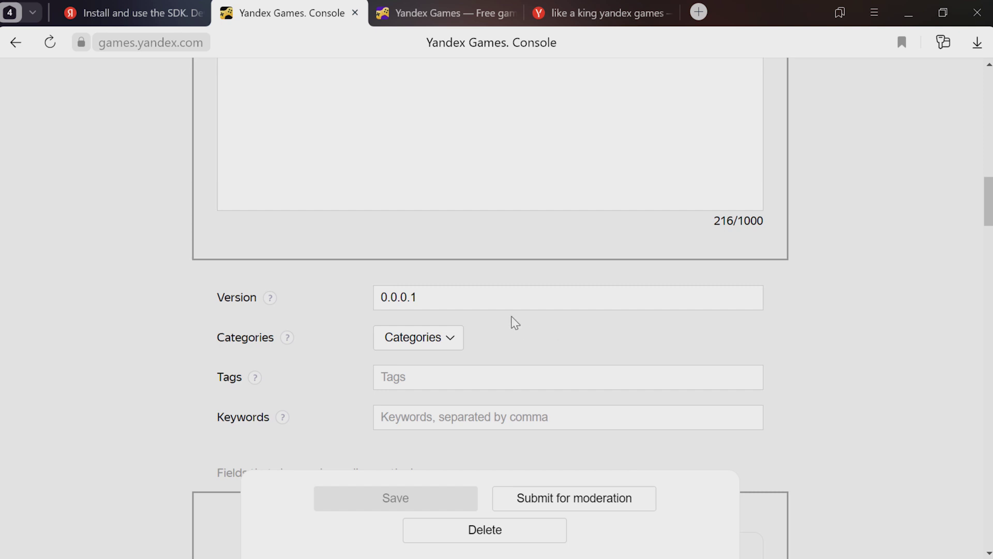
pyautogui.click(466, 299)
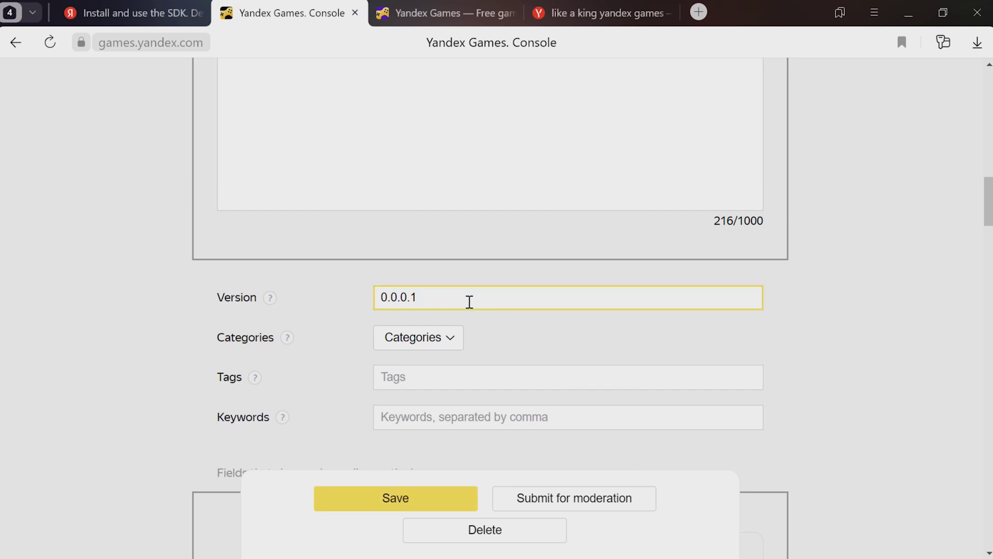
pyautogui.scroll(-2, 475, 303)
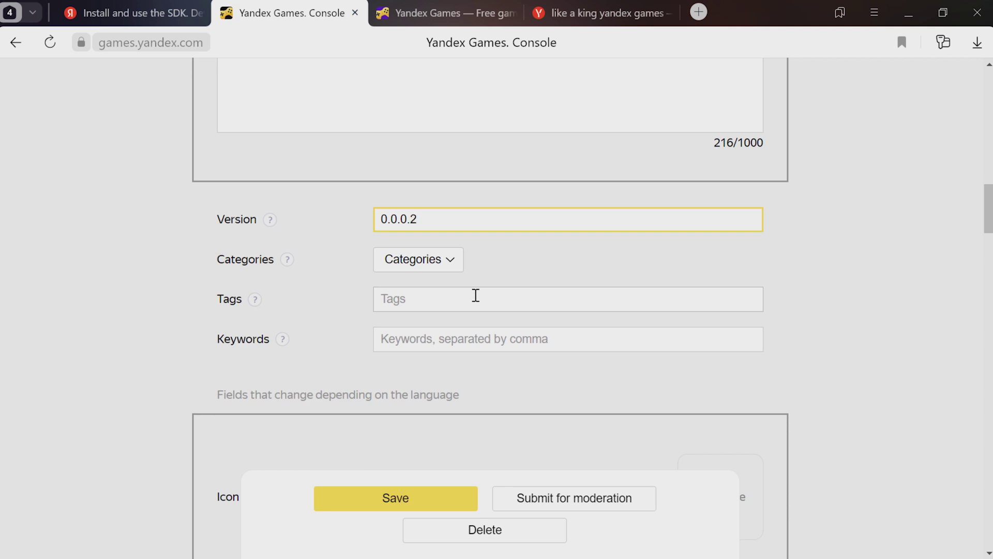
pyautogui.press('BackSpace')
pyautogui.write('1')
# Step: Compare the category list against the public Yandex Games catalogue's categories
pyautogui.click(422, 270)
pyautogui.scroll(-4, 548, 249)
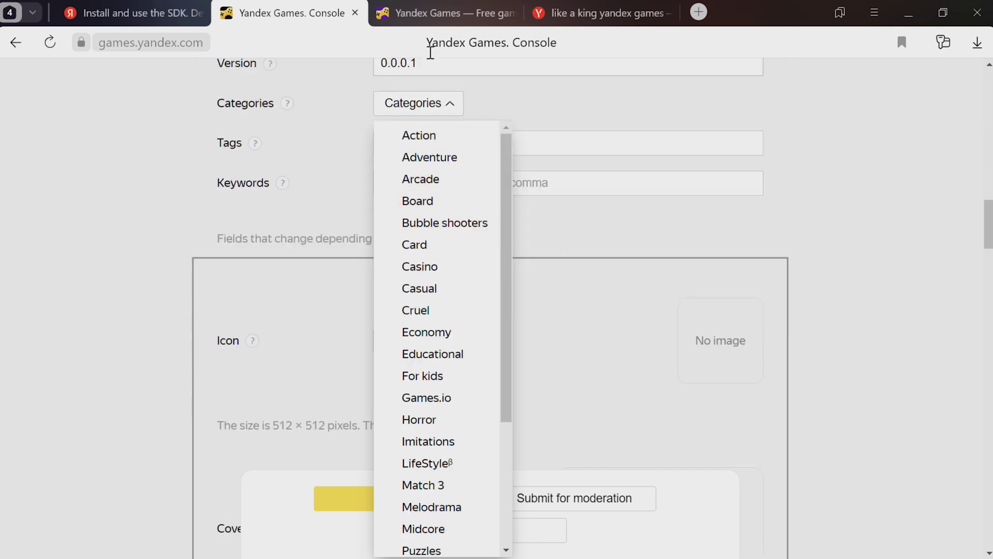
pyautogui.click(427, 12)
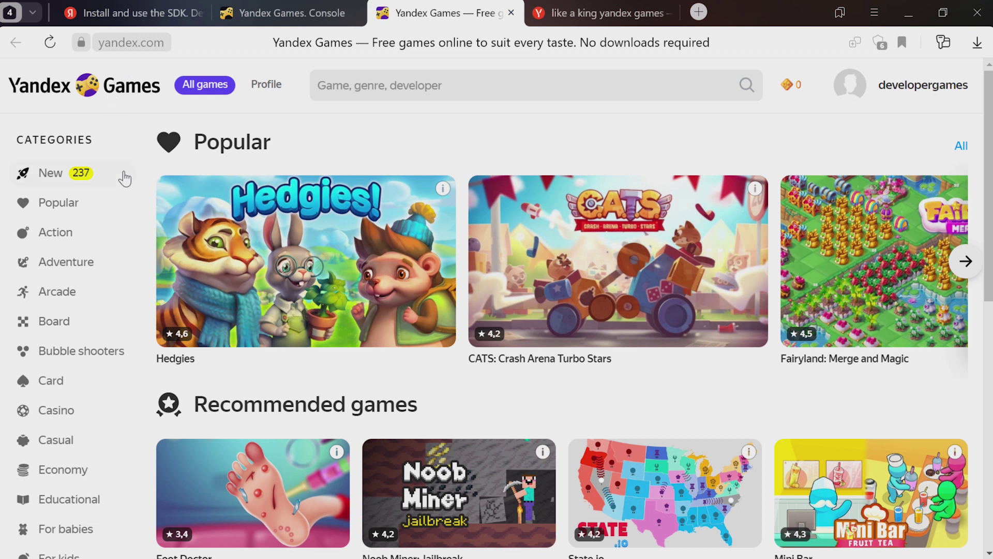
pyautogui.scroll(-2, 116, 189)
pyautogui.scroll(2, 70, 346)
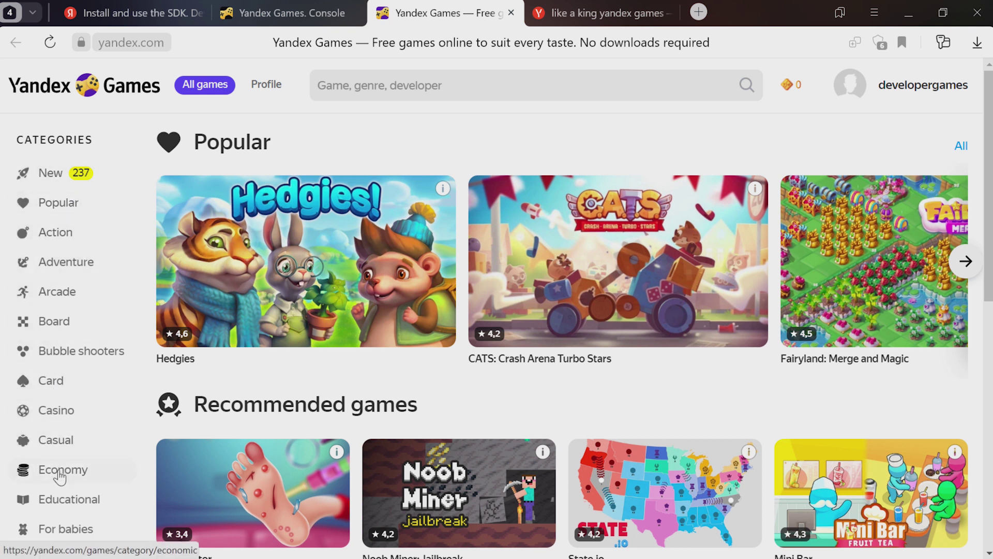
pyautogui.click(254, 12)
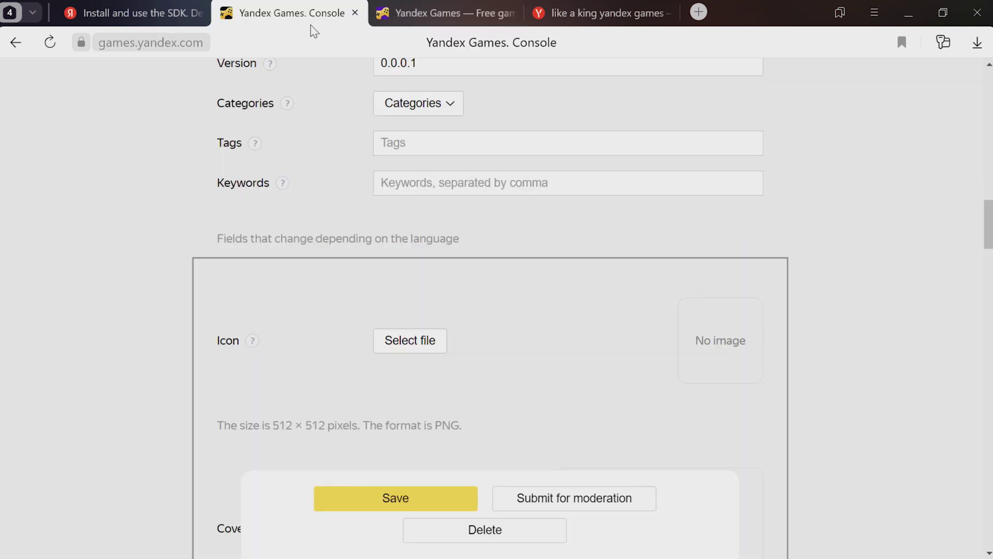
pyautogui.scroll(3, 422, 145)
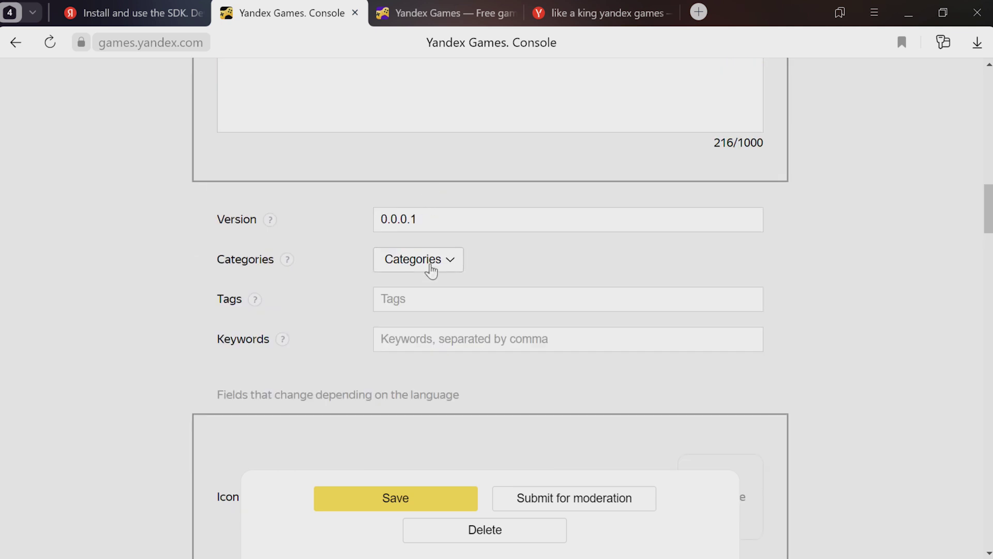
# Step: Tick Arcade and Casual as the game's categories
pyautogui.click(431, 269)
pyautogui.scroll(-2, 433, 317)
pyautogui.scroll(2, 432, 317)
pyautogui.click(439, 339)
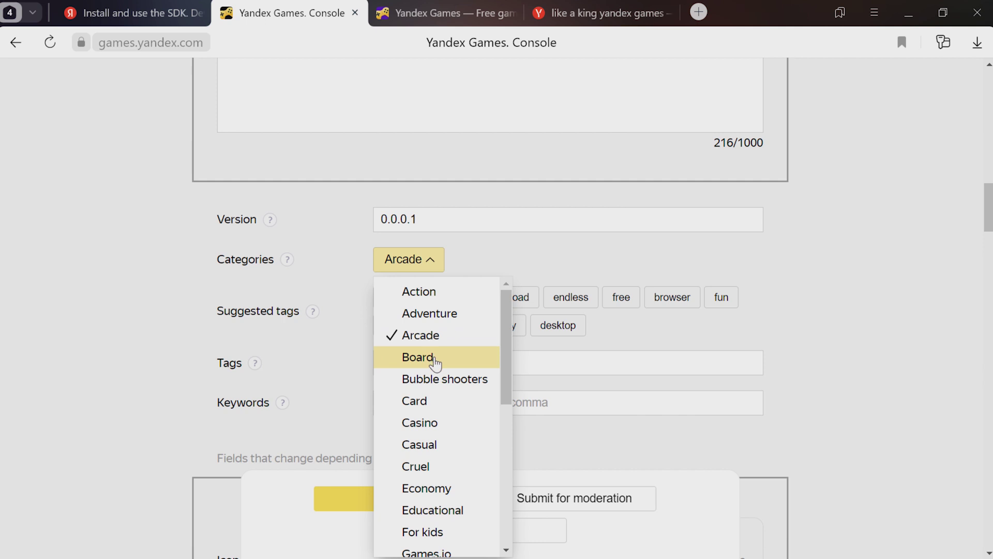
pyautogui.click(436, 446)
pyautogui.click(803, 273)
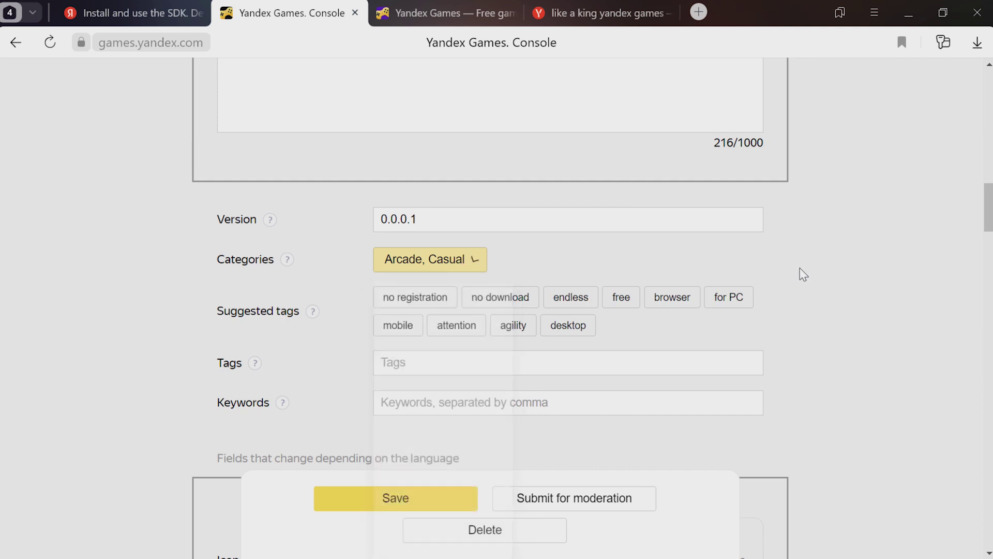
pyautogui.click(458, 270)
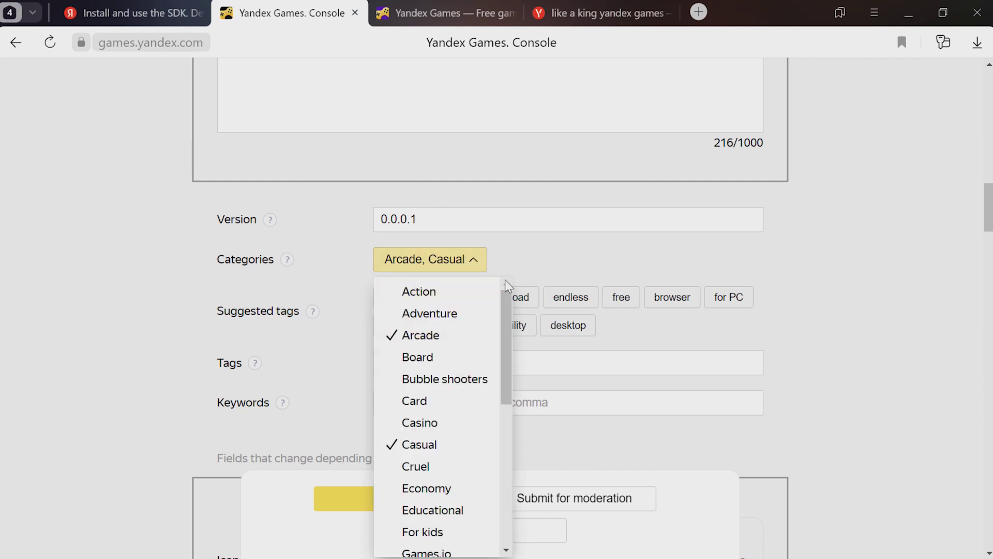
# Step: Browse the tag suggestions and add the 3d tag
pyautogui.click(809, 263)
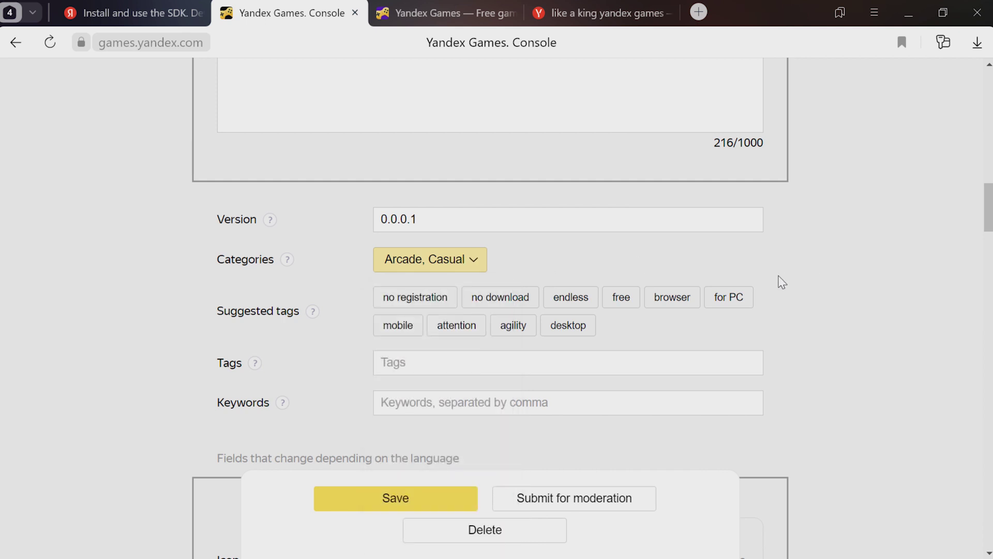
pyautogui.click(501, 357)
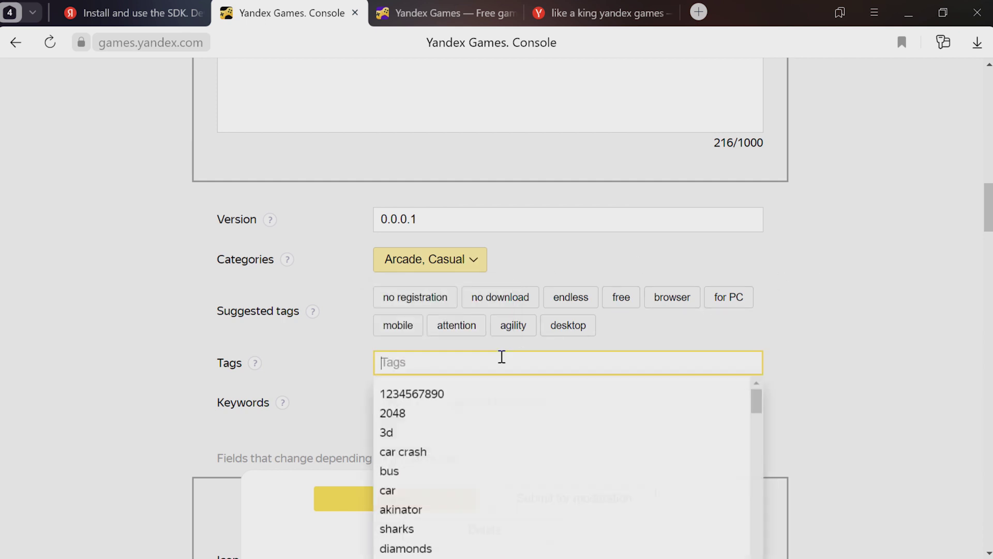
pyautogui.scroll(-3, 717, 290)
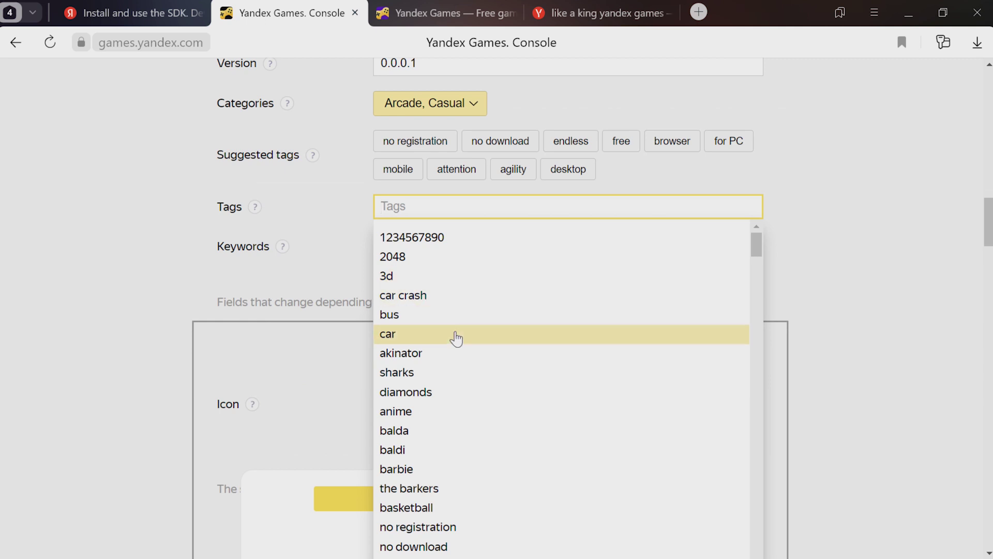
pyautogui.scroll(-4, 450, 377)
pyautogui.scroll(4, 450, 380)
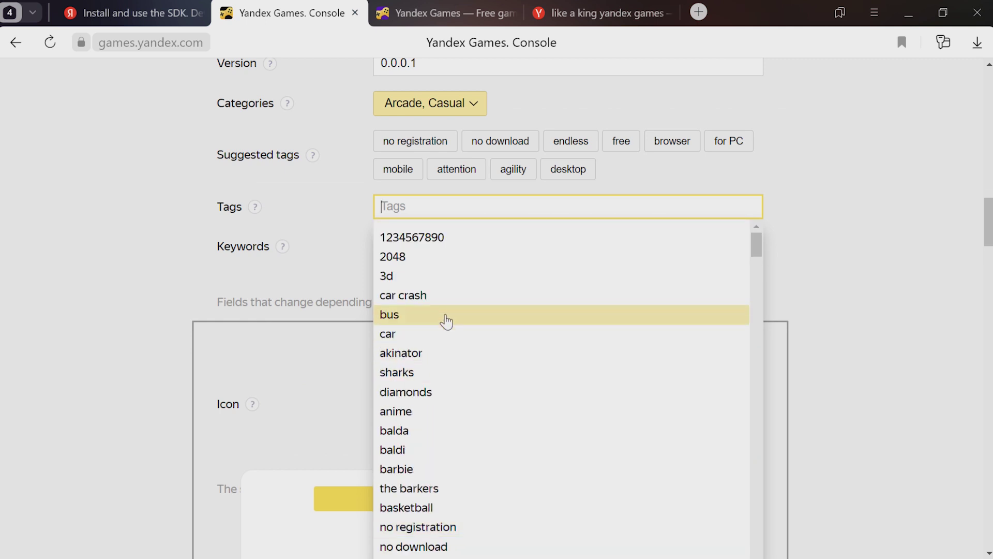
pyautogui.scroll(-6, 469, 333)
pyautogui.scroll(6, 469, 333)
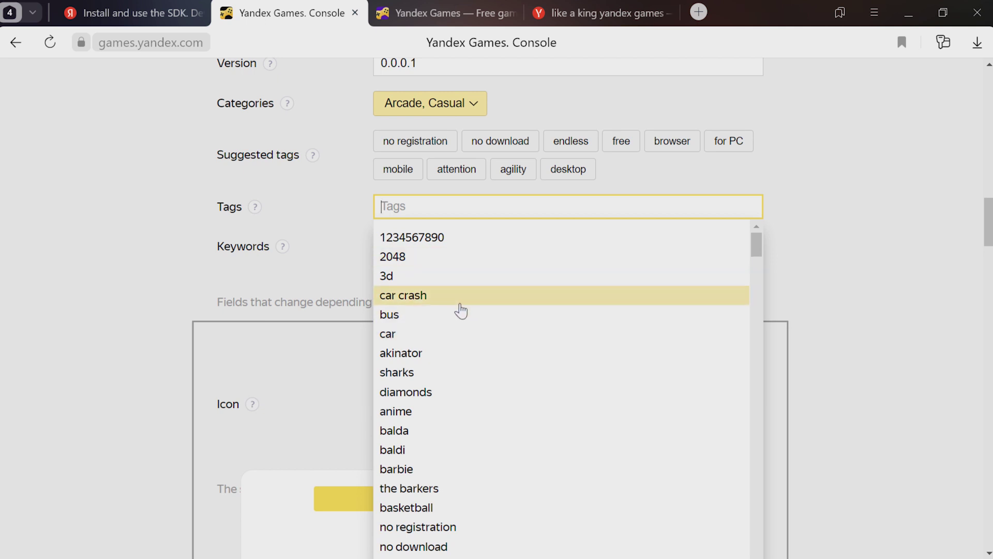
pyautogui.scroll(-3, 461, 310)
pyautogui.scroll(3, 460, 310)
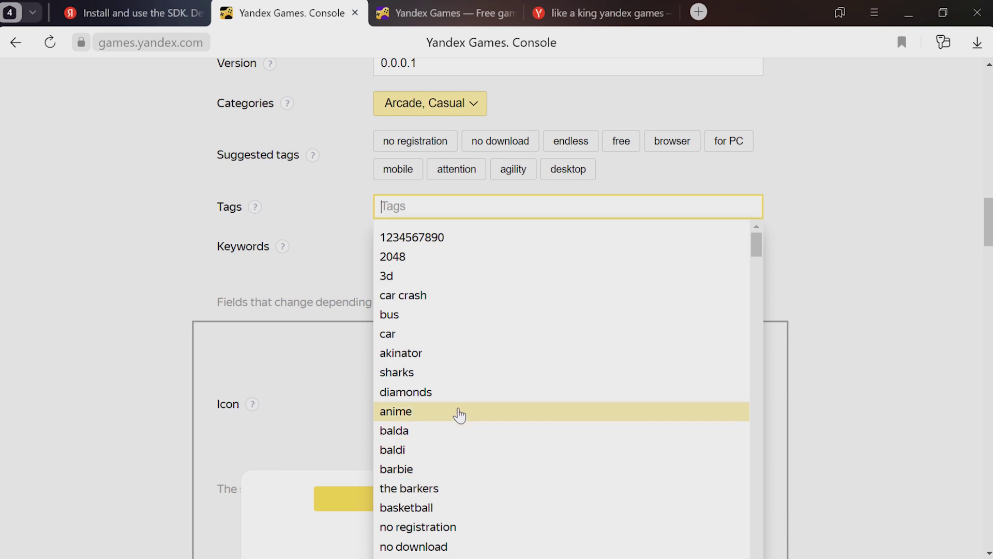
pyautogui.click(463, 279)
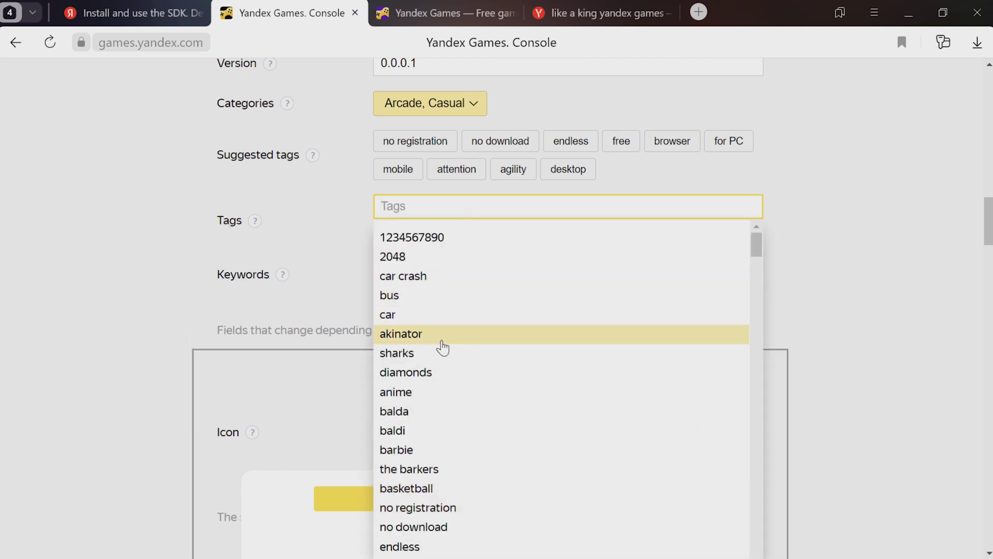
# Step: Add the no registration and no download tags, then dismiss the suggestions
pyautogui.scroll(-2, 442, 357)
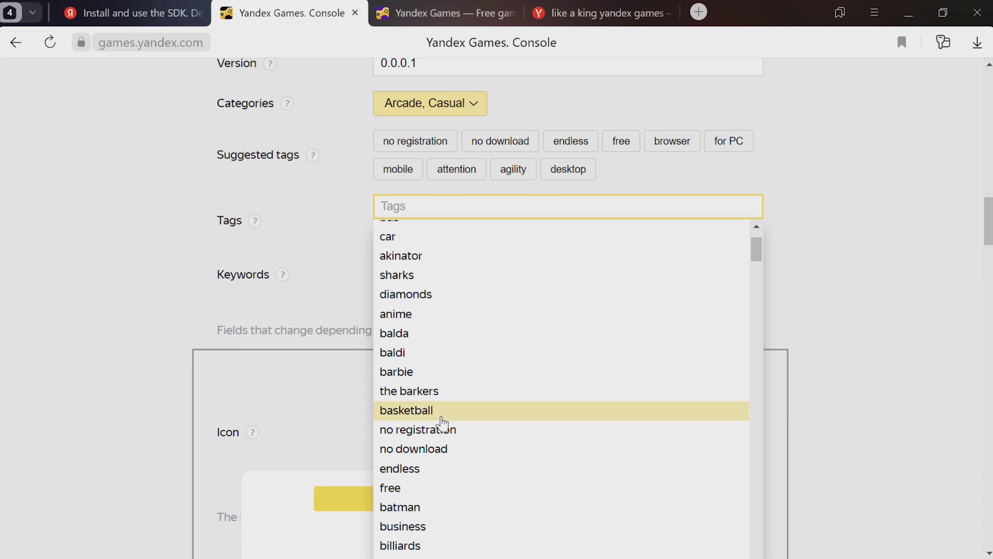
pyautogui.scroll(-2, 442, 423)
pyautogui.click(444, 354)
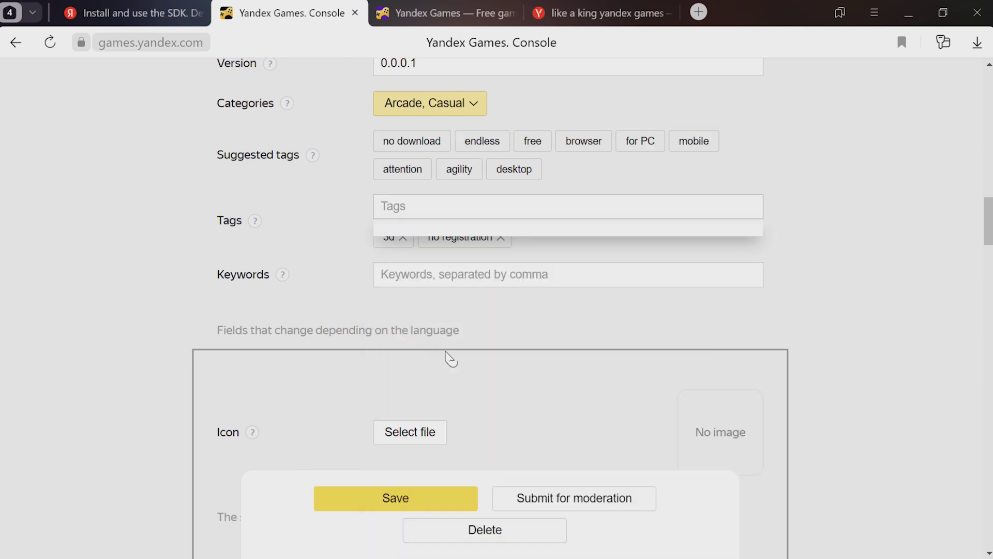
pyautogui.click(437, 505)
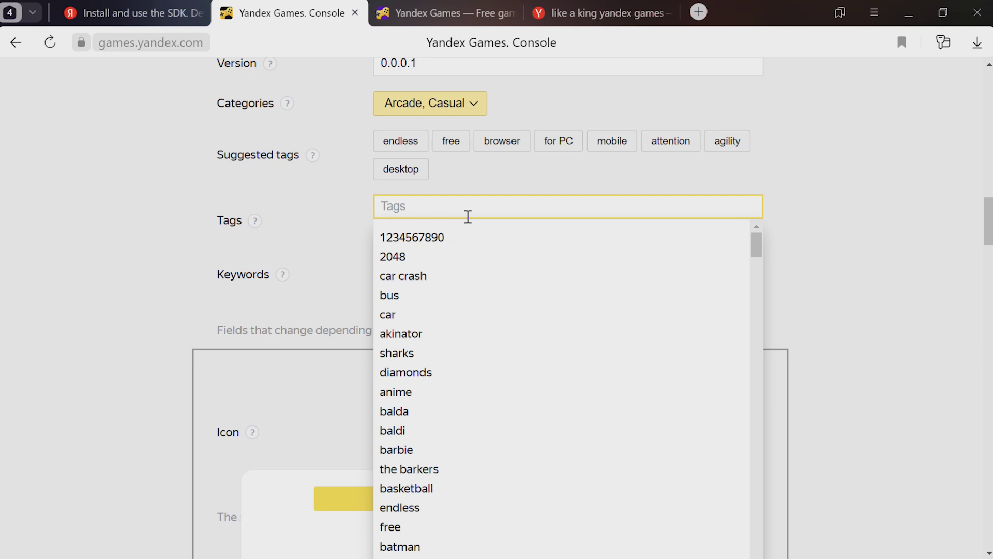
pyautogui.scroll(-6, 681, 275)
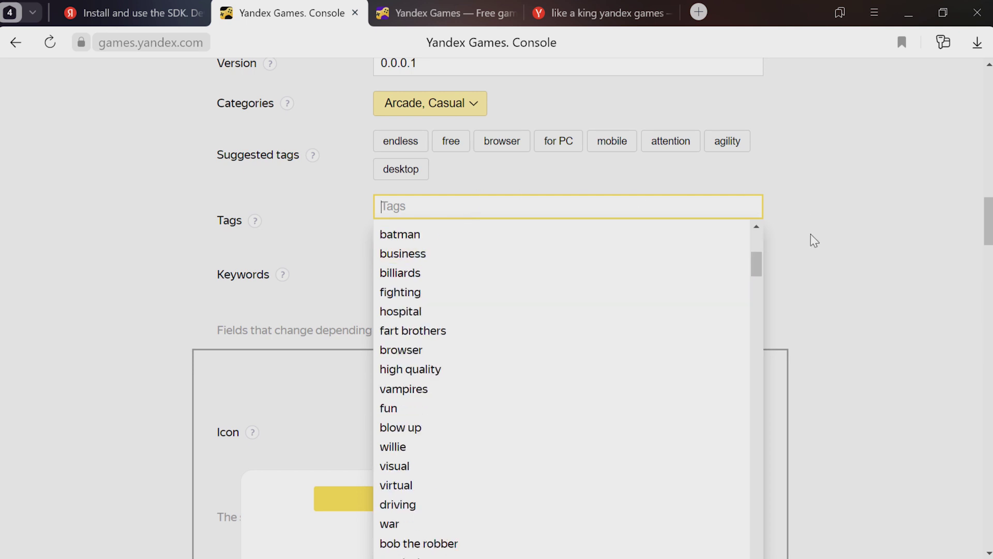
pyautogui.scroll(6, 650, 263)
pyautogui.scroll(2, 650, 263)
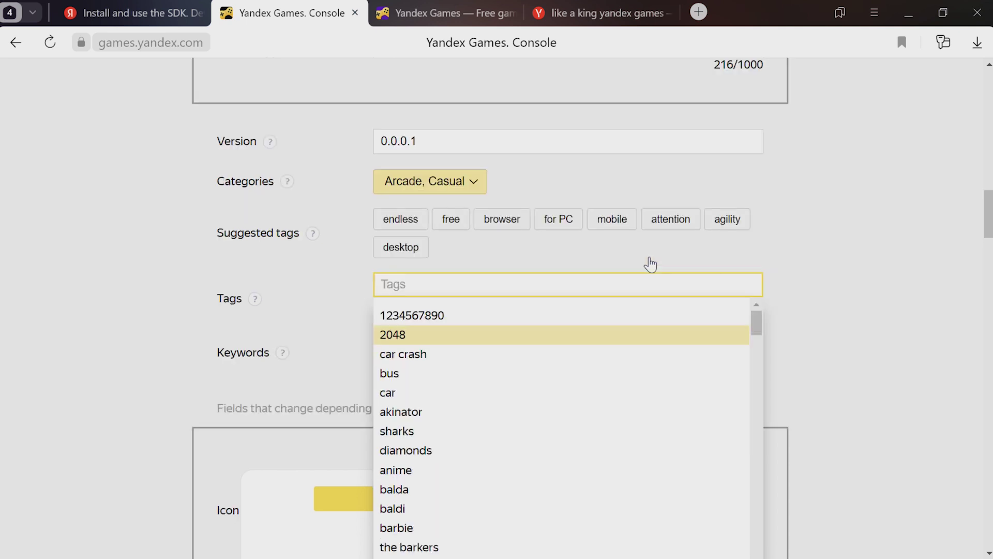
pyautogui.scroll(-3, 623, 341)
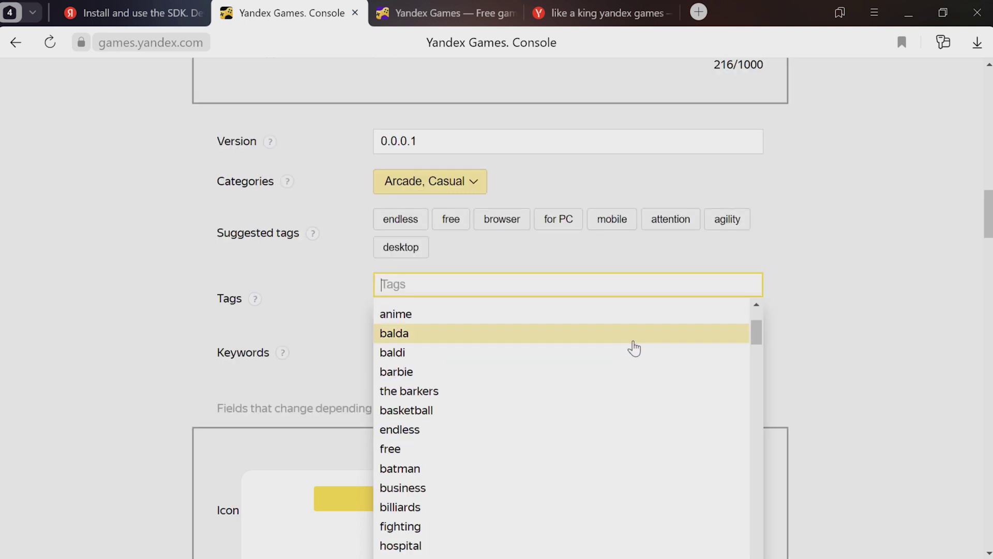
pyautogui.click(856, 324)
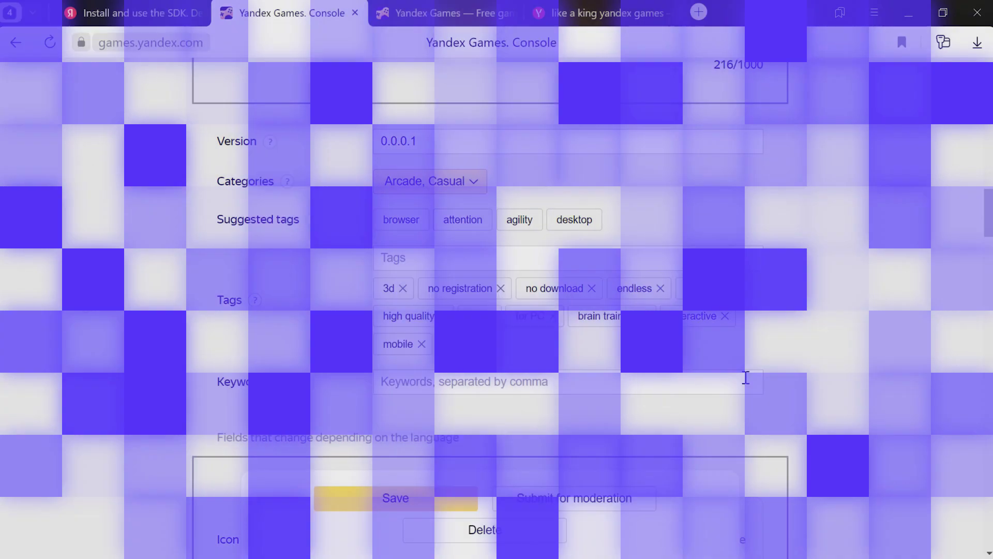
pyautogui.click(645, 380)
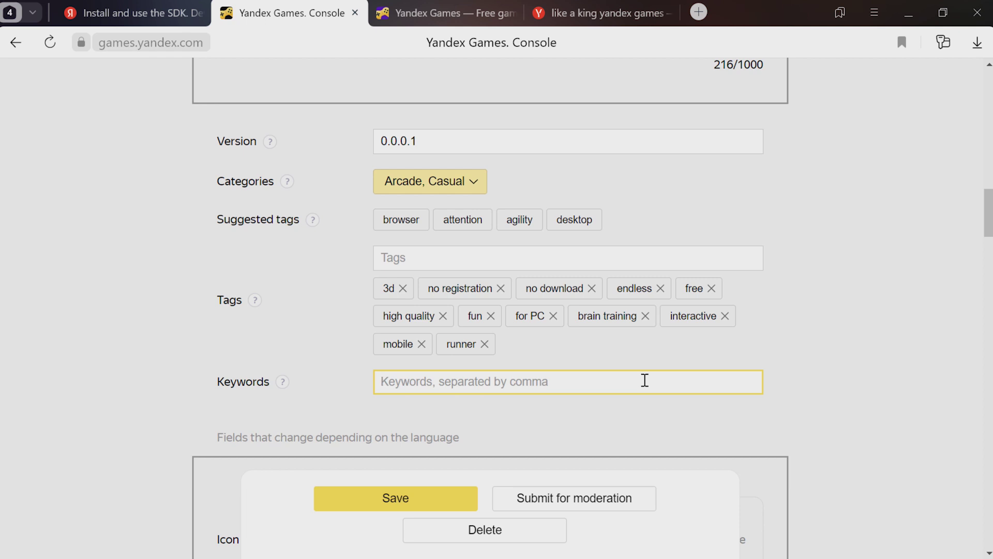
# Step: Paste 'runner, tall man run, gates, гиперказуальная, ворота' from the notes into Keywords
pyautogui.hotkey('alt', 'Tab')
pyautogui.scroll(-1, 660, 362)
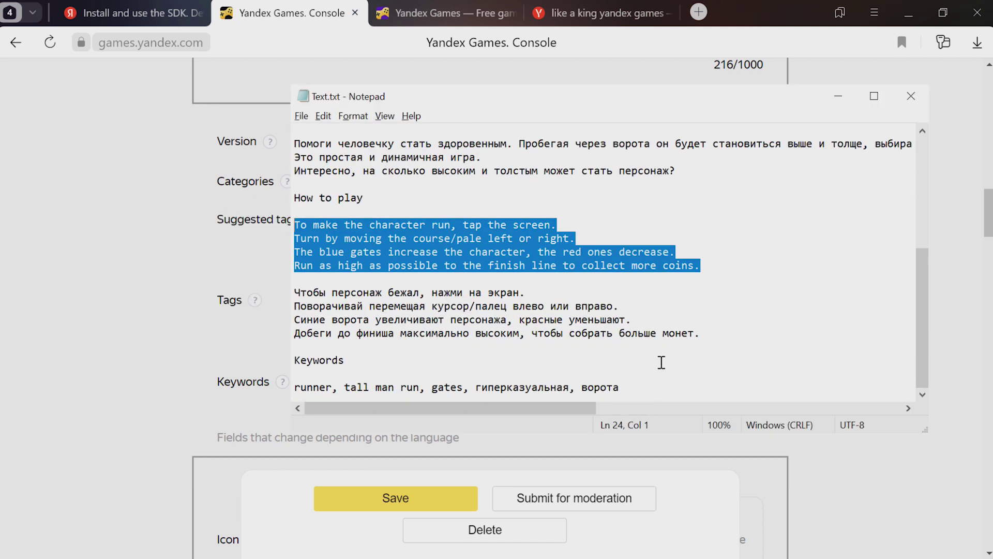
pyautogui.moveTo(642, 383); pyautogui.dragTo(269, 392)
pyautogui.hotkey('ctrl', 'c')
pyautogui.hotkey('alt', 'Tab')
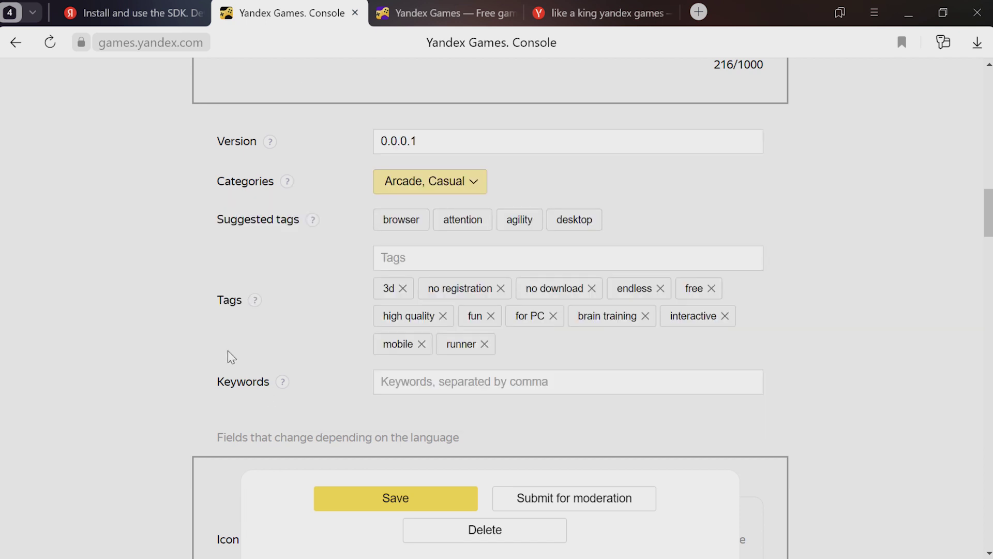
pyautogui.click(474, 381)
pyautogui.hotkey('ctrl', 'v')
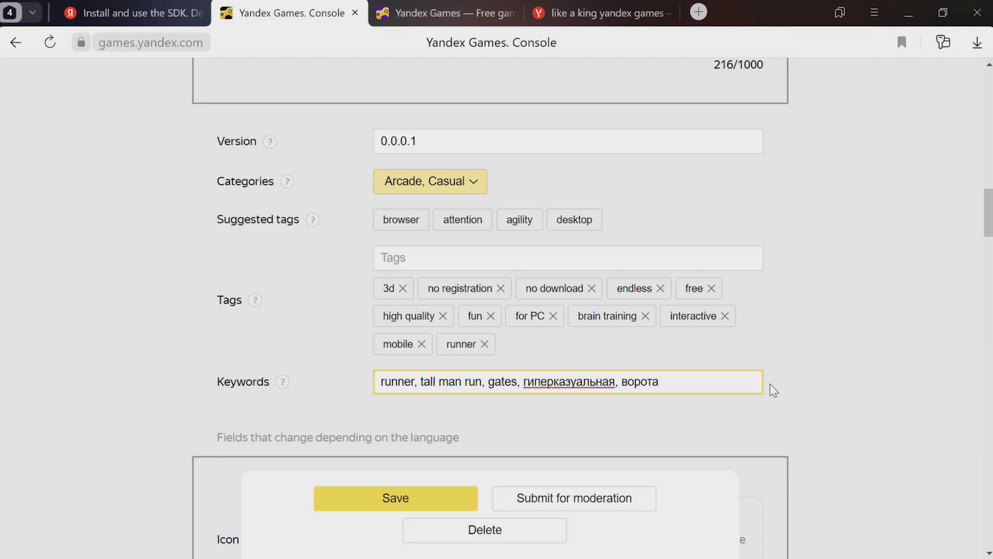
pyautogui.scroll(-1, 773, 391)
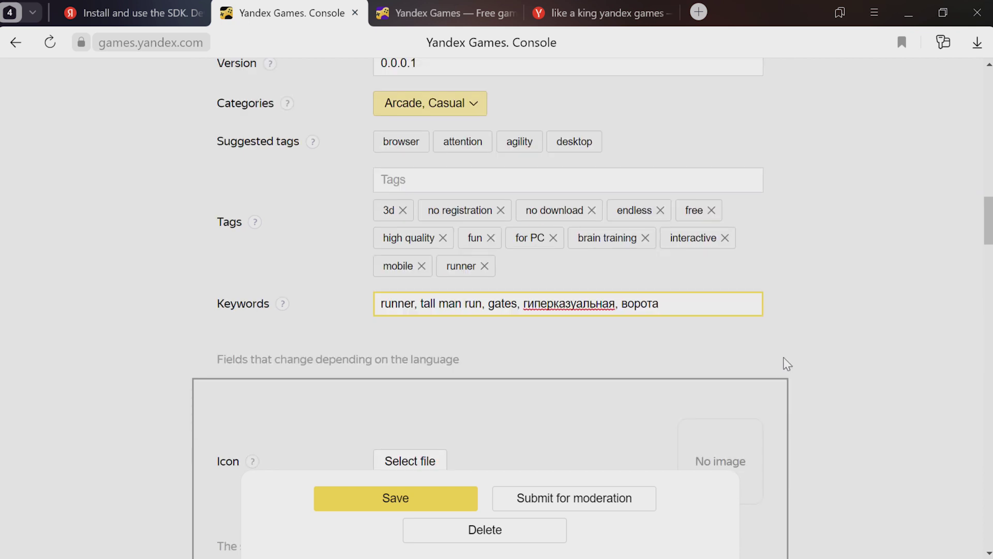
pyautogui.scroll(-3, 787, 364)
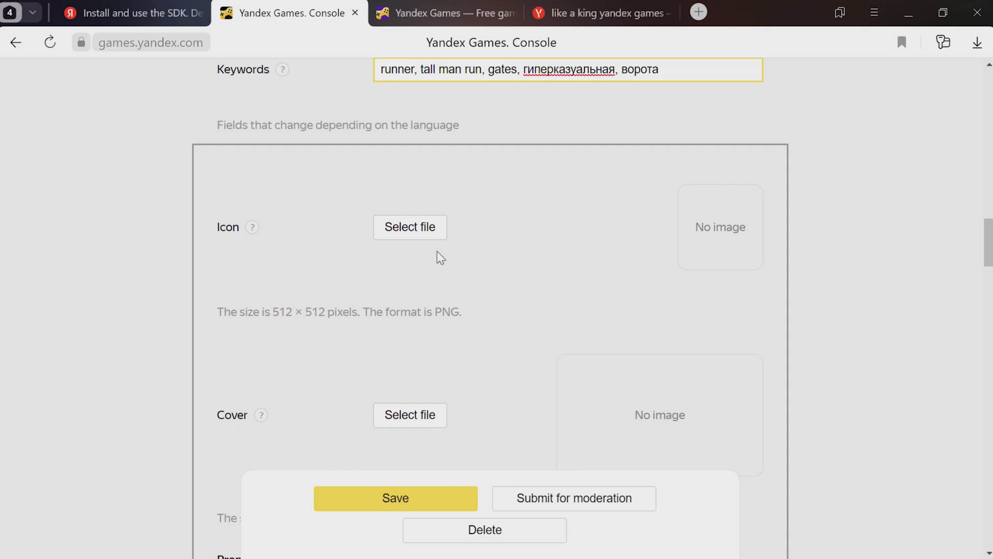
# Step: Upload Icon.png from Desktop > UnityGames > Promo as the game icon
pyautogui.click(427, 233)
pyautogui.click(63, 119)
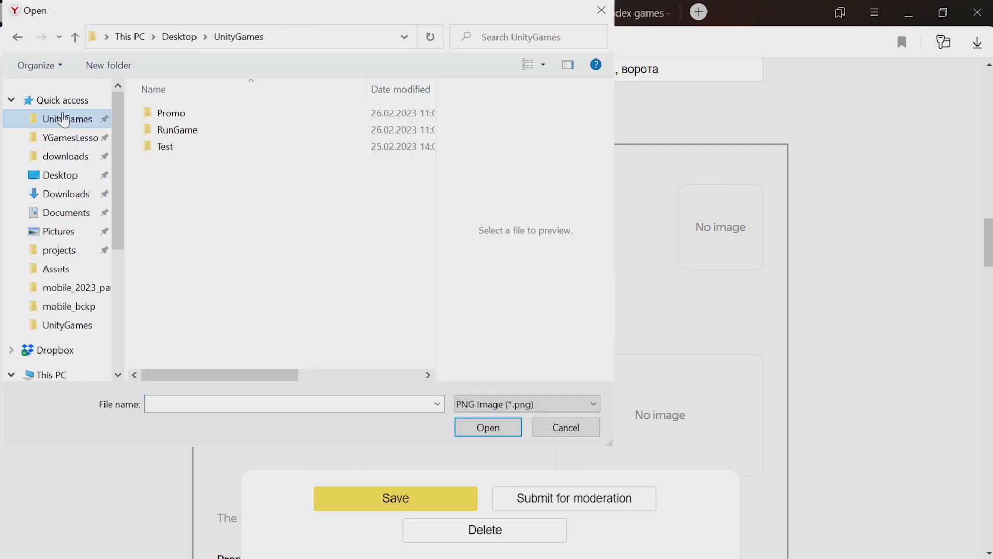
pyautogui.doubleClick(162, 111)
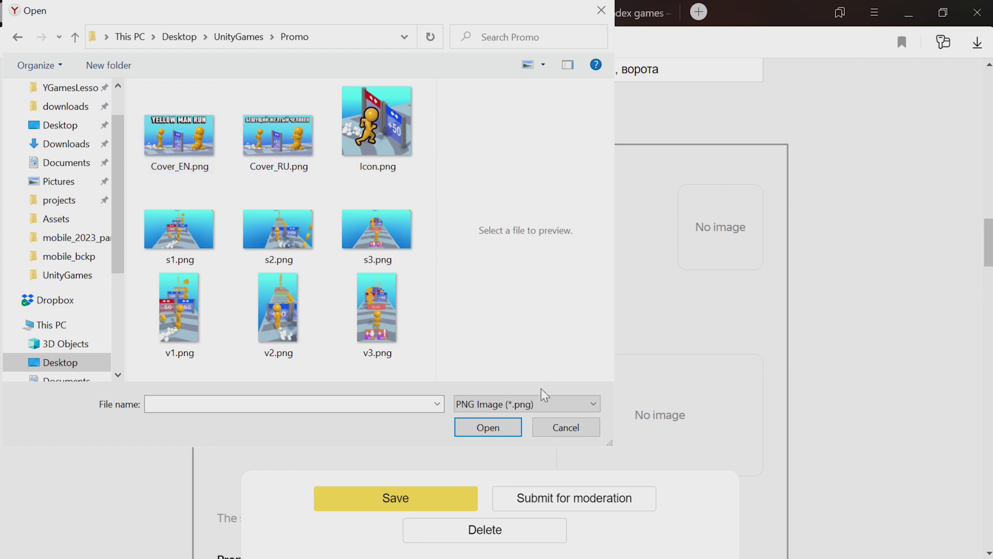
pyautogui.moveTo(609, 443); pyautogui.dragTo(724, 505)
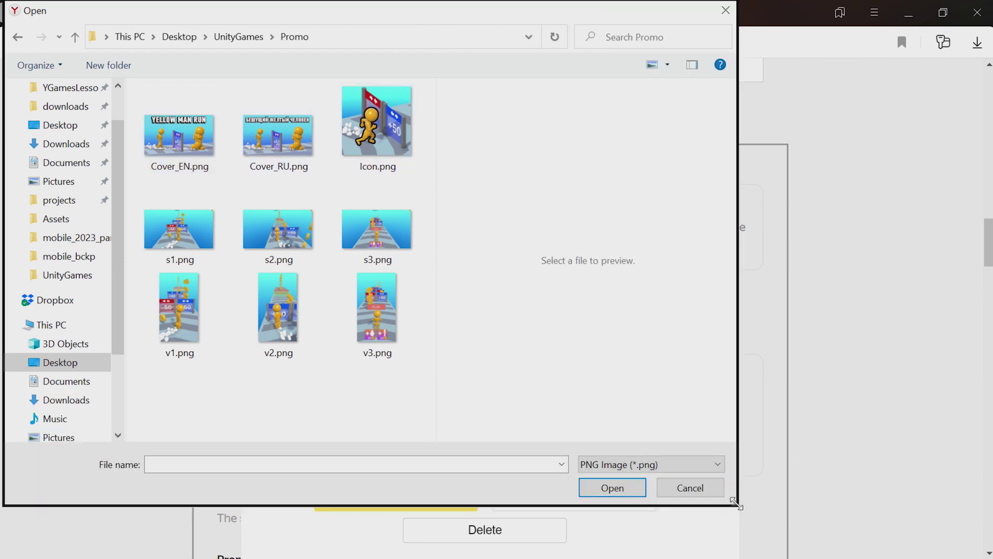
pyautogui.moveTo(735, 504); pyautogui.dragTo(678, 468)
pyautogui.moveTo(433, 259); pyautogui.dragTo(642, 272)
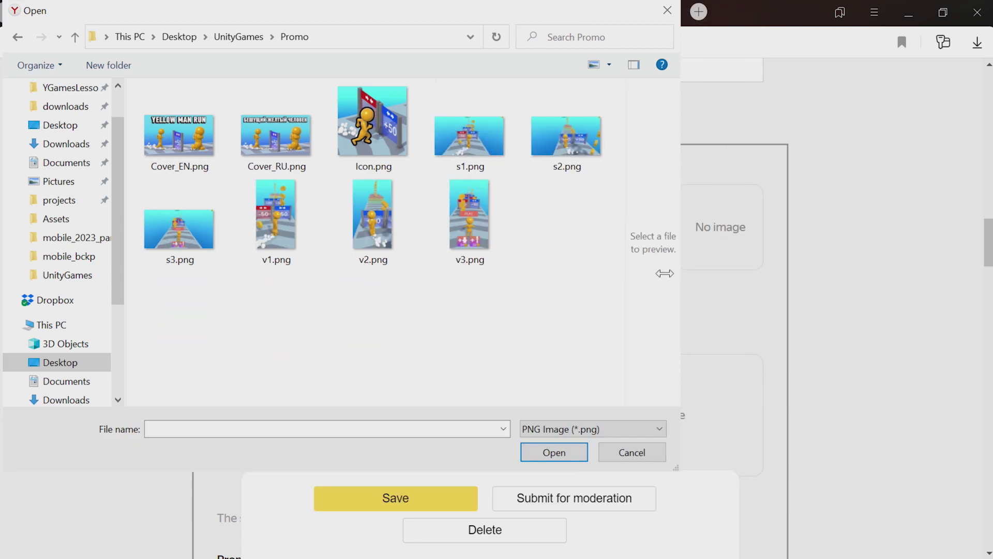
pyautogui.click(384, 148)
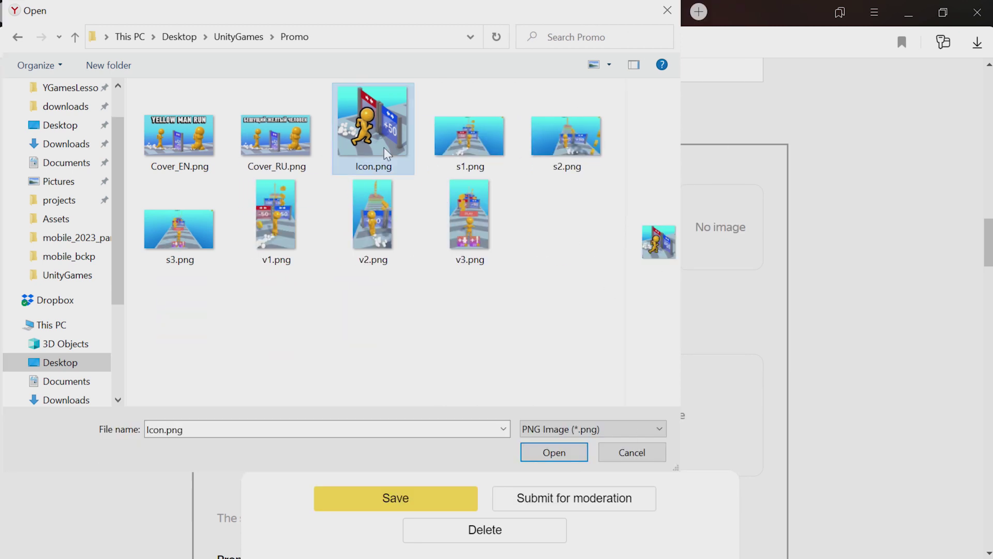
pyautogui.doubleClick(384, 147)
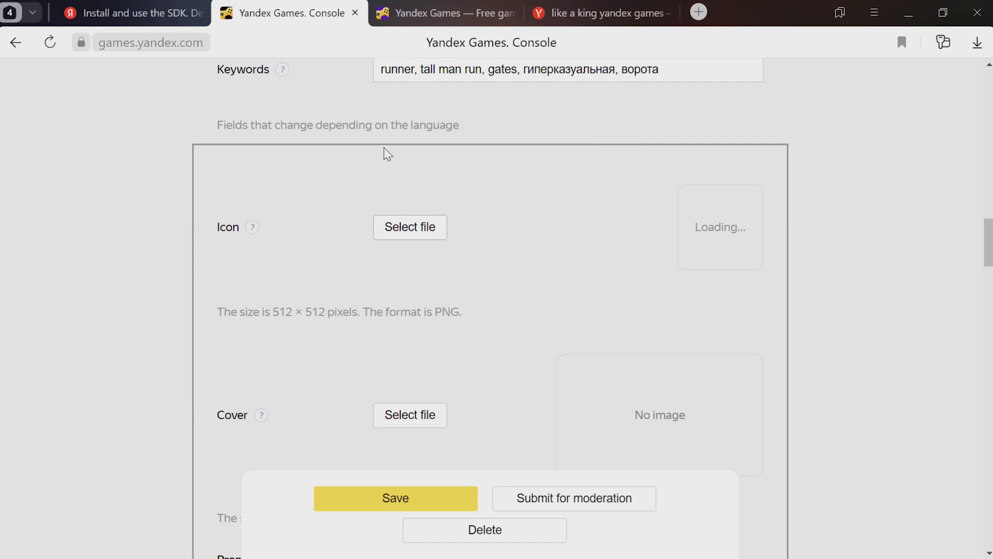
pyautogui.scroll(-3, 459, 308)
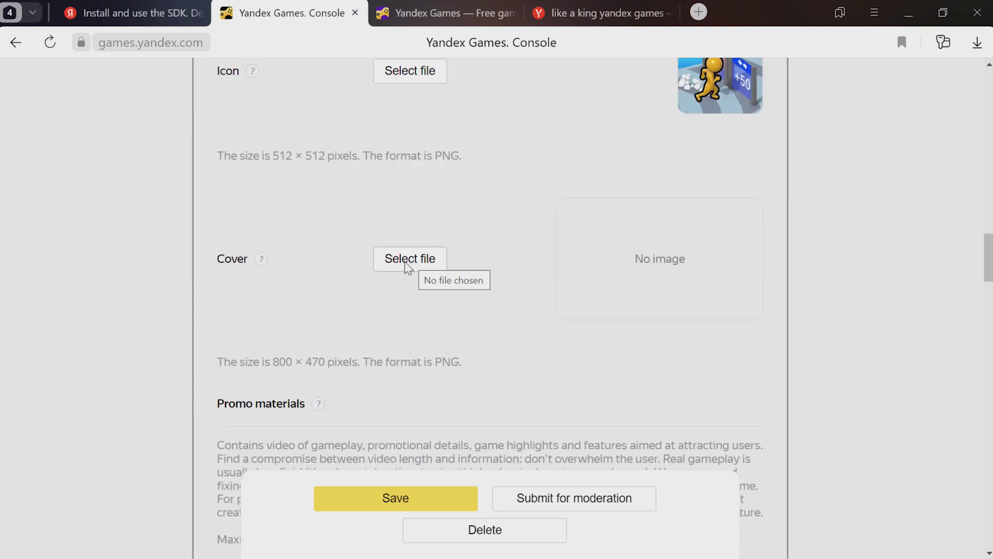
# Step: Browse the Yandex Games catalogue, then return to the game's draft page
pyautogui.click(409, 12)
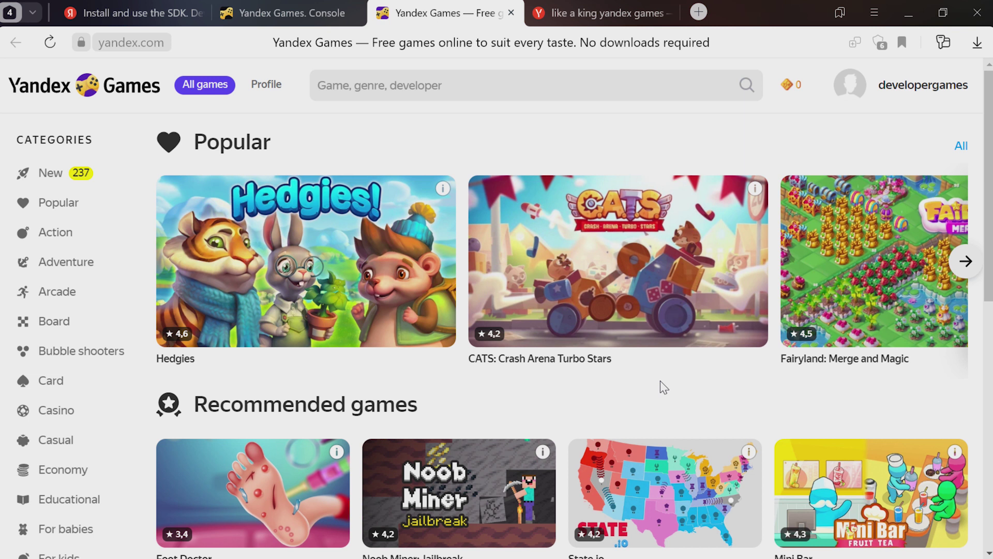
pyautogui.scroll(-3, 664, 387)
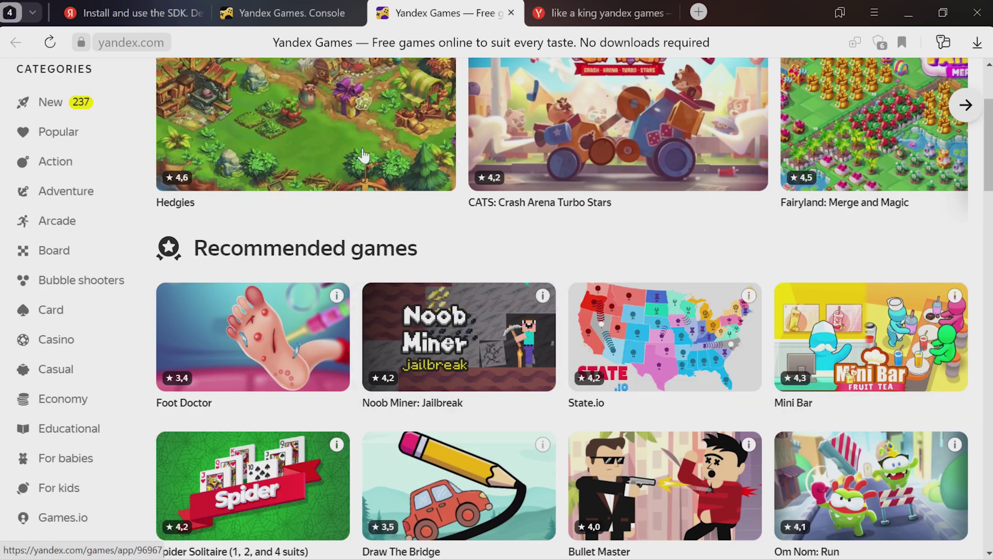
pyautogui.click(301, 16)
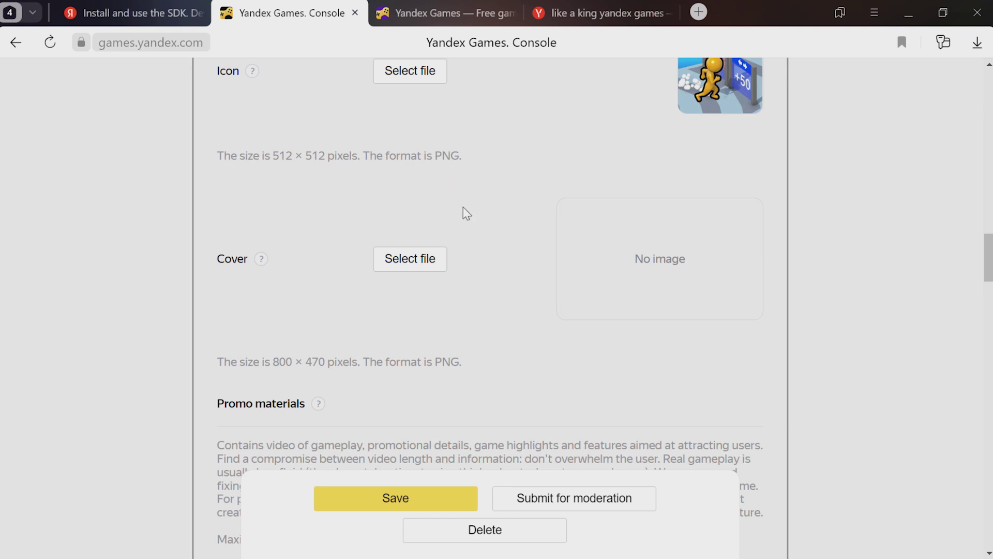
# Step: Upload Cover_EN.png from the Promo folder as the cover image
pyautogui.click(424, 260)
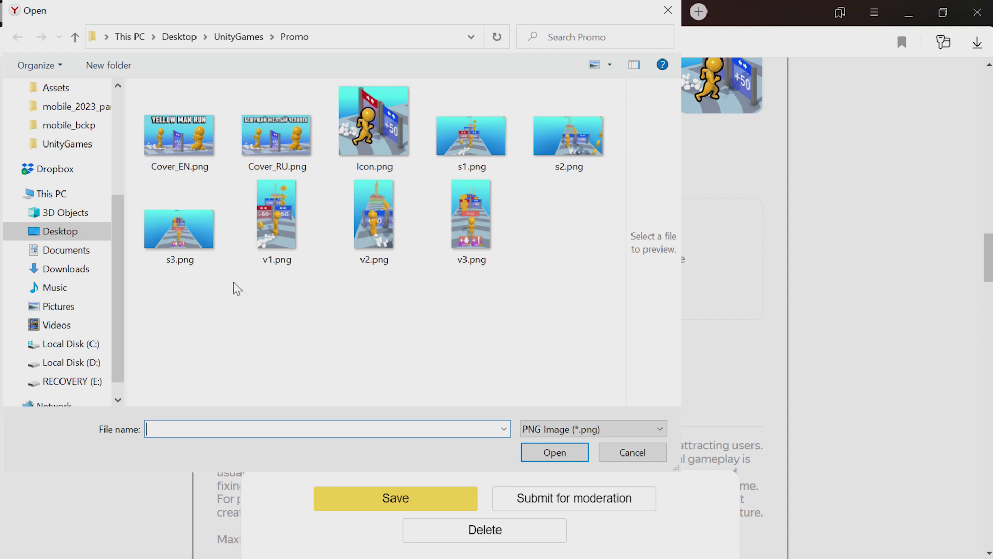
pyautogui.doubleClick(186, 153)
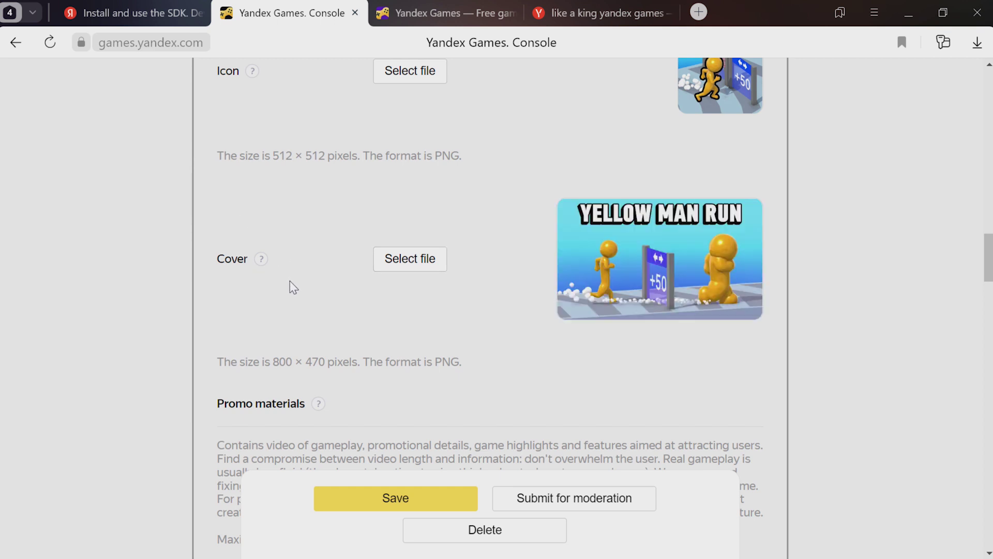
# Step: Upload tt2.mp4 as the vertical promo video
pyautogui.scroll(-3, 293, 284)
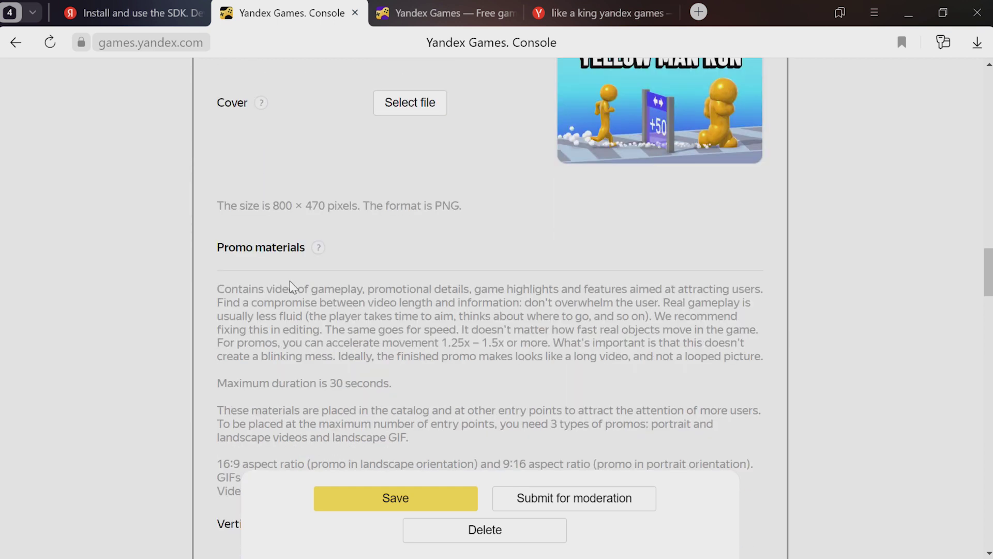
pyautogui.scroll(-3, 290, 281)
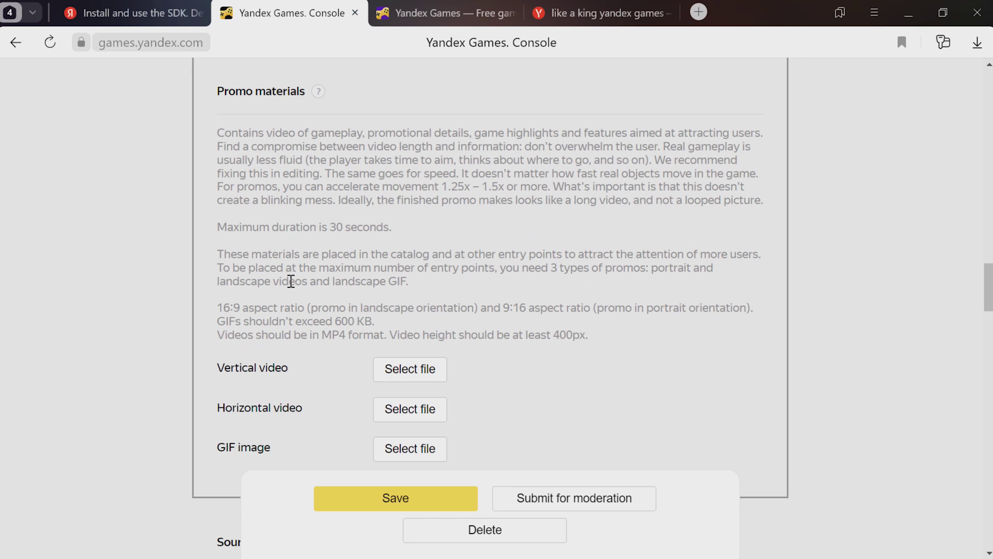
pyautogui.scroll(-1, 269, 300)
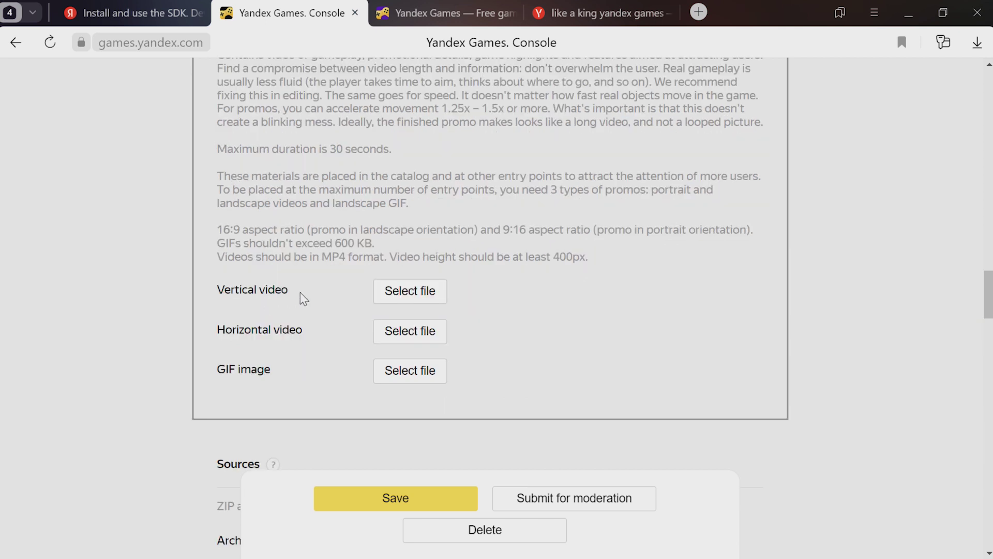
pyautogui.scroll(1, 304, 299)
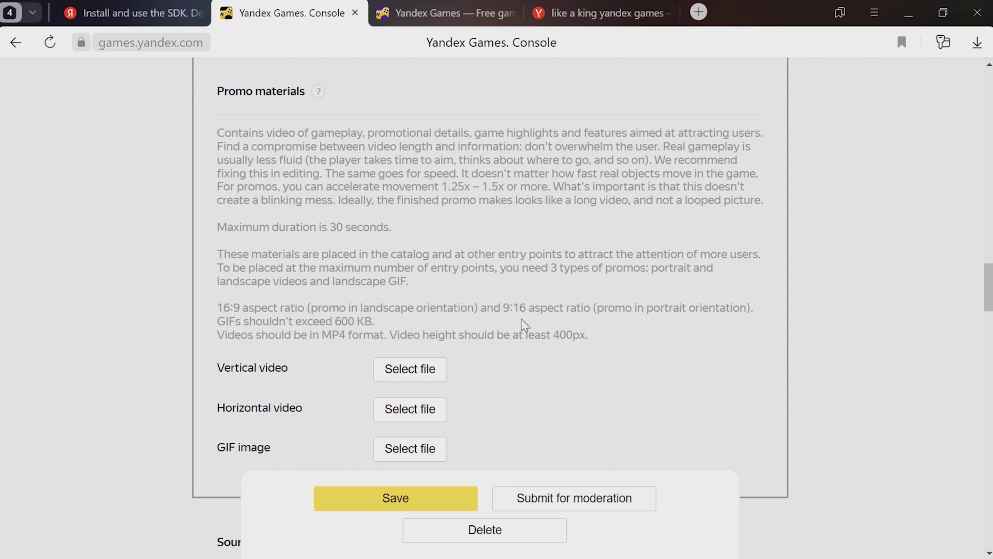
pyautogui.click(415, 370)
pyautogui.click(285, 154)
pyautogui.doubleClick(284, 153)
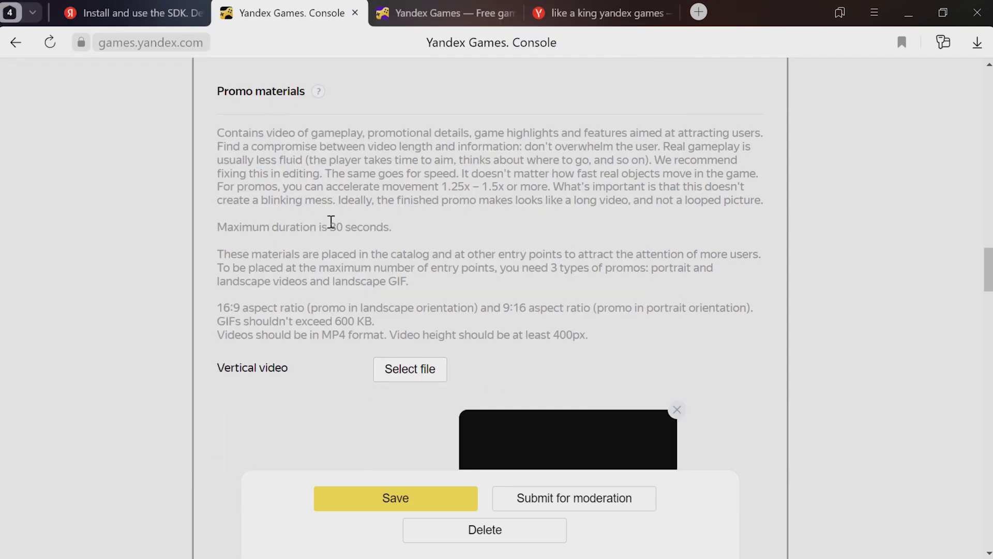
# Step: Upload tt1.mp4 as the horizontal promo video
pyautogui.scroll(-7, 336, 227)
pyautogui.scroll(-3, 336, 227)
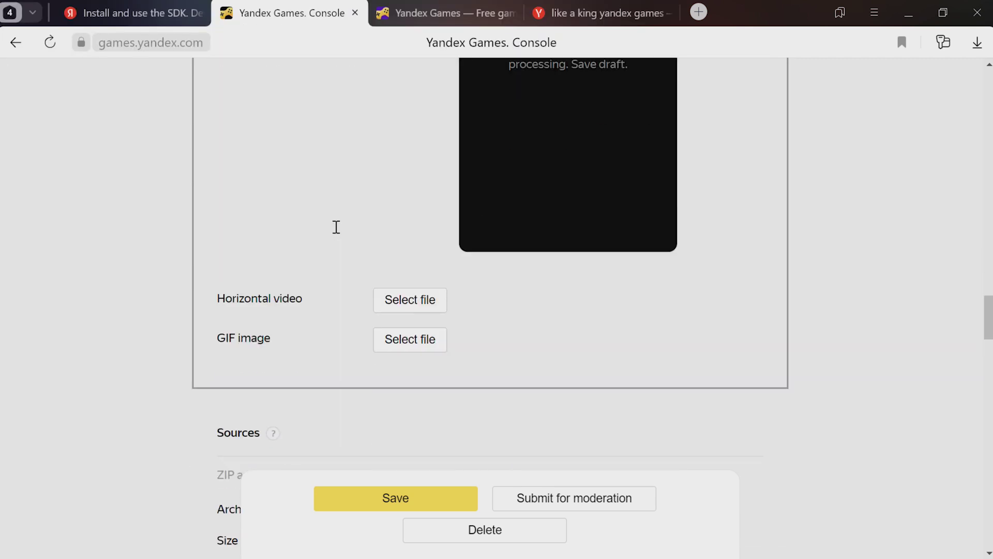
pyautogui.click(390, 298)
pyautogui.click(191, 148)
pyautogui.doubleClick(195, 151)
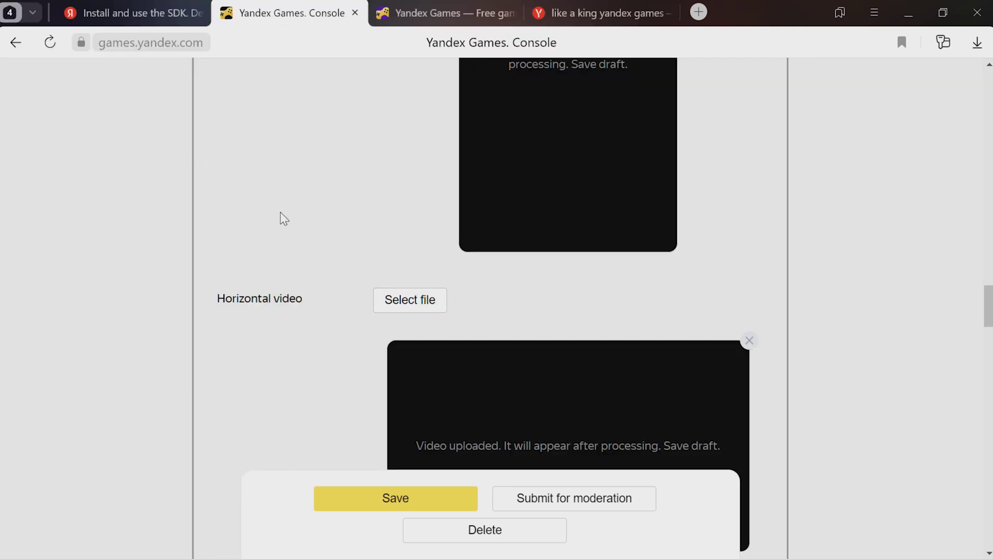
pyautogui.scroll(-6, 310, 230)
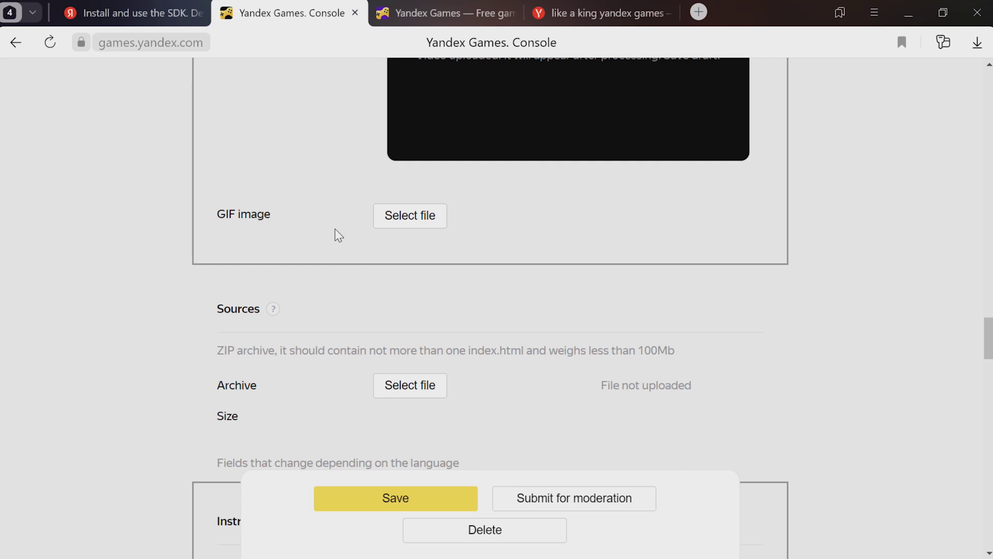
pyautogui.scroll(10, 333, 231)
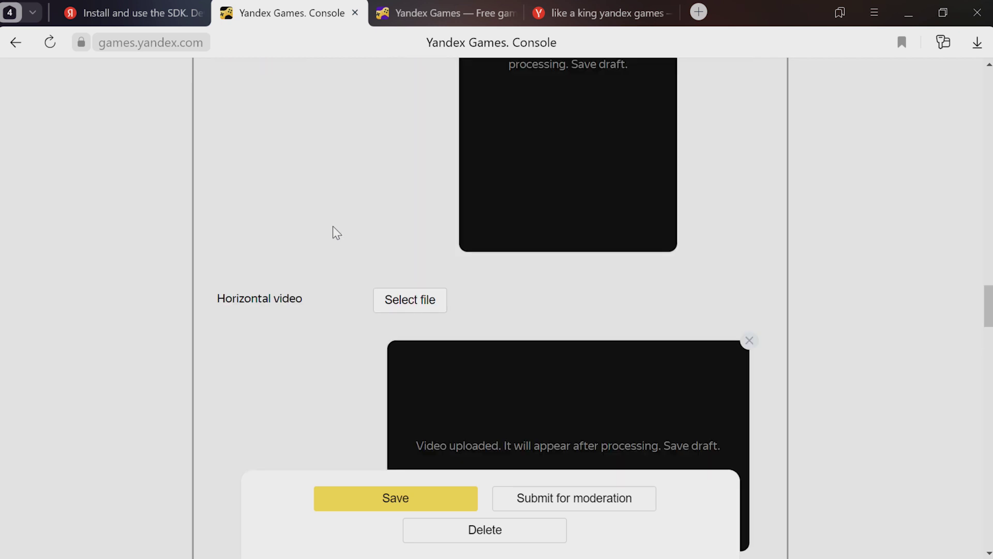
pyautogui.moveTo(334, 321); pyautogui.dragTo(376, 322)
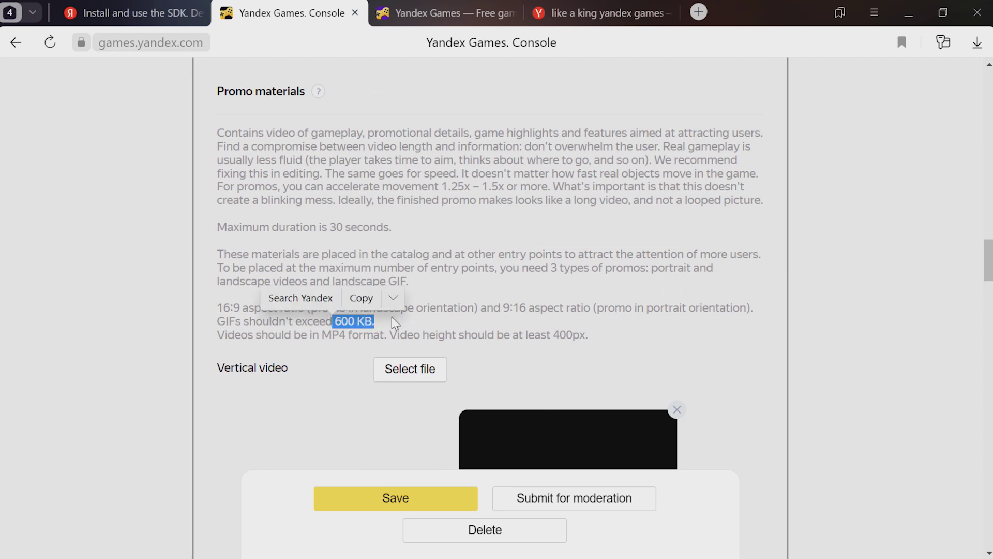
pyautogui.scroll(-6, 382, 296)
pyautogui.scroll(-8, 367, 279)
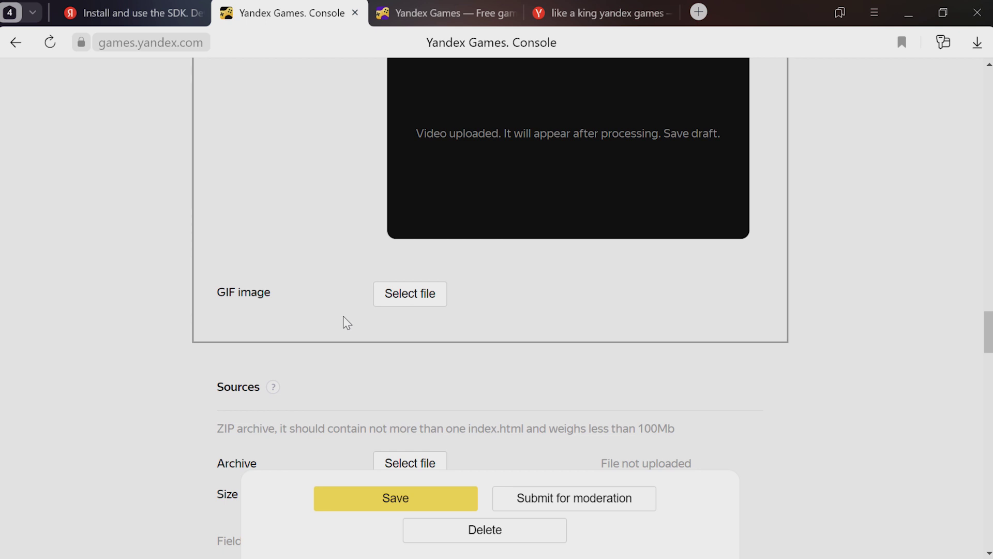
# Step: Upload 'GIF 07.08.2022 23-45-01.gif' from the Promo folder as the promo GIF image
pyautogui.click(386, 300)
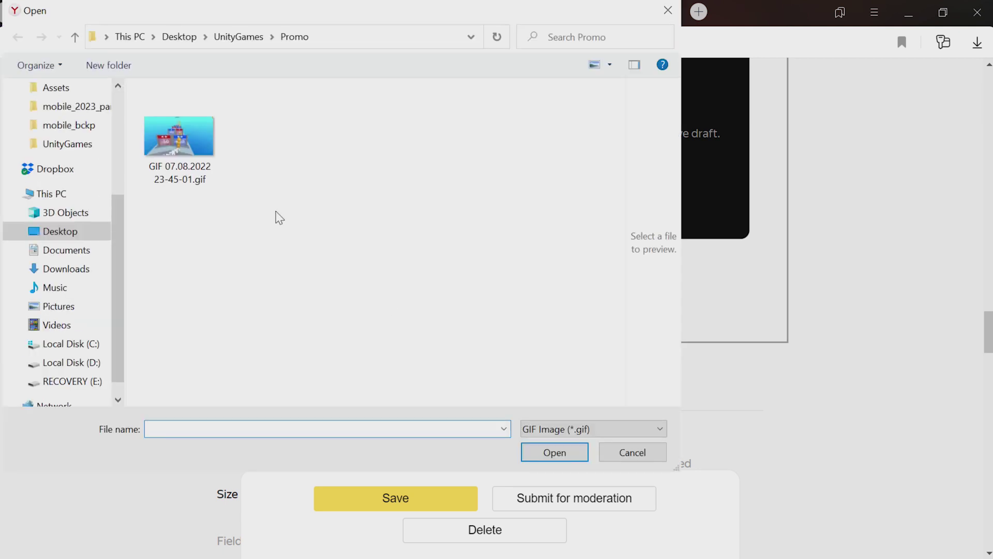
pyautogui.click(202, 164)
pyautogui.click(253, 230)
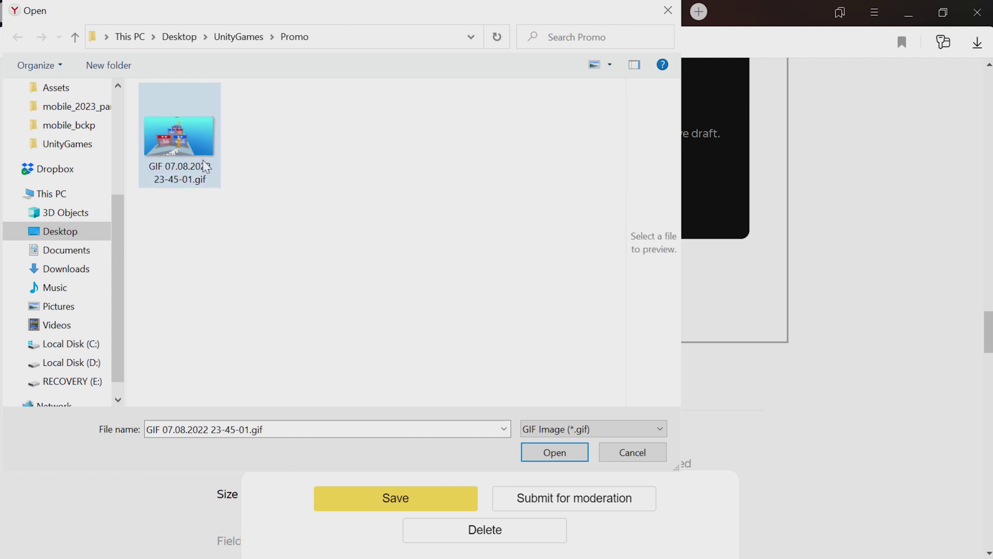
pyautogui.doubleClick(185, 132)
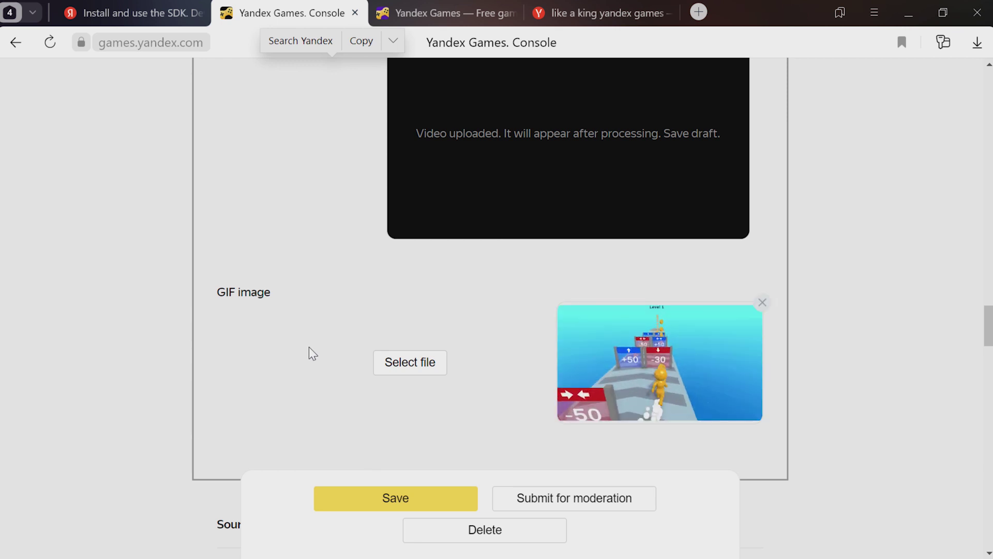
pyautogui.scroll(-3, 308, 346)
pyautogui.scroll(-2, 309, 346)
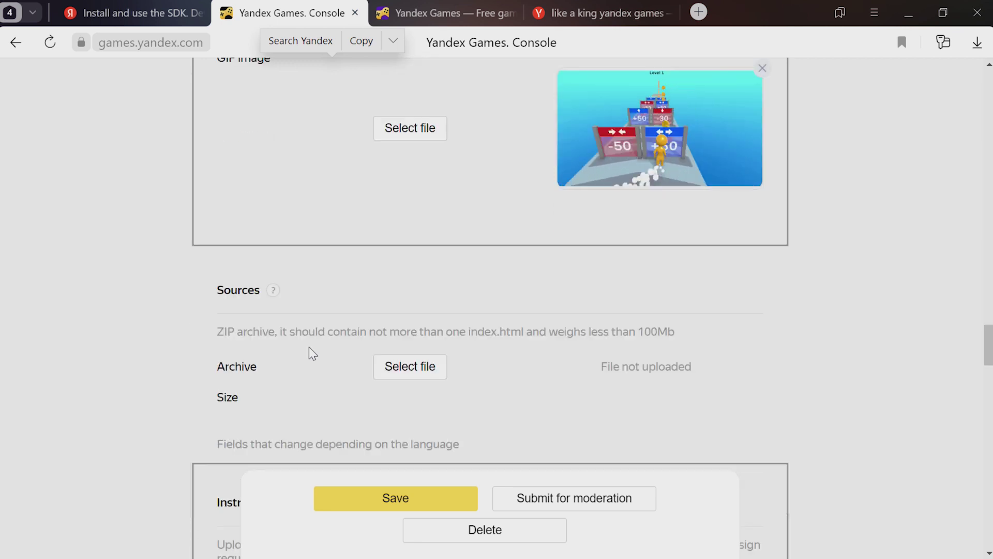
pyautogui.scroll(-1, 309, 348)
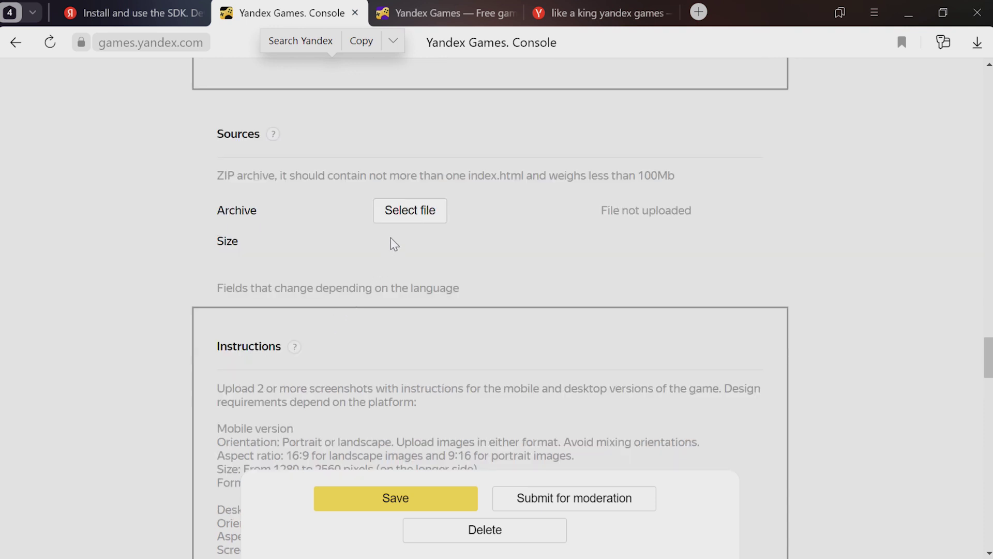
# Step: Upload Build.zip from C:\xampp\htdocs\Games\ManRun_Build as the game's sources archive
pyautogui.click(398, 216)
pyautogui.click(397, 215)
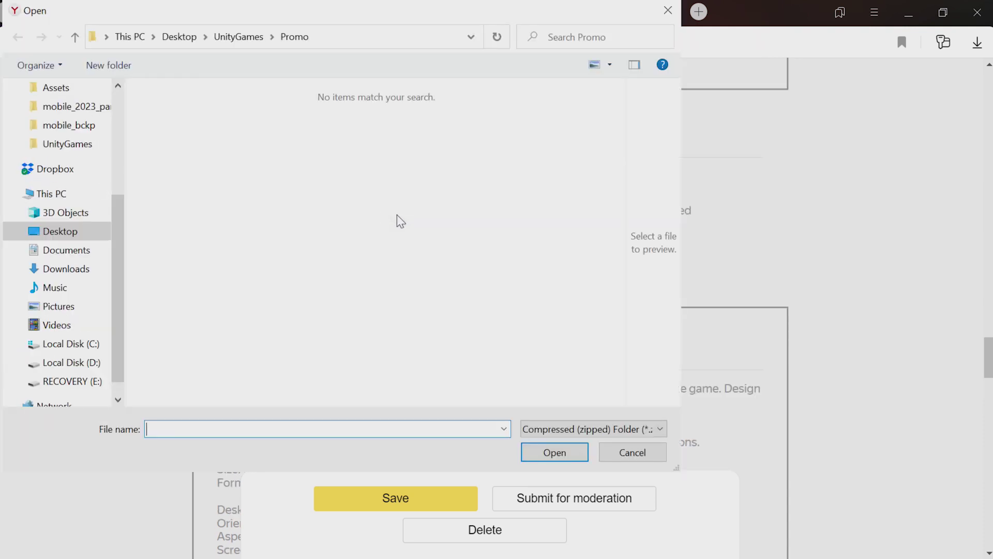
pyautogui.moveTo(116, 234); pyautogui.dragTo(129, 95)
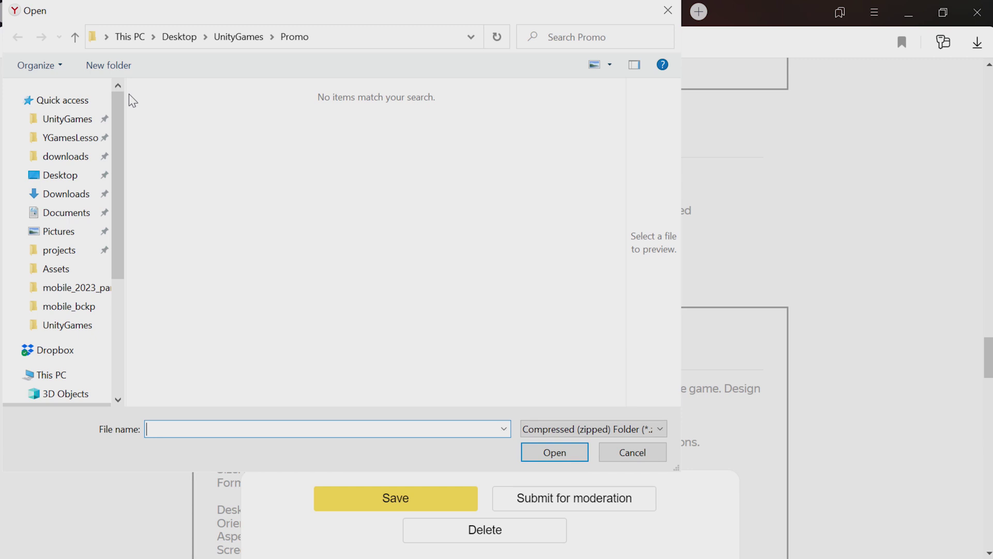
pyautogui.moveTo(118, 104); pyautogui.dragTo(117, 207)
pyautogui.click(88, 343)
pyautogui.click(191, 302)
pyautogui.doubleClick(191, 302)
pyautogui.doubleClick(174, 199)
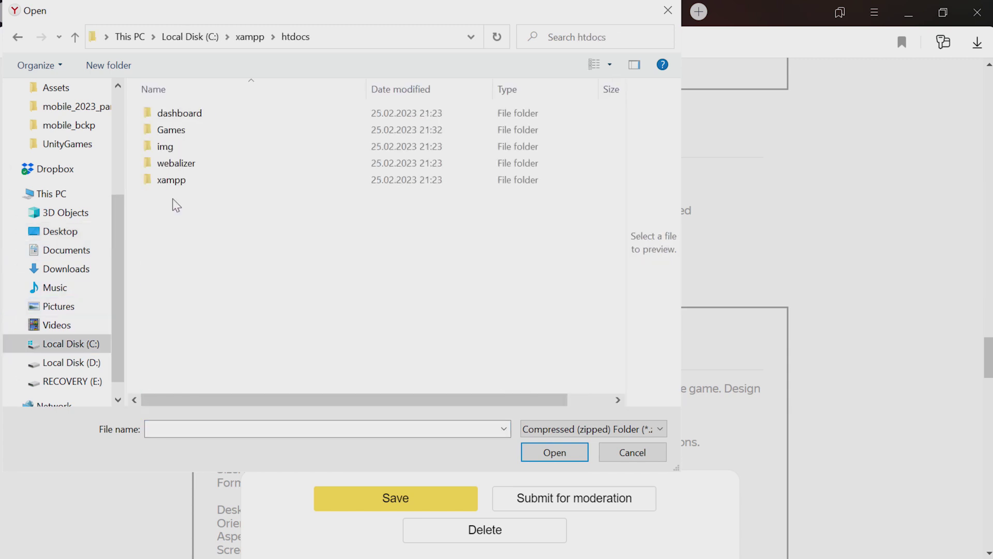
pyautogui.doubleClick(172, 133)
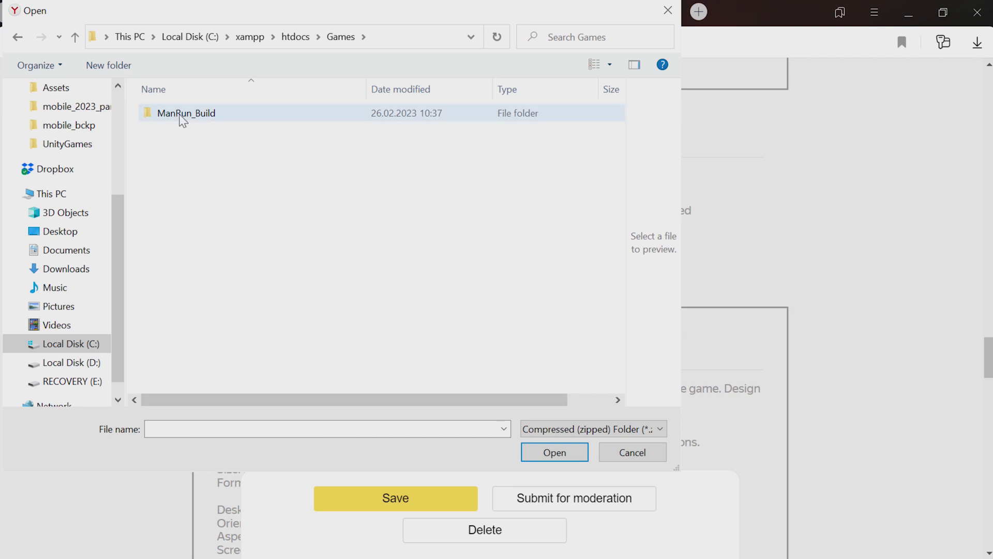
pyautogui.doubleClick(181, 114)
pyautogui.click(178, 148)
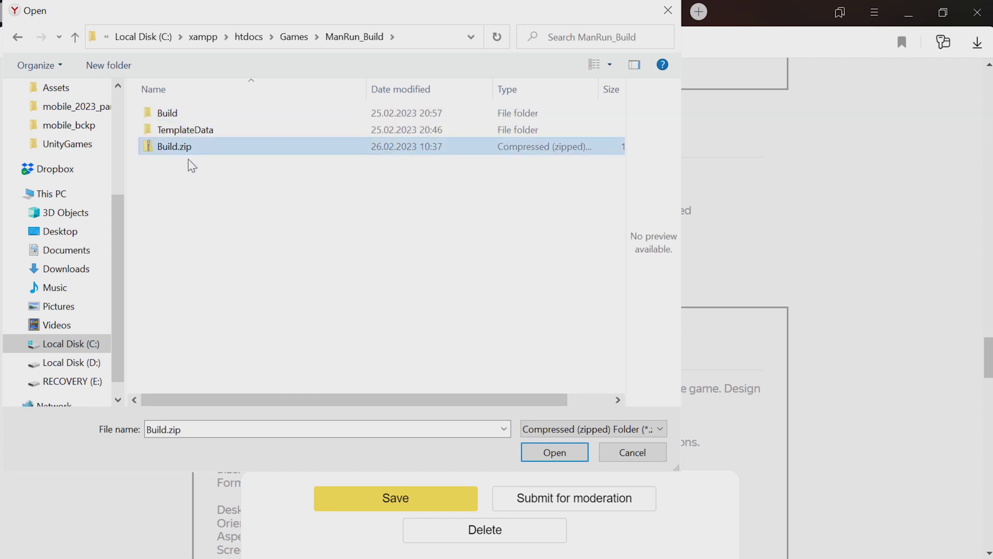
pyautogui.press('Return')
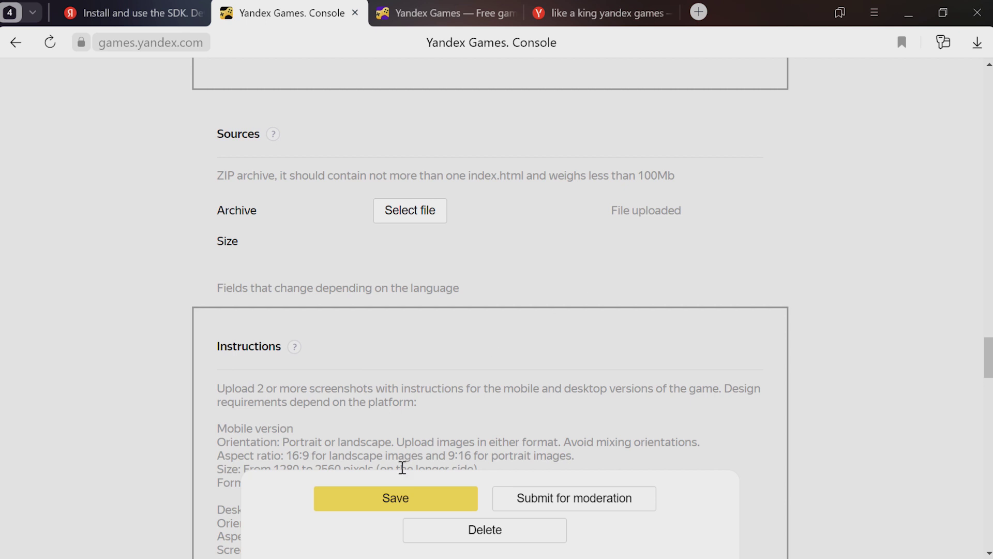
# Step: Save the draft so the uploaded Build.zip begins verifying
pyautogui.click(393, 496)
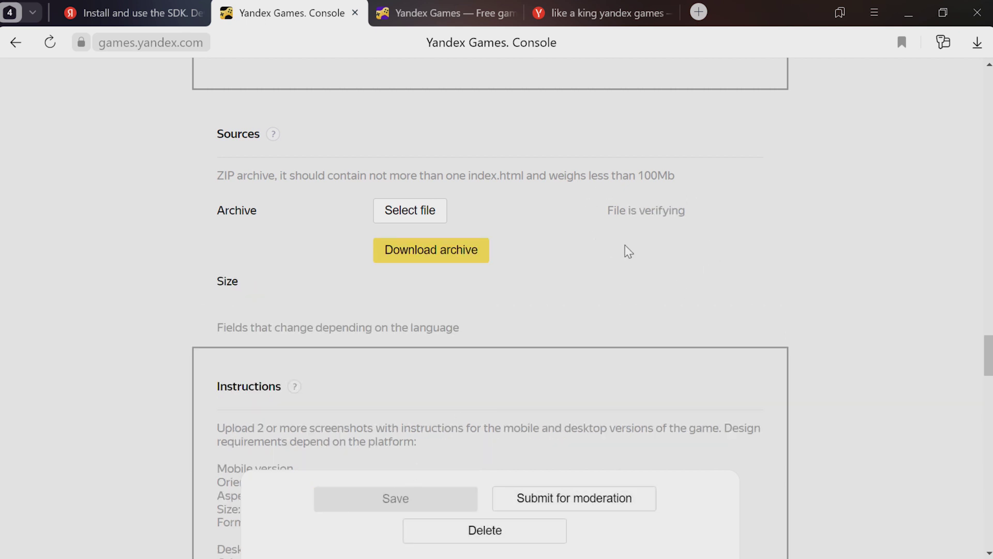
pyautogui.scroll(-2, 628, 251)
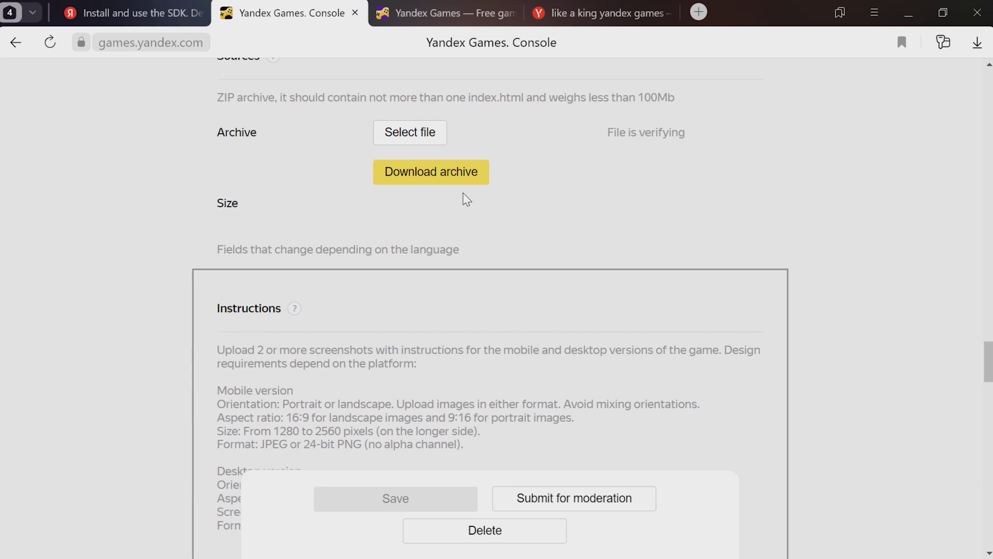
pyautogui.scroll(-5, 480, 219)
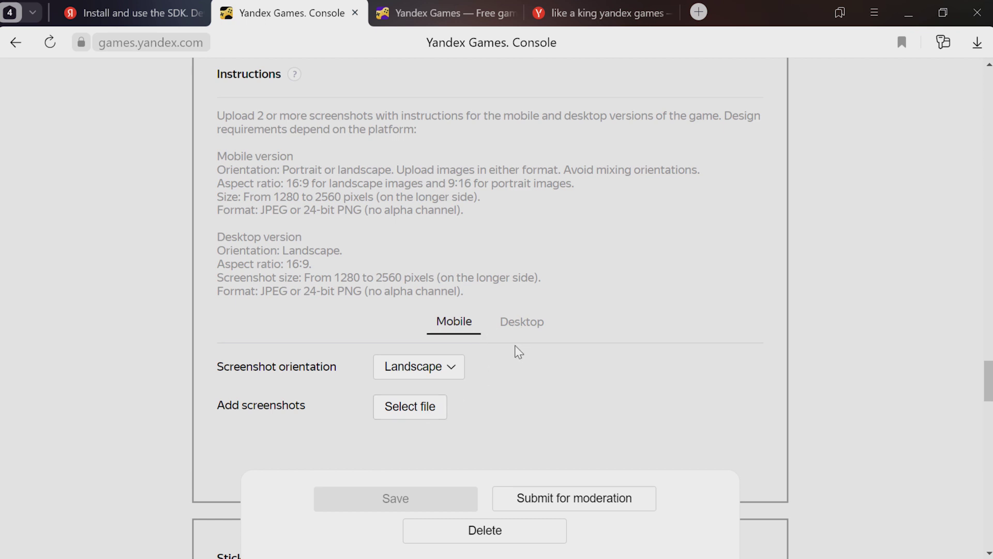
# Step: Set mobile screenshot orientation to Portrait and upload v1.png–v3.png from the Promo folder
pyautogui.click(458, 372)
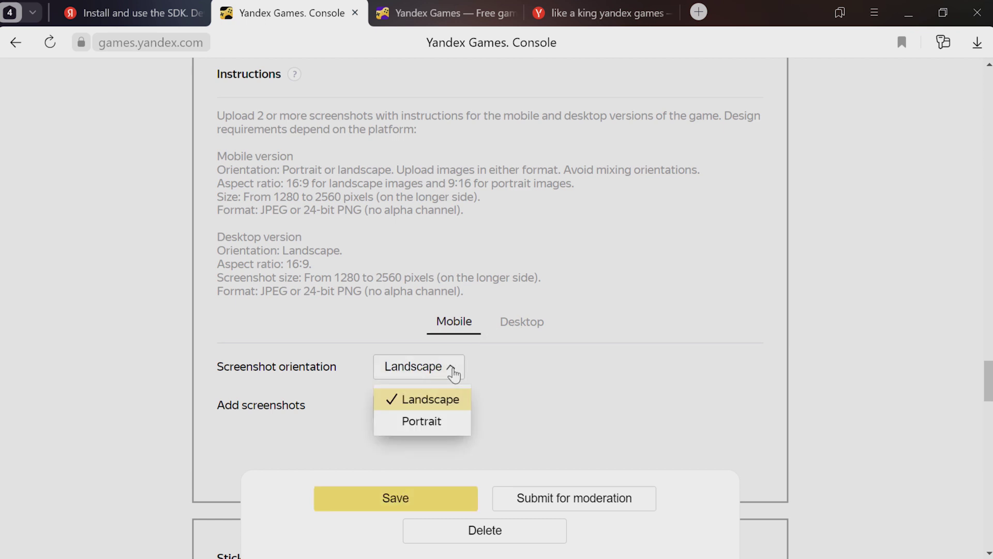
pyautogui.click(433, 419)
pyautogui.click(432, 408)
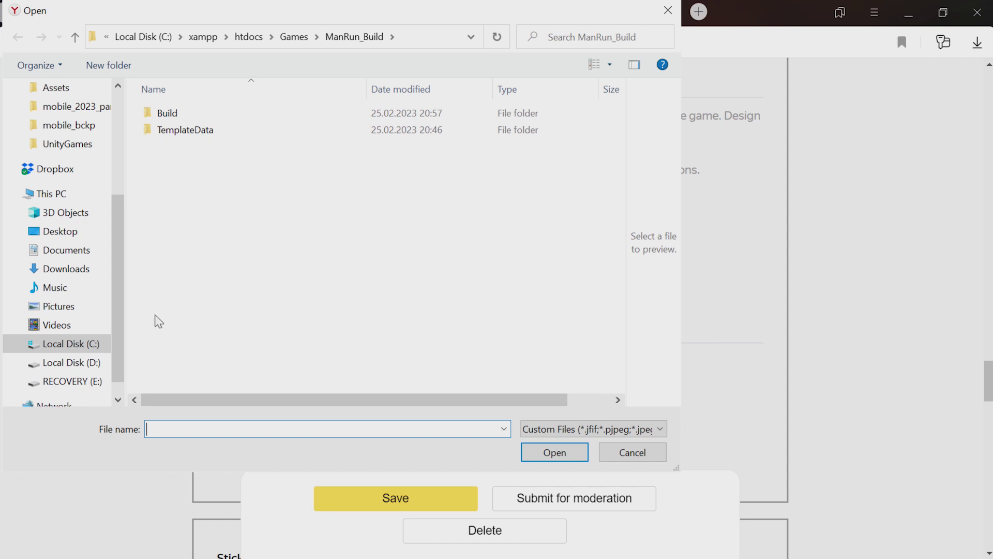
pyautogui.scroll(4, 115, 311)
pyautogui.click(68, 118)
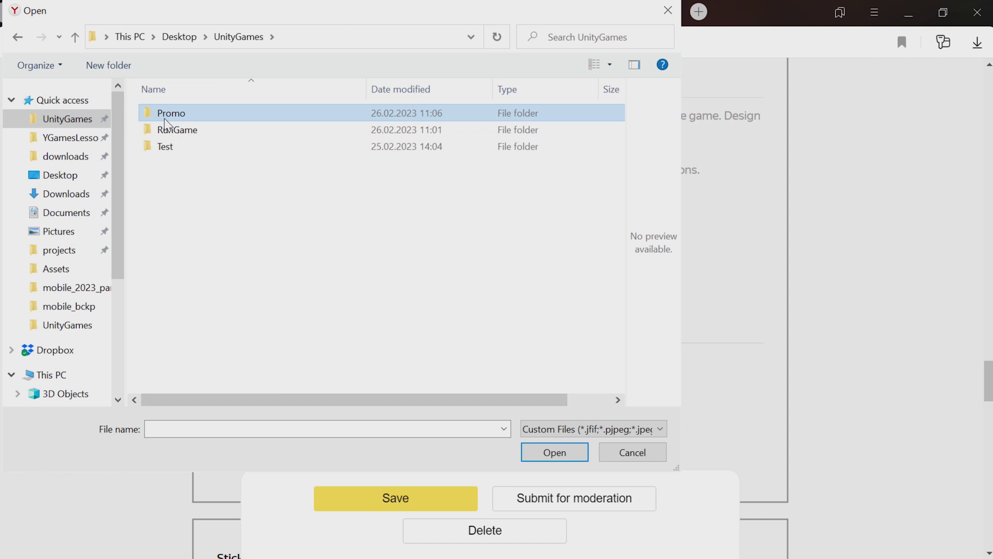
pyautogui.doubleClick(164, 115)
pyautogui.click(274, 222)
pyautogui.keyDown('shift'); pyautogui.click(469, 239); pyautogui.keyUp('shift')
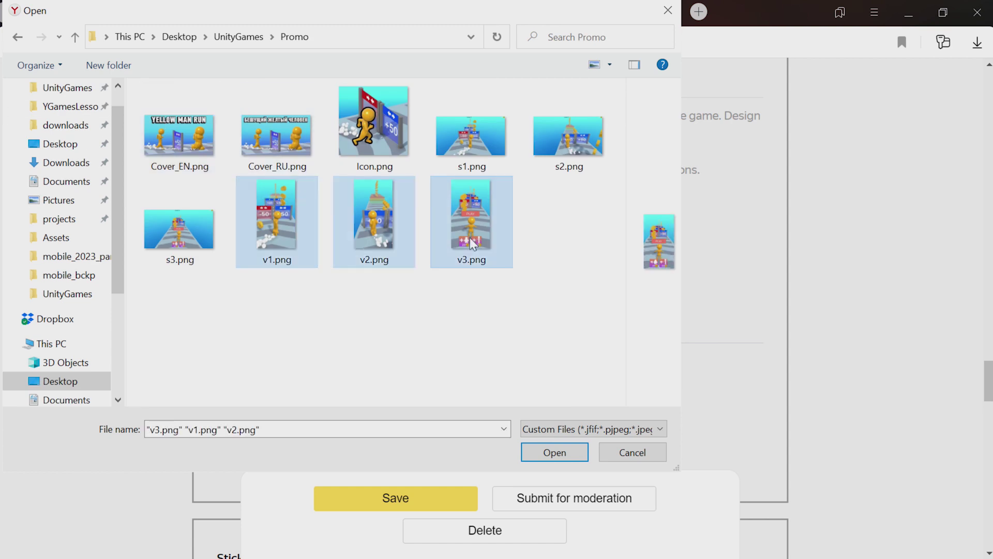
pyautogui.press('Return')
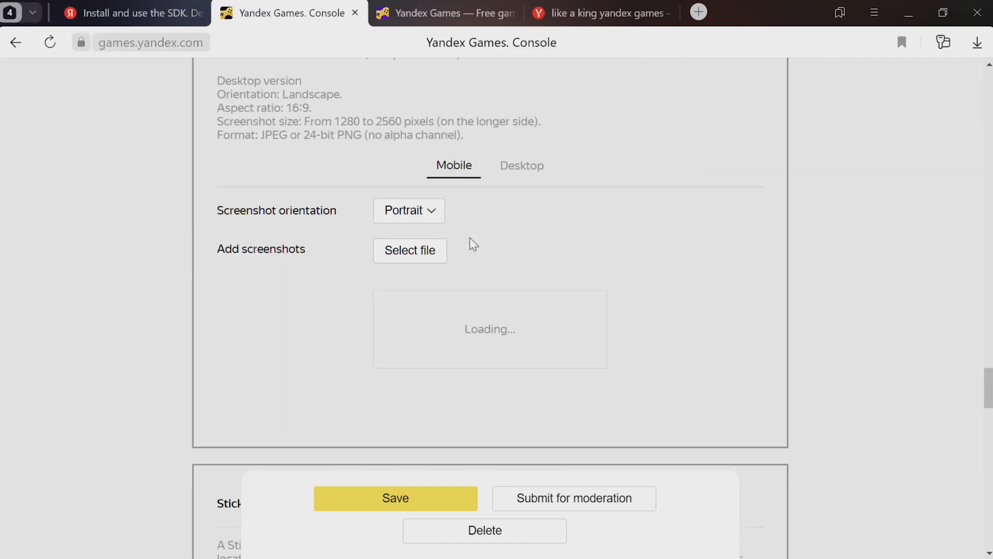
pyautogui.scroll(4, 471, 236)
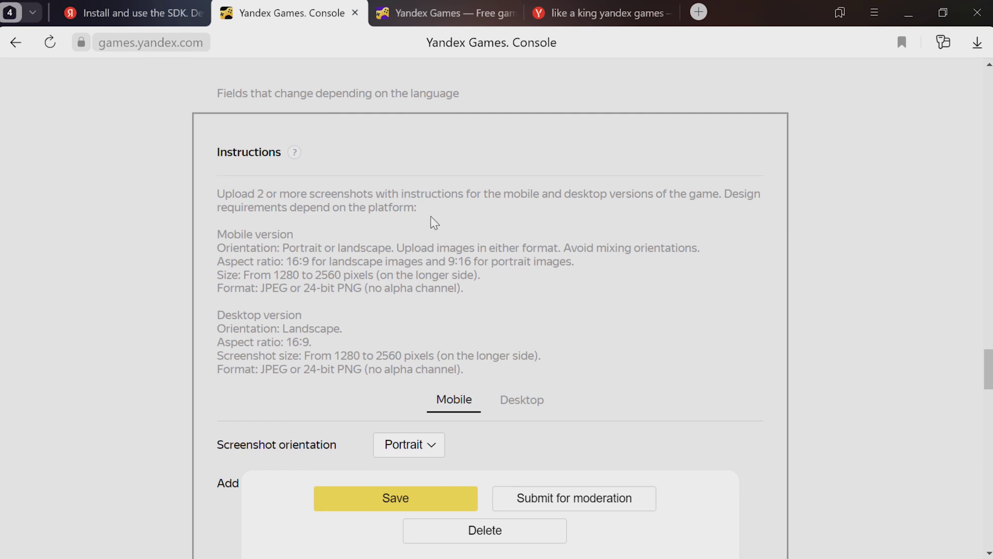
pyautogui.scroll(-1, 435, 200)
# Step: Upload s1.png, s2.png and s3.png as the desktop instruction screenshots
pyautogui.click(516, 326)
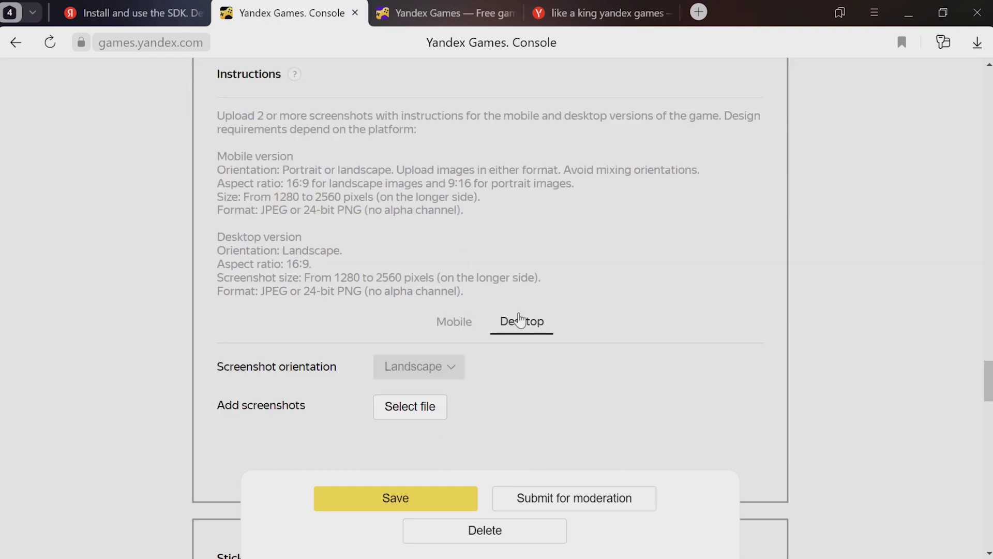
pyautogui.scroll(-1, 465, 304)
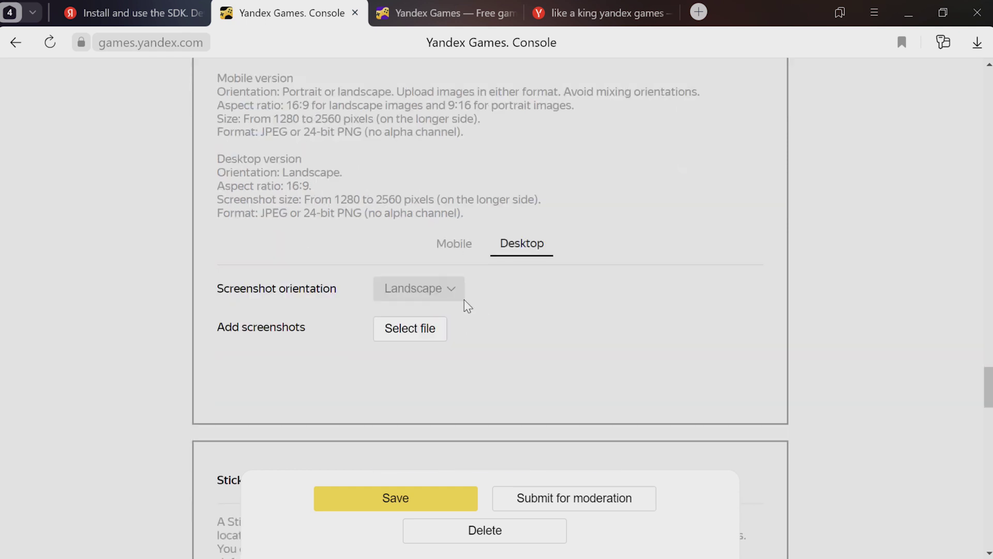
pyautogui.click(415, 327)
pyautogui.click(470, 137)
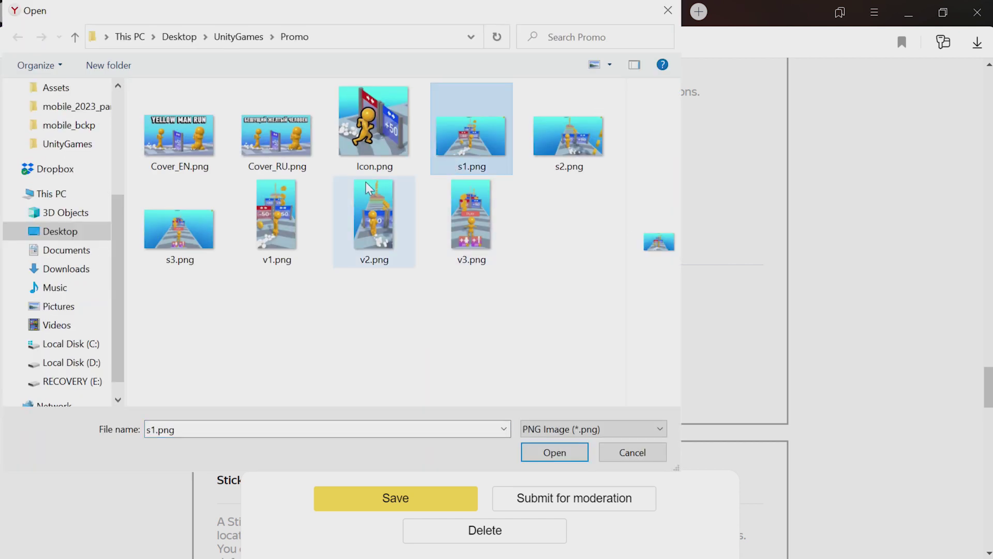
pyautogui.keyDown('shift'); pyautogui.click(207, 232); pyautogui.keyUp('shift')
pyautogui.press('Return')
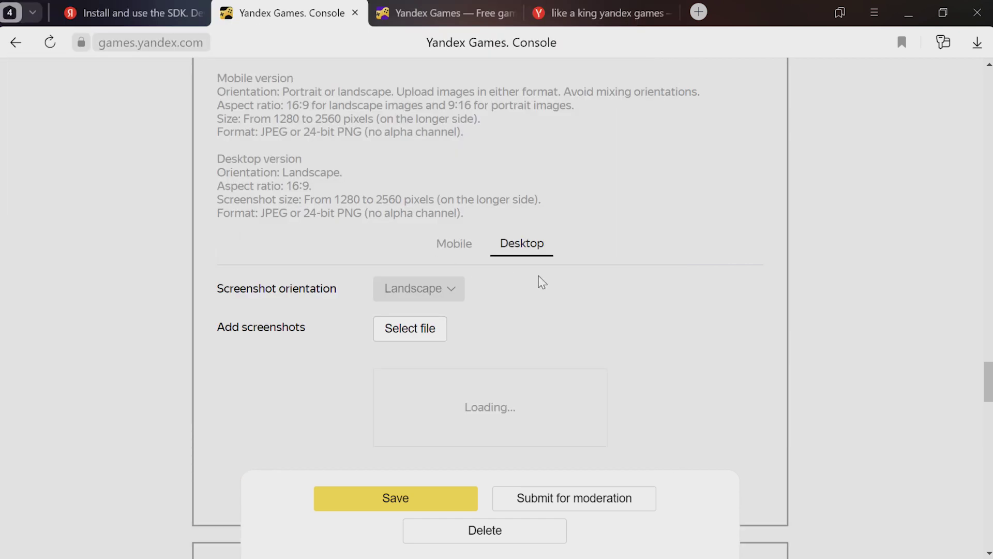
pyautogui.scroll(-1, 541, 282)
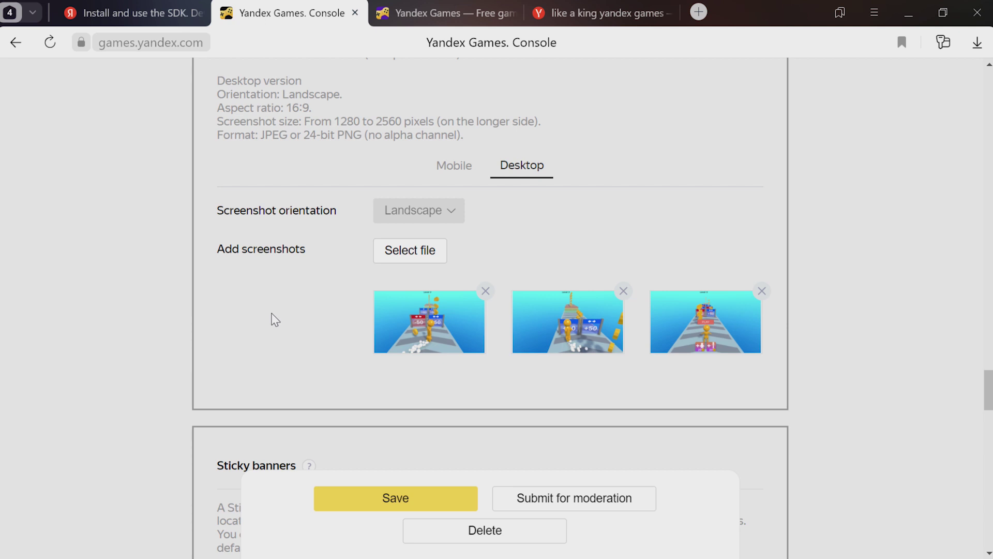
# Step: Choose 0+ in the Age rating dropdown
pyautogui.scroll(-5, 274, 319)
pyautogui.scroll(-9, 274, 319)
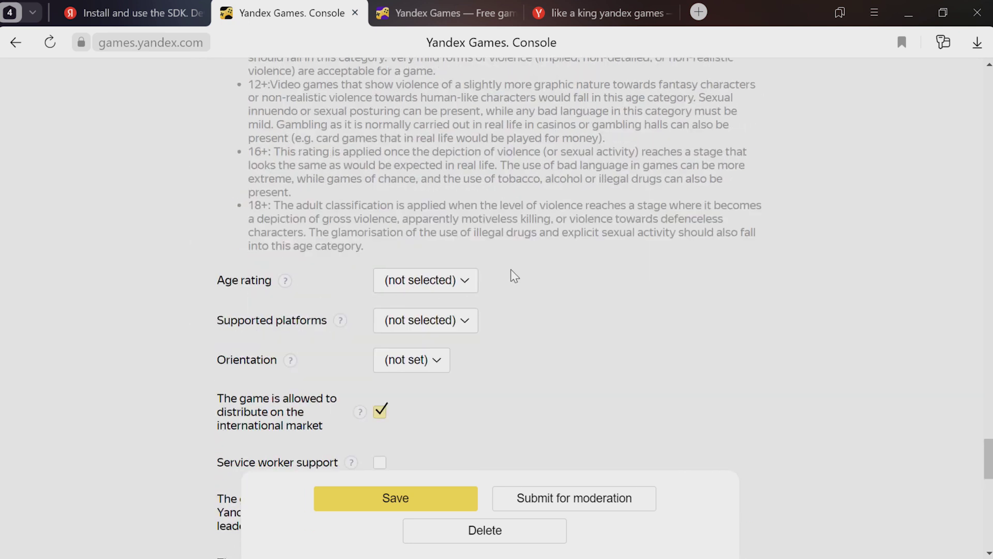
pyautogui.scroll(3, 418, 290)
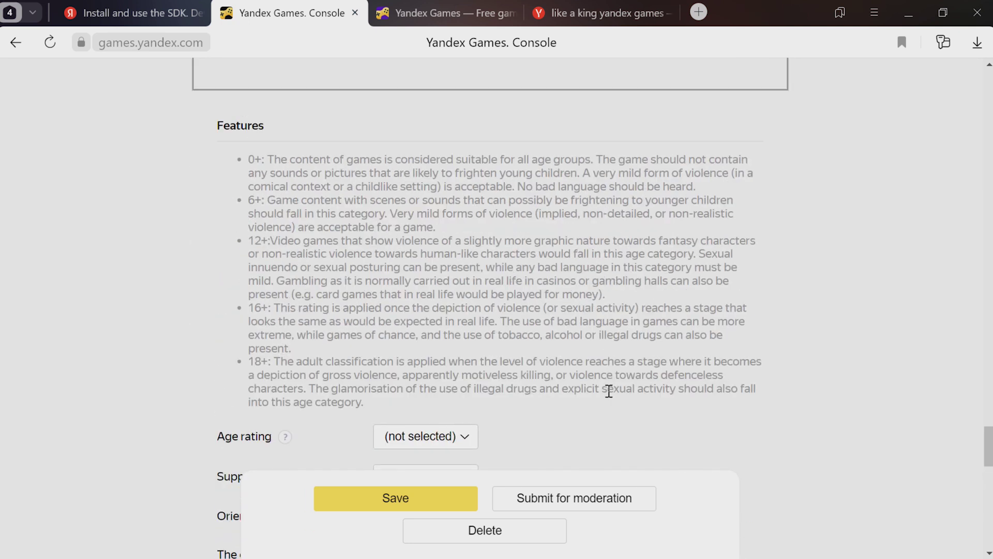
pyautogui.scroll(-3, 611, 406)
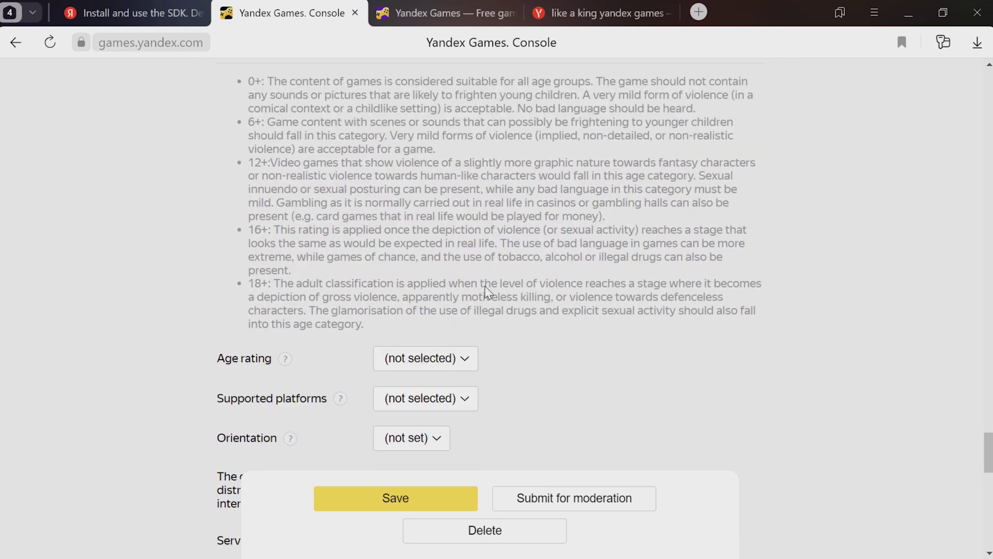
pyautogui.scroll(-2, 476, 269)
pyautogui.click(462, 207)
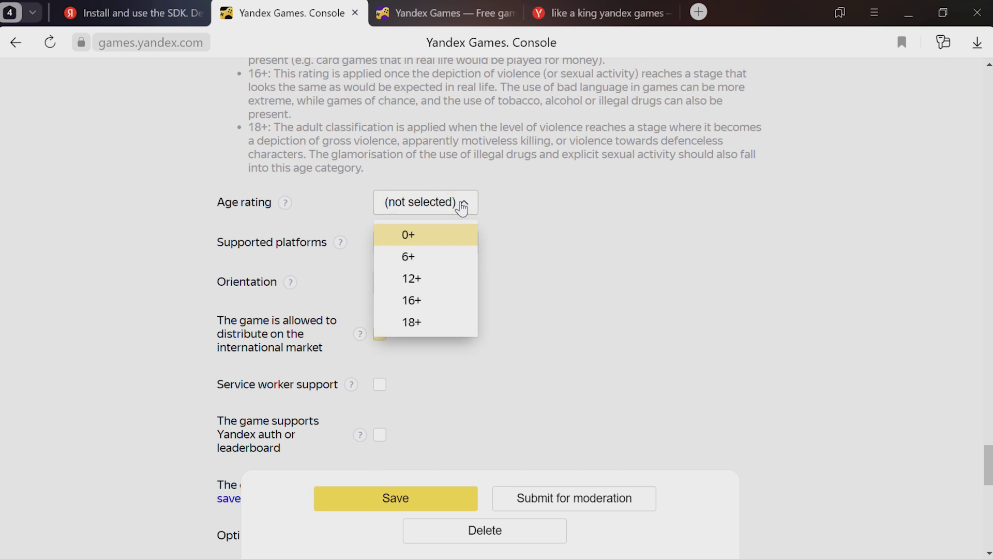
pyautogui.click(444, 235)
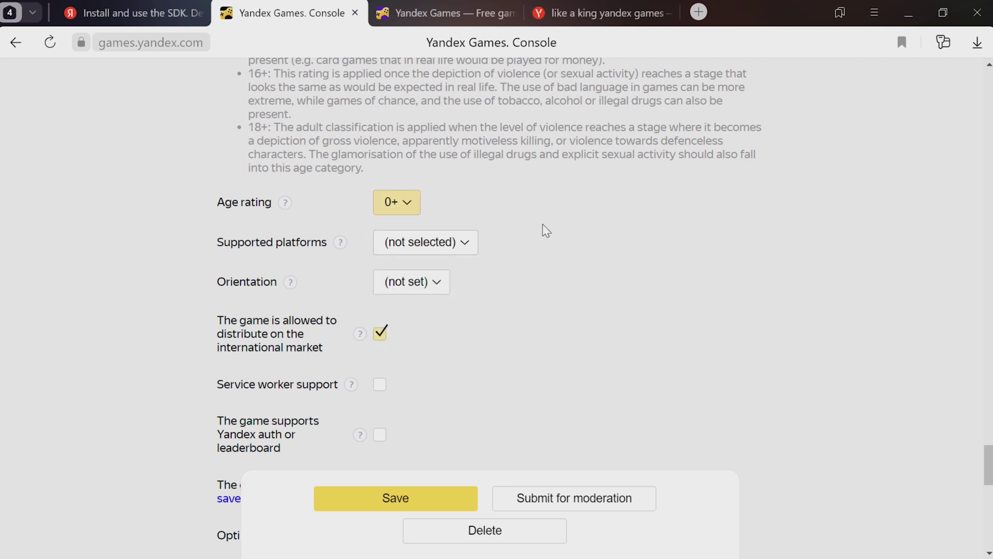
# Step: Select all desktop browsers and all Android applications as supported platforms, leaving iOS unchecked
pyautogui.click(472, 239)
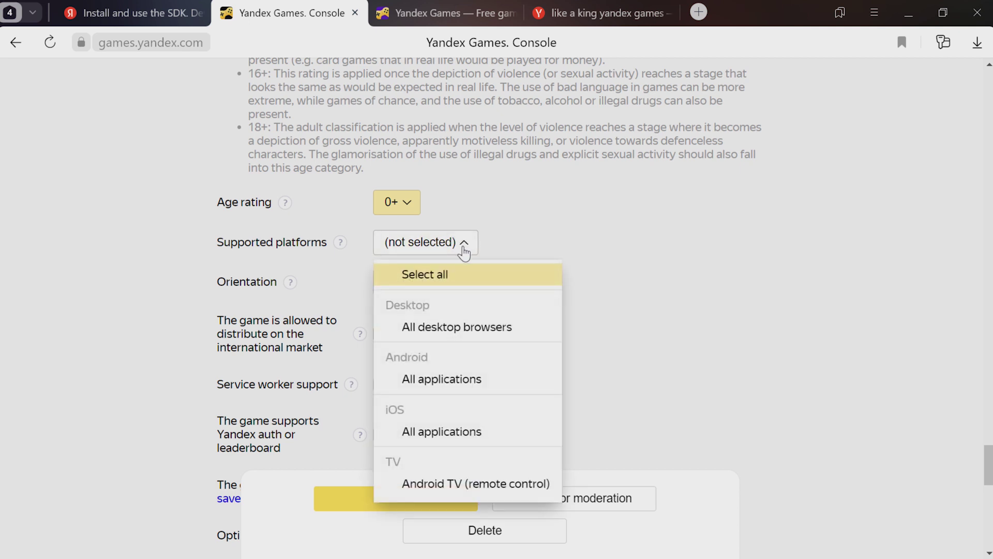
pyautogui.click(464, 332)
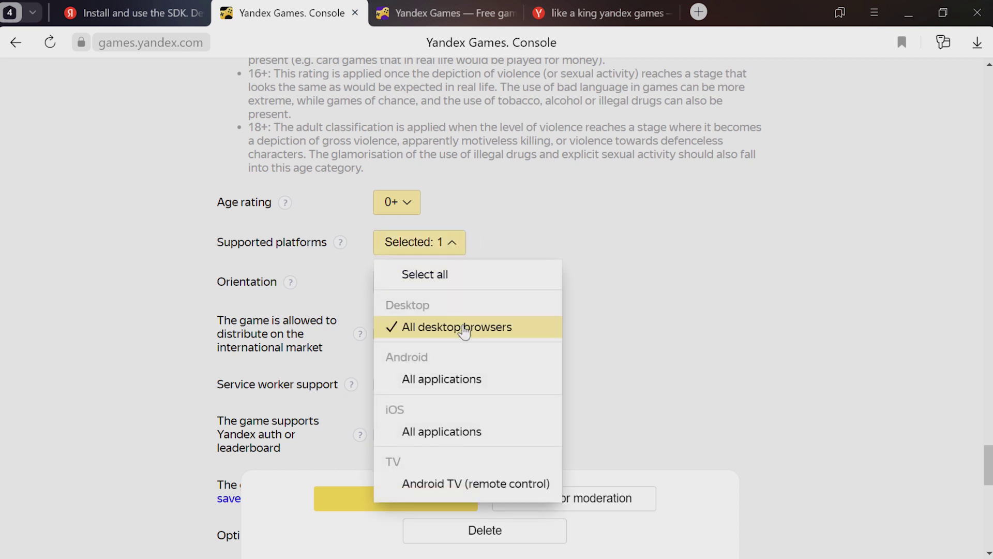
pyautogui.click(448, 382)
pyautogui.scroll(-1, 448, 383)
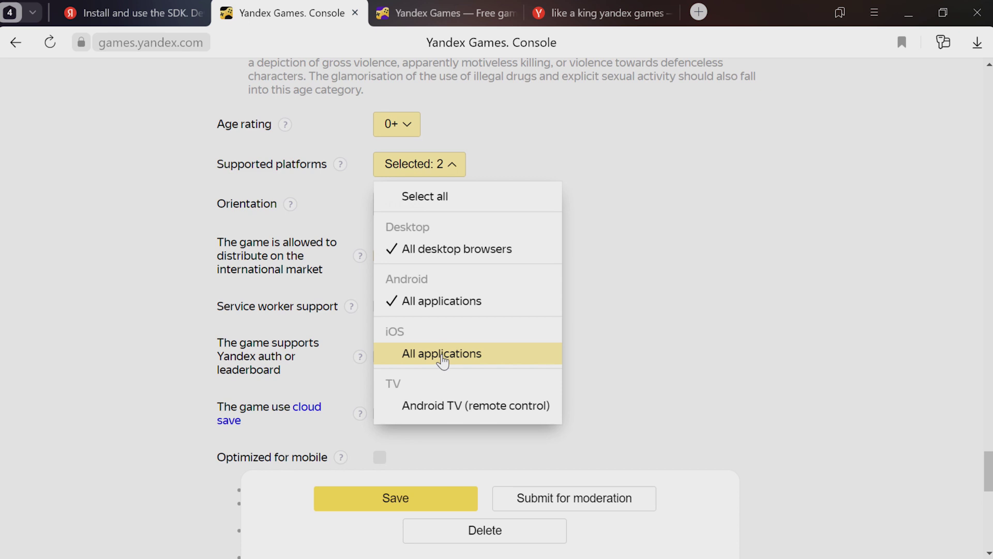
pyautogui.click(443, 357)
pyautogui.click(627, 269)
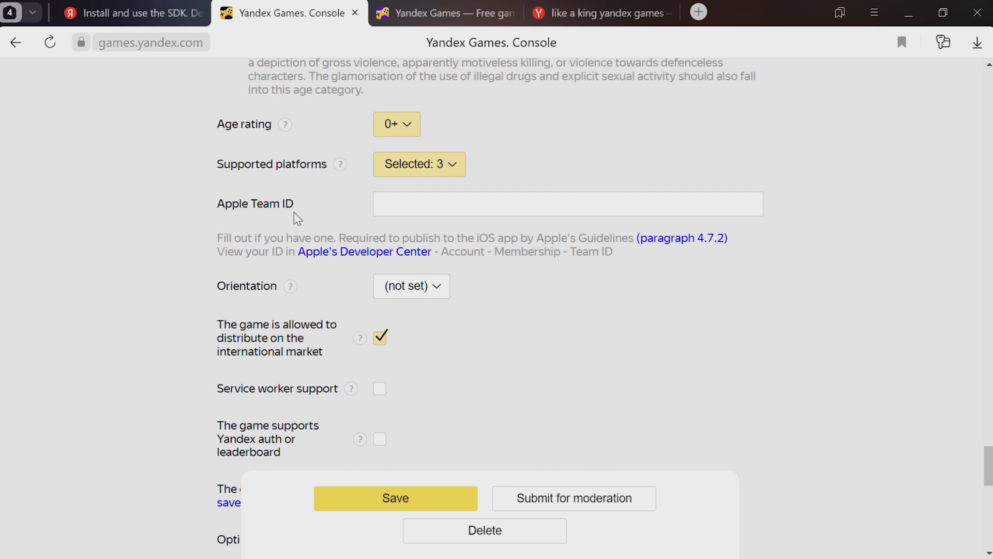
pyautogui.click(433, 177)
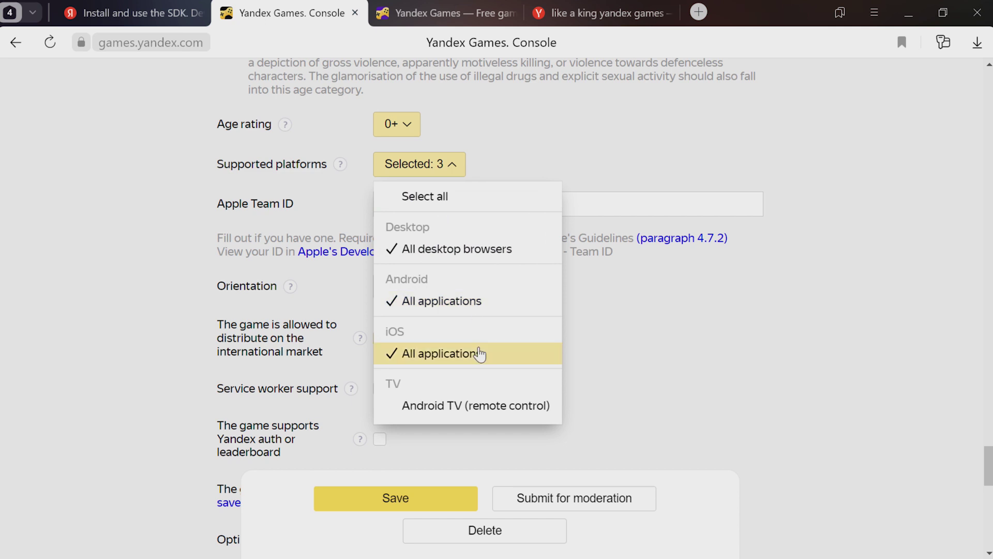
pyautogui.click(480, 355)
pyautogui.click(632, 187)
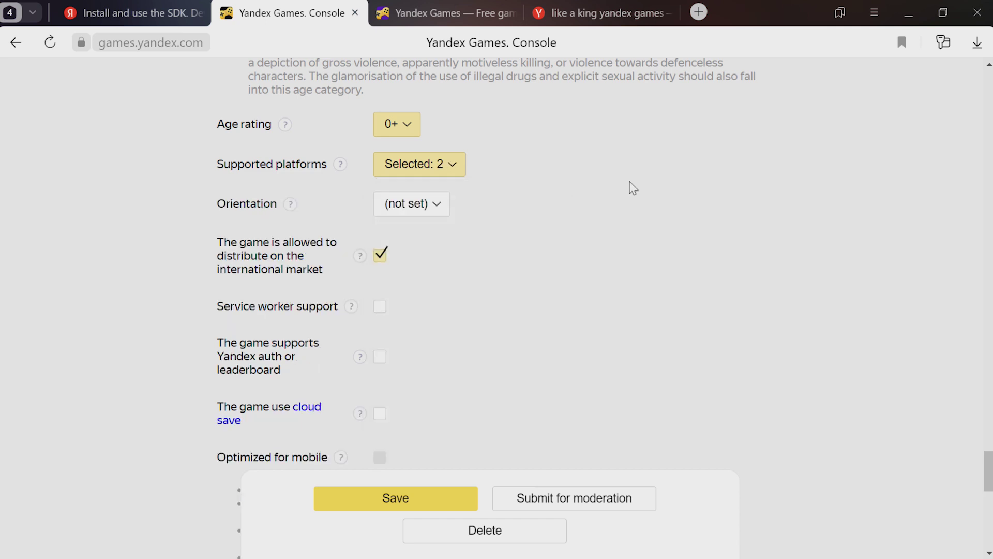
# Step: Pick Landscape in the Orientation dropdown
pyautogui.click(438, 209)
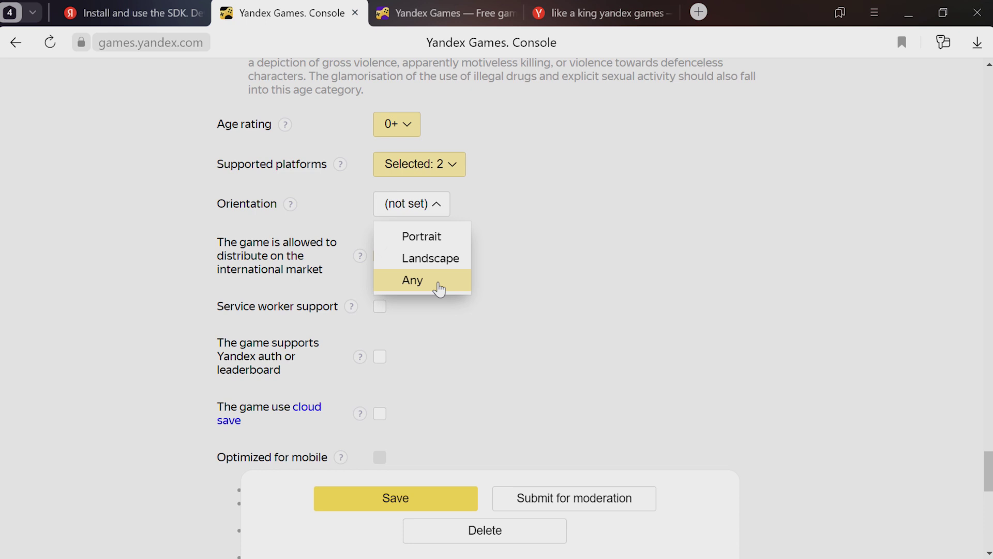
pyautogui.click(439, 261)
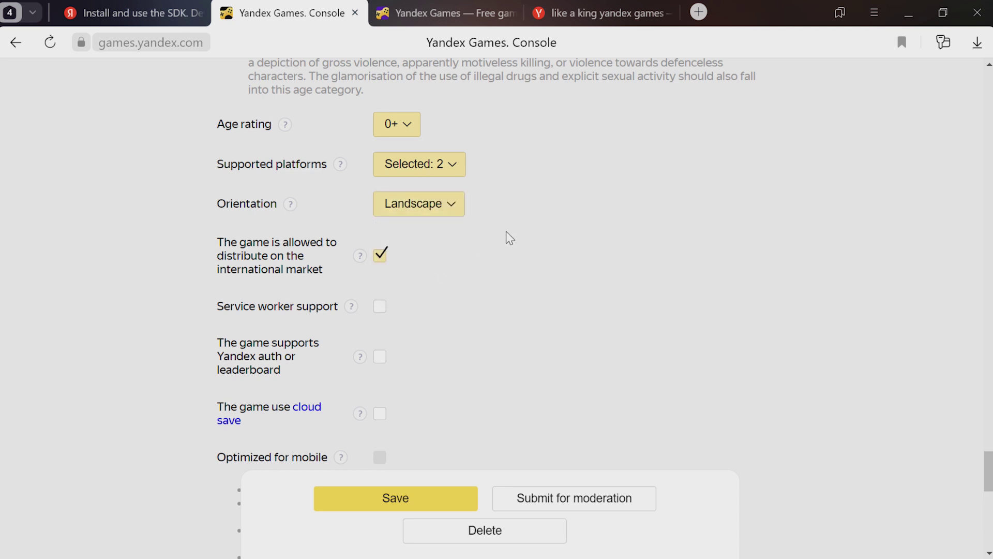
pyautogui.scroll(-3, 524, 248)
pyautogui.scroll(1, 522, 248)
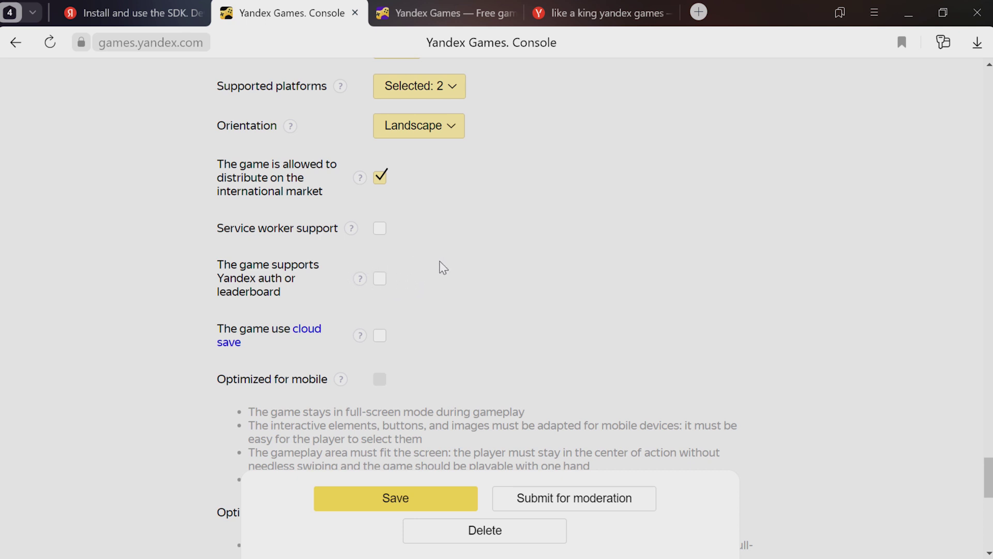
# Step: Save the draft with the new age rating, platform and orientation settings
pyautogui.scroll(-1, 443, 267)
pyautogui.scroll(-1, 444, 267)
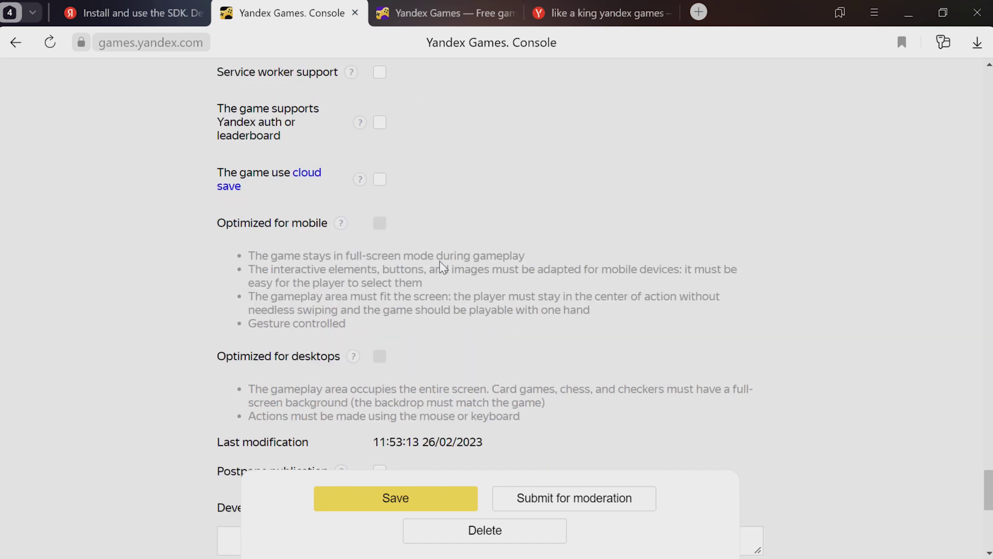
pyautogui.scroll(-1, 443, 268)
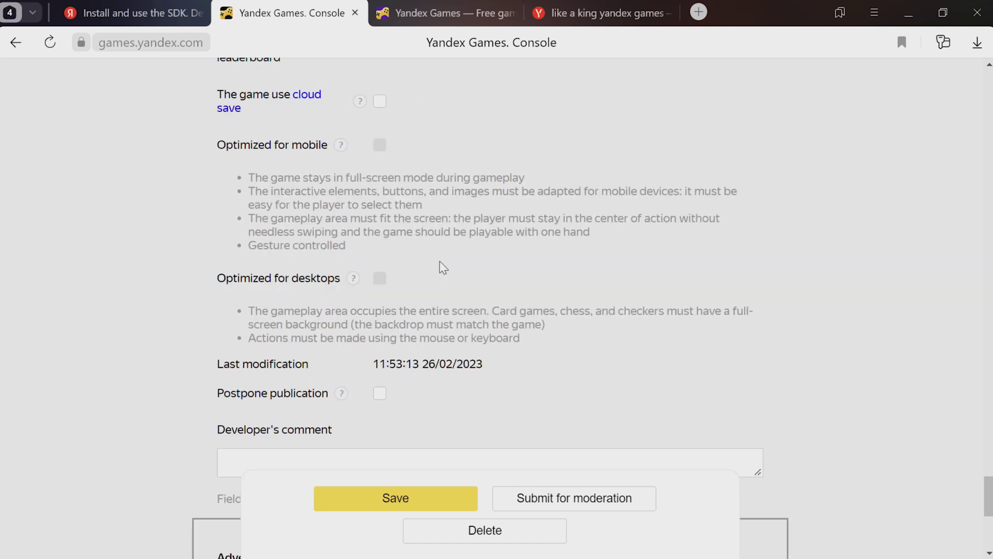
pyautogui.scroll(-1, 443, 268)
pyautogui.scroll(-1, 443, 267)
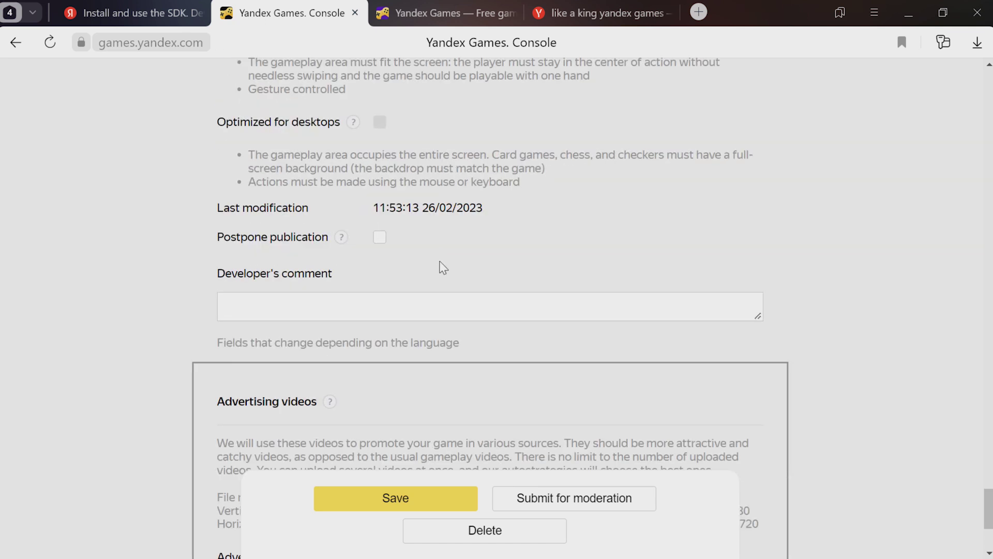
pyautogui.scroll(-1, 443, 267)
pyautogui.scroll(-1, 443, 268)
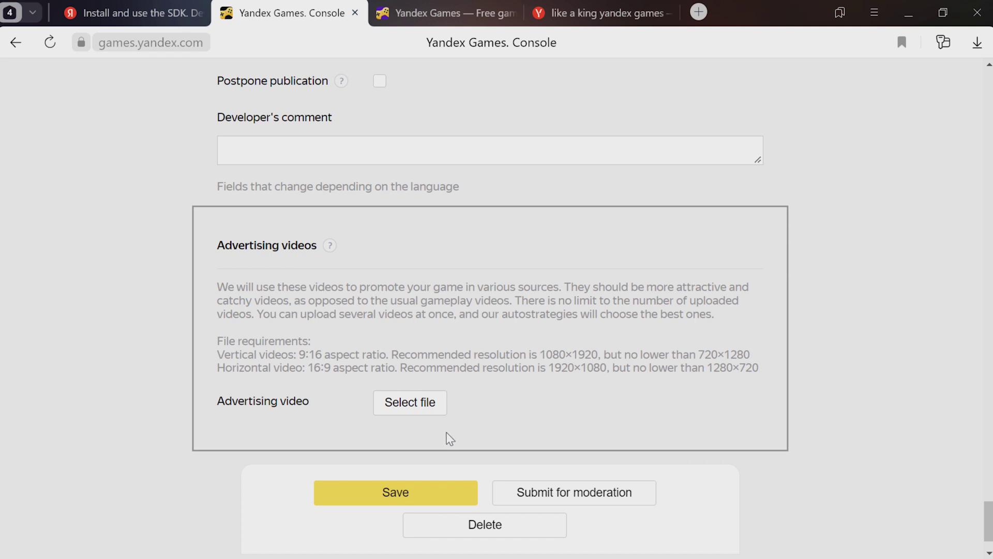
pyautogui.click(355, 495)
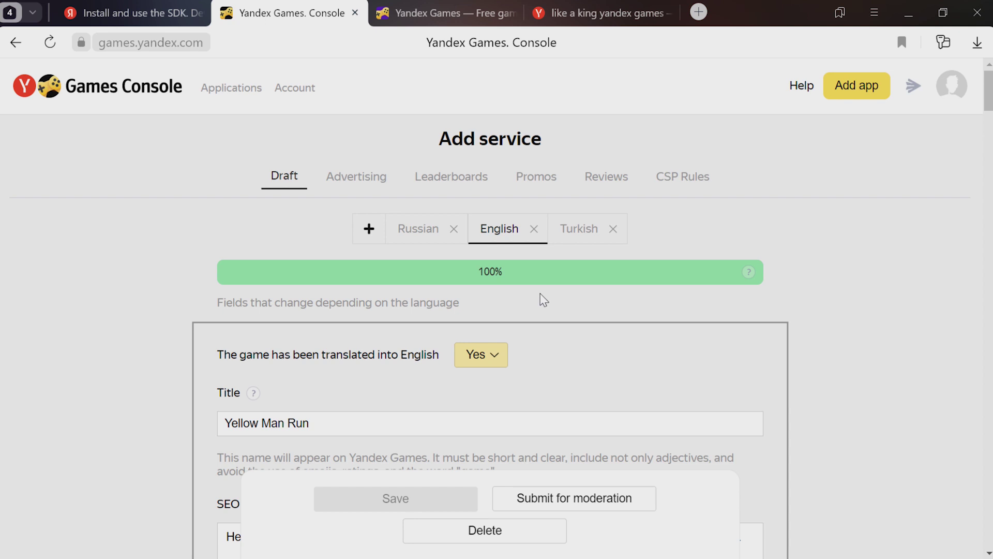
# Step: Switch the draft to its Russian tab and review the 53%-complete Russian fields
pyautogui.click(424, 233)
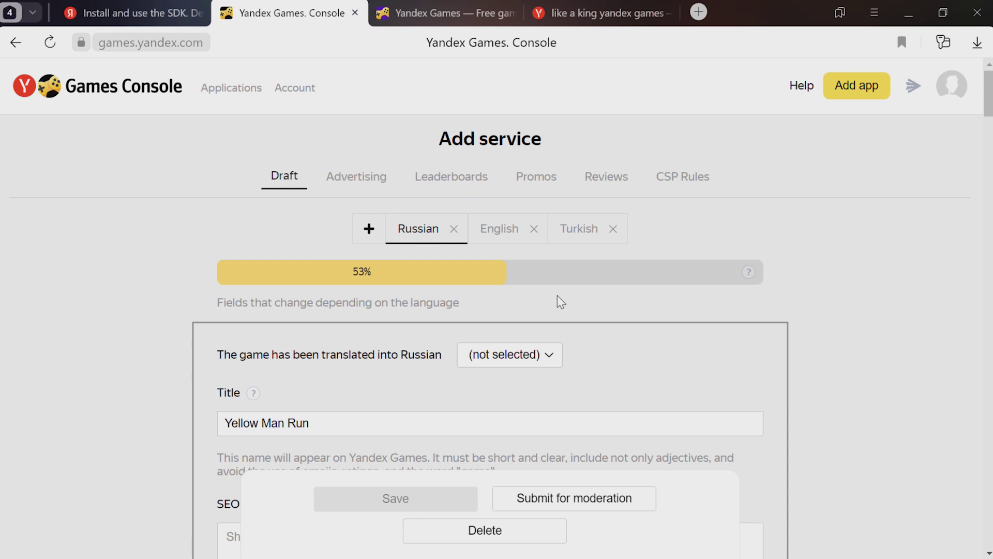
pyautogui.scroll(-5, 557, 296)
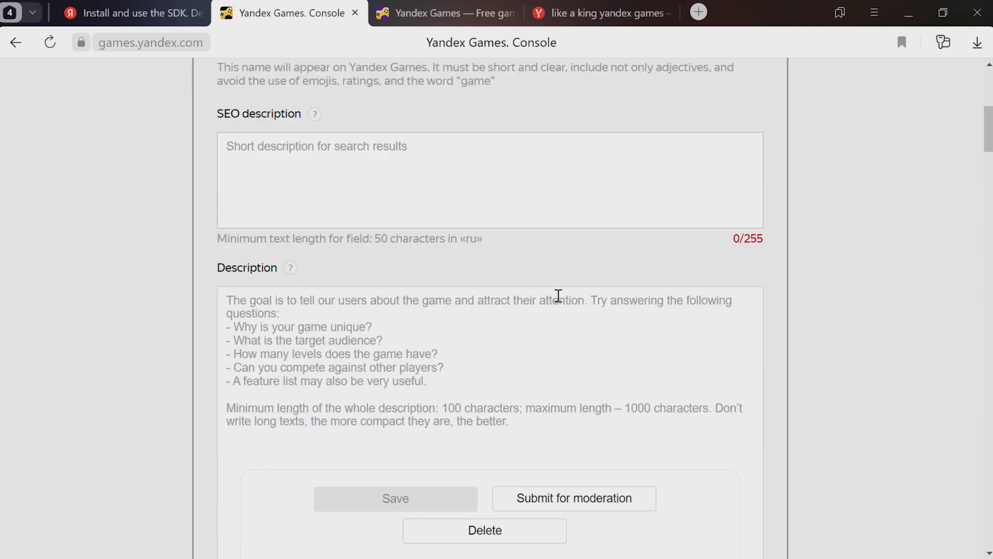
pyautogui.scroll(-8, 559, 295)
pyautogui.scroll(-3, 673, 296)
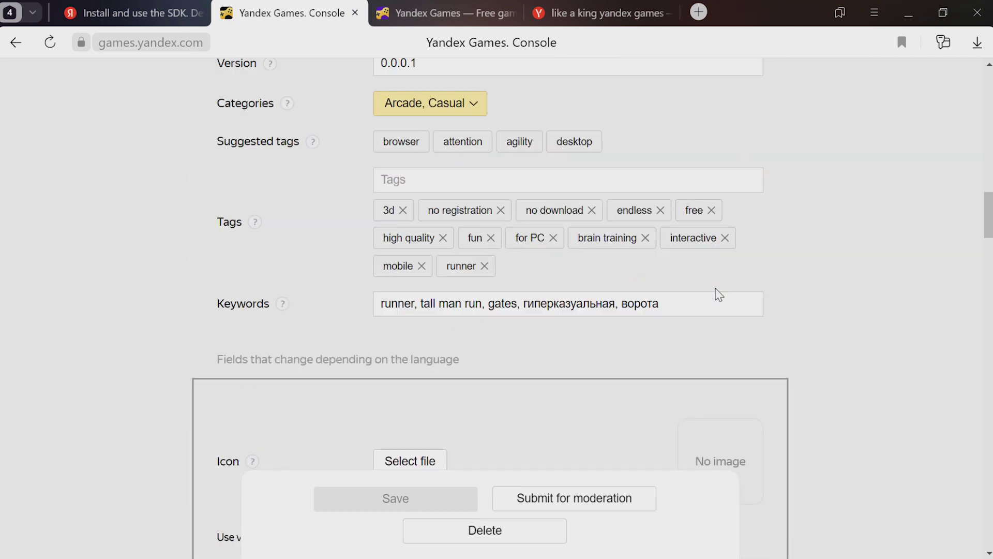
# Step: Replace the Russian title 'Yellow Man Run' with the Russian game title from the notes
pyautogui.scroll(10, 718, 293)
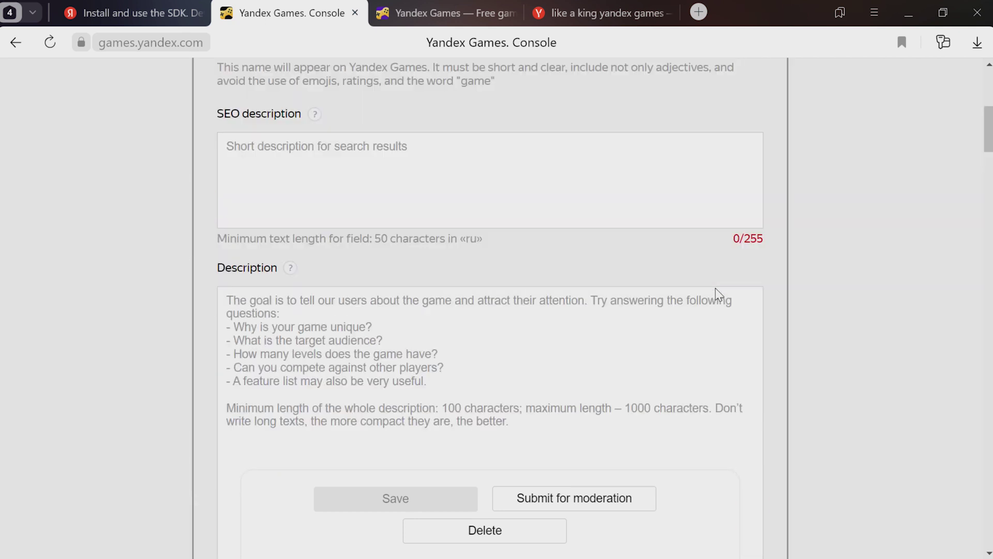
pyautogui.scroll(3, 716, 288)
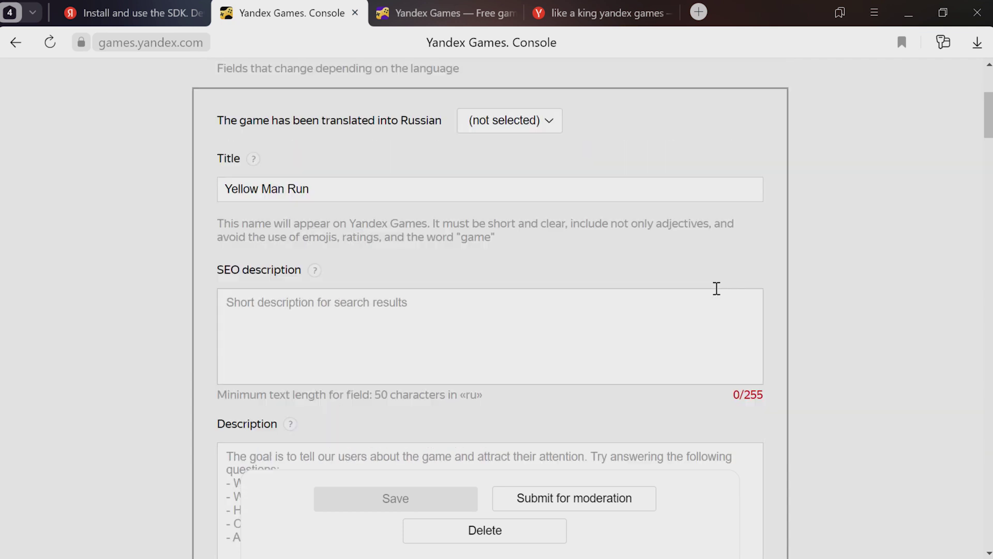
pyautogui.hotkey('alt', 'Tab')
pyautogui.scroll(5, 674, 269)
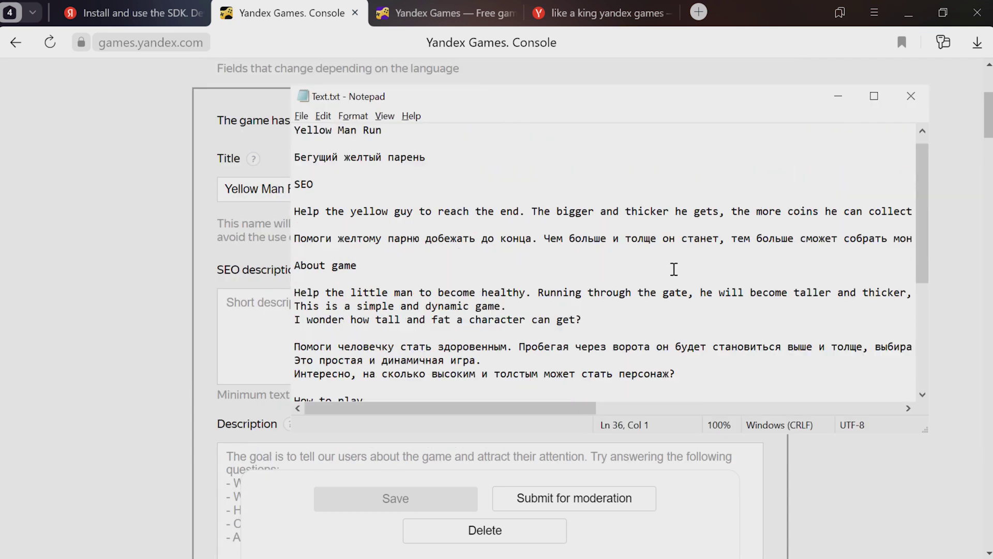
pyautogui.moveTo(448, 171); pyautogui.dragTo(288, 176)
pyautogui.hotkey('ctrl', 'c')
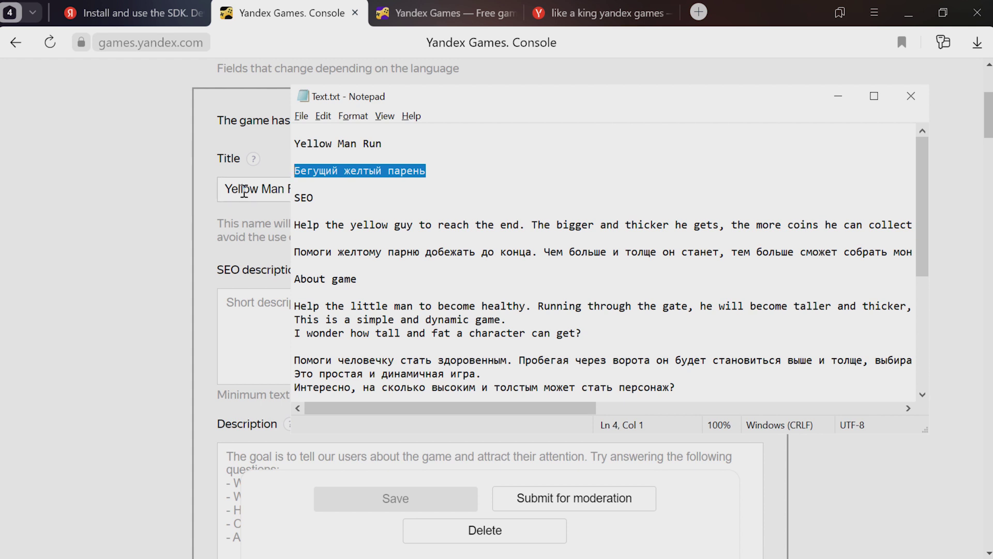
pyautogui.click(244, 191)
pyautogui.hotkey('ctrl', 'a')
pyautogui.hotkey('ctrl', 'v')
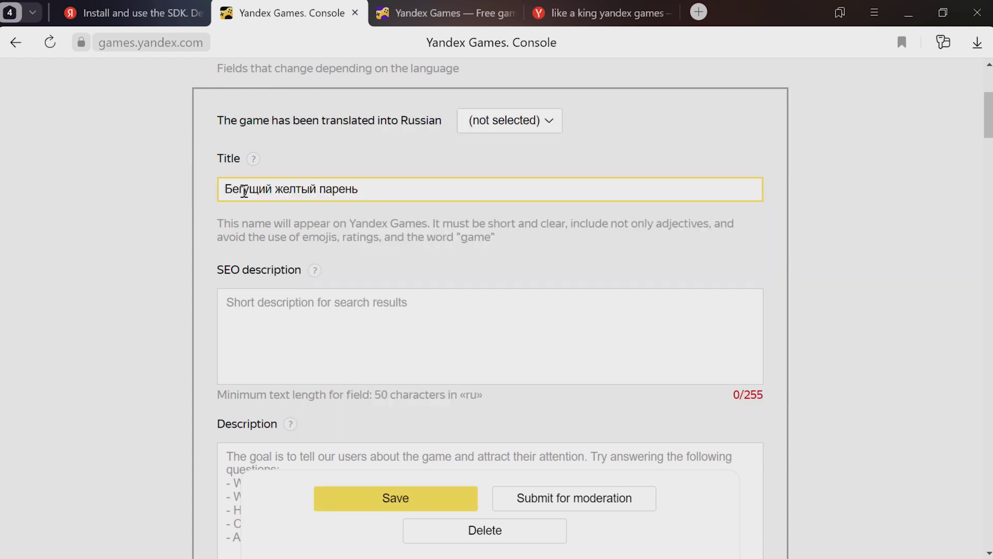
# Step: Fill the SEO description with the Russian SEO line from the notes
pyautogui.click(284, 300)
pyautogui.hotkey('alt', 'Tab')
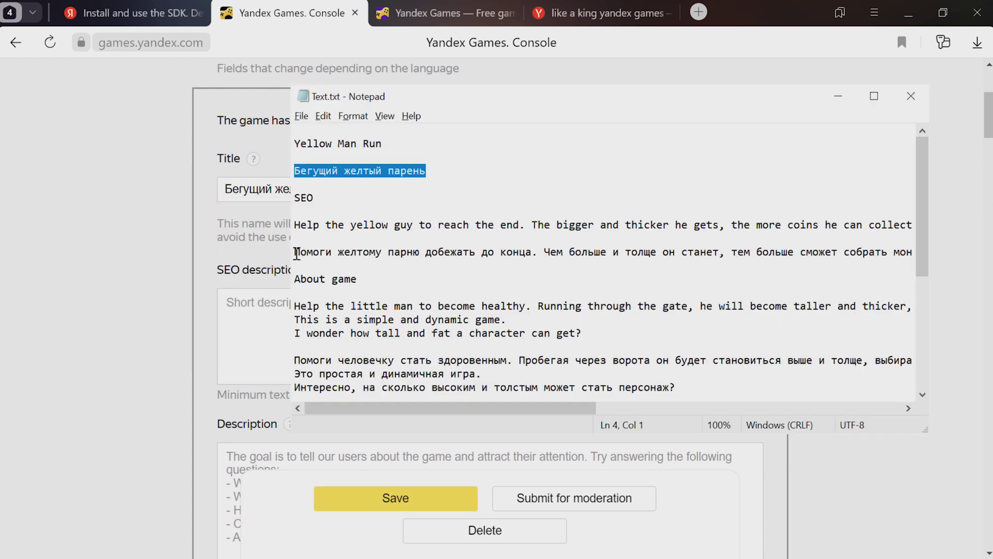
pyautogui.tripleClick(297, 253)
pyautogui.hotkey('ctrl', 'c')
pyautogui.click(250, 297)
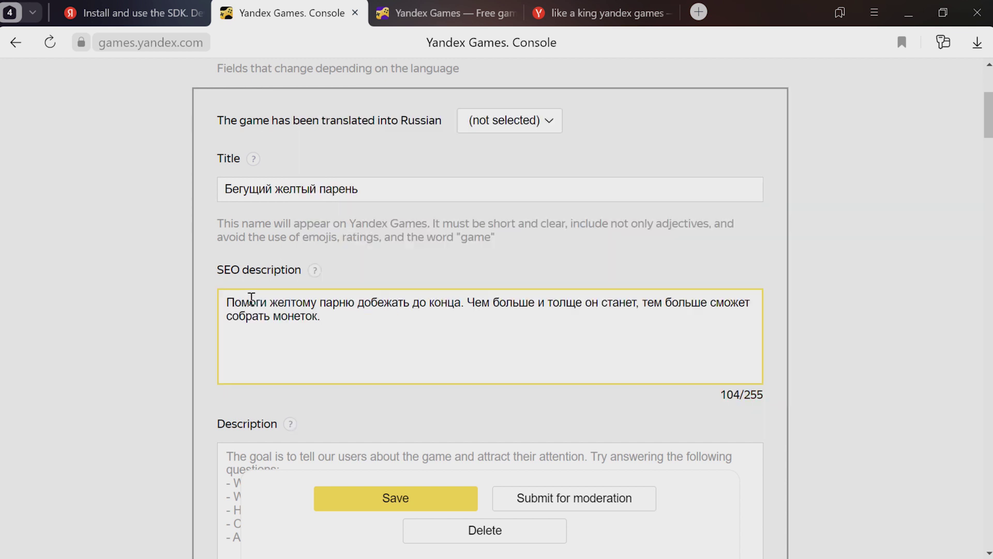
pyautogui.hotkey('ctrl', 'v')
# Step: Fill the Description field with the three Russian description lines
pyautogui.scroll(-2, 251, 297)
pyautogui.hotkey('alt', 'Tab')
pyautogui.scroll(-1, 298, 306)
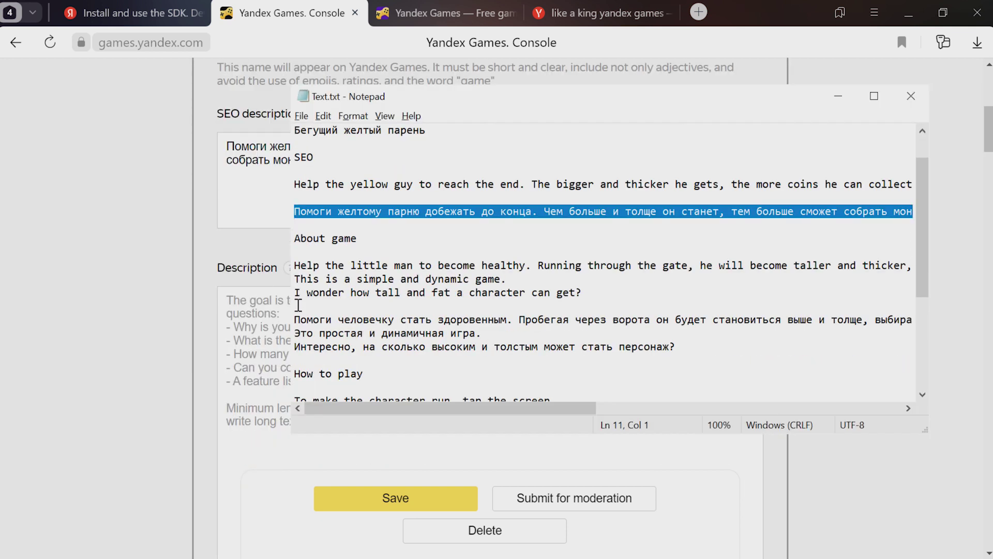
pyautogui.moveTo(296, 319); pyautogui.dragTo(702, 348)
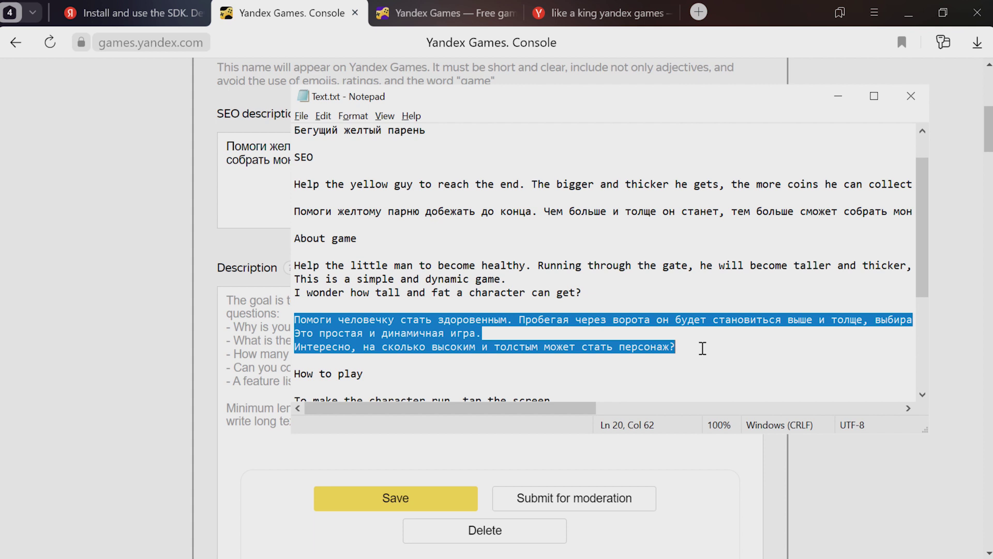
pyautogui.click(229, 311)
pyautogui.hotkey('ctrl', 'v')
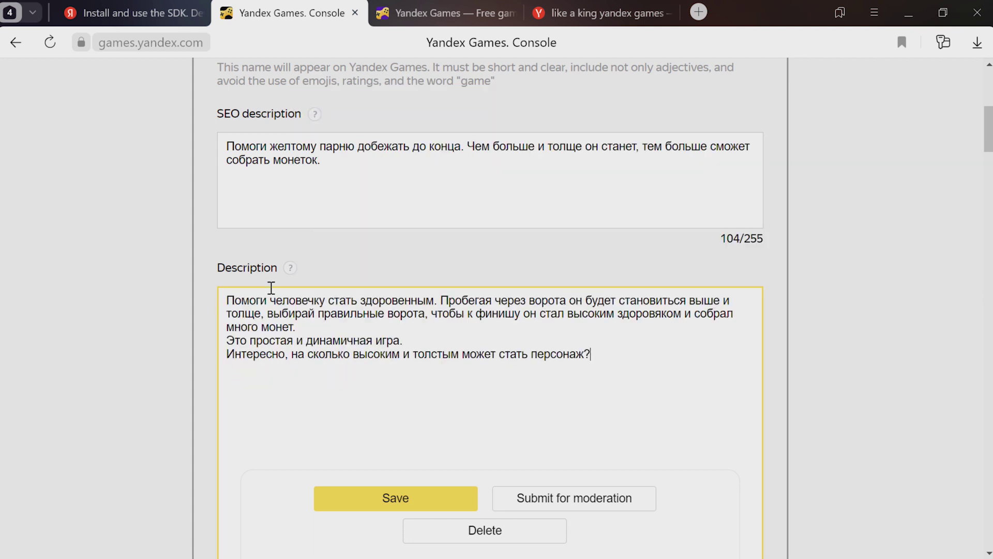
# Step: Fill How to play with the four Russian how-to-play lines
pyautogui.scroll(-5, 237, 313)
pyautogui.hotkey('alt', 'Tab')
pyautogui.scroll(-3, 497, 313)
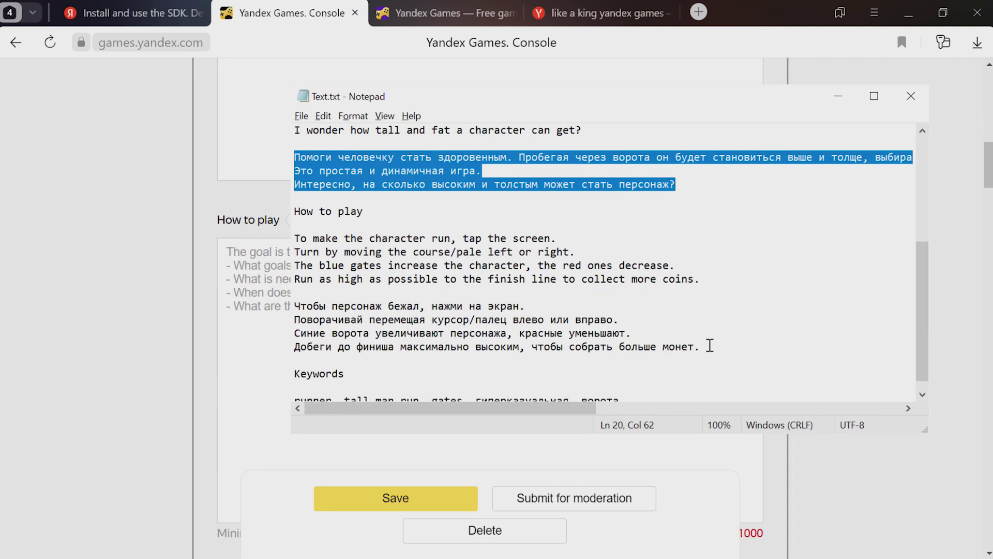
pyautogui.moveTo(706, 346); pyautogui.dragTo(287, 307)
pyautogui.hotkey('ctrl', 'c')
pyautogui.click(239, 300)
pyautogui.hotkey('ctrl', 'v')
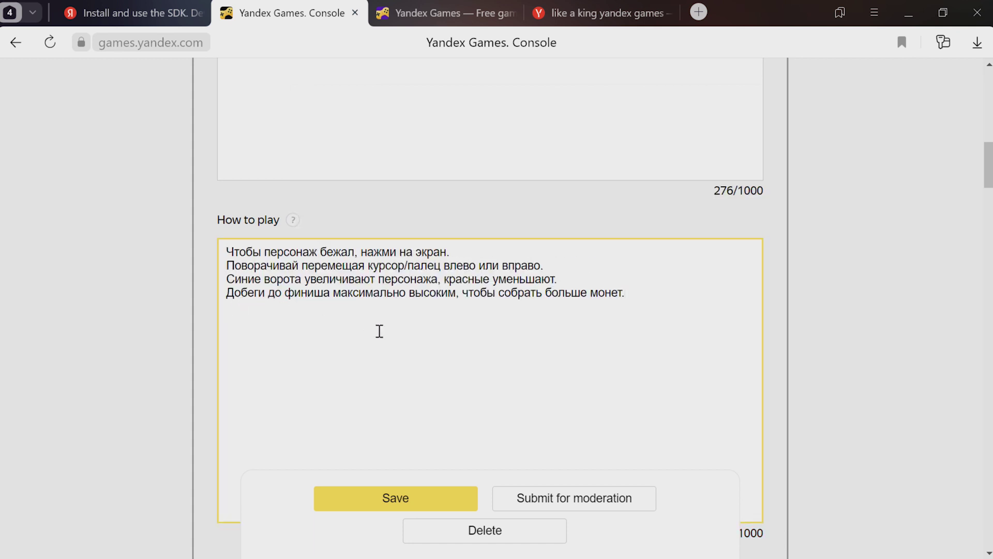
# Step: Set the Russian draft's icon to reuse the English draft's icon
pyautogui.scroll(-6, 399, 327)
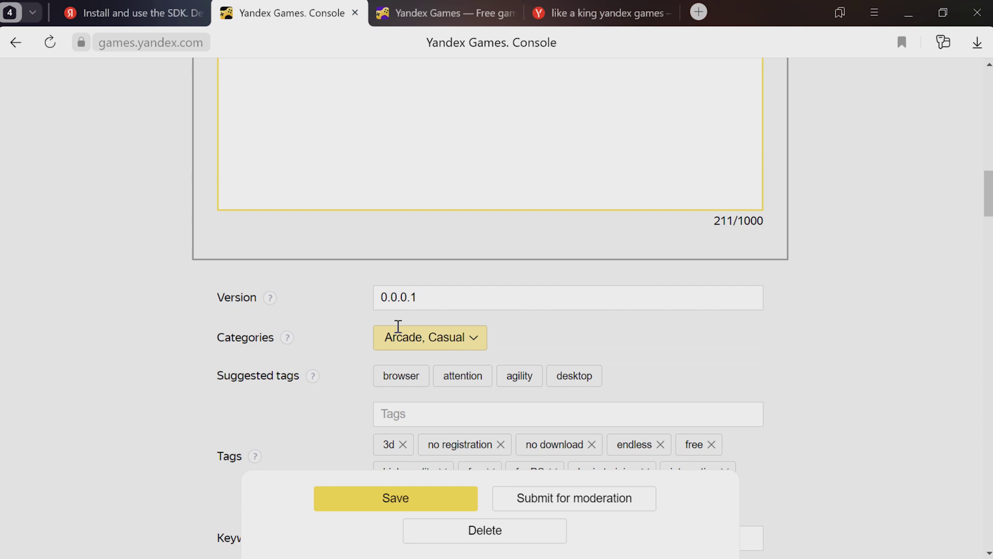
pyautogui.scroll(-5, 742, 328)
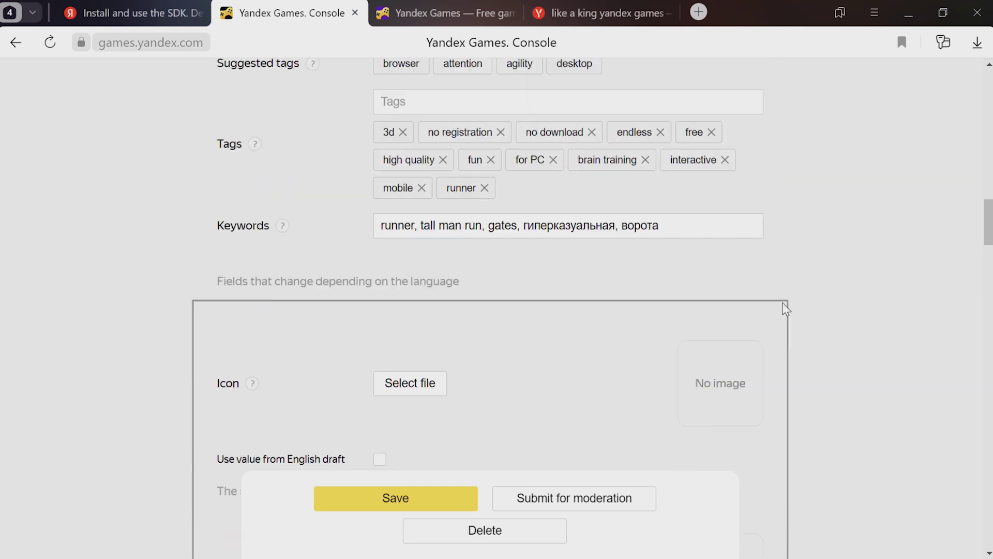
pyautogui.scroll(-1, 785, 308)
pyautogui.scroll(-1, 781, 306)
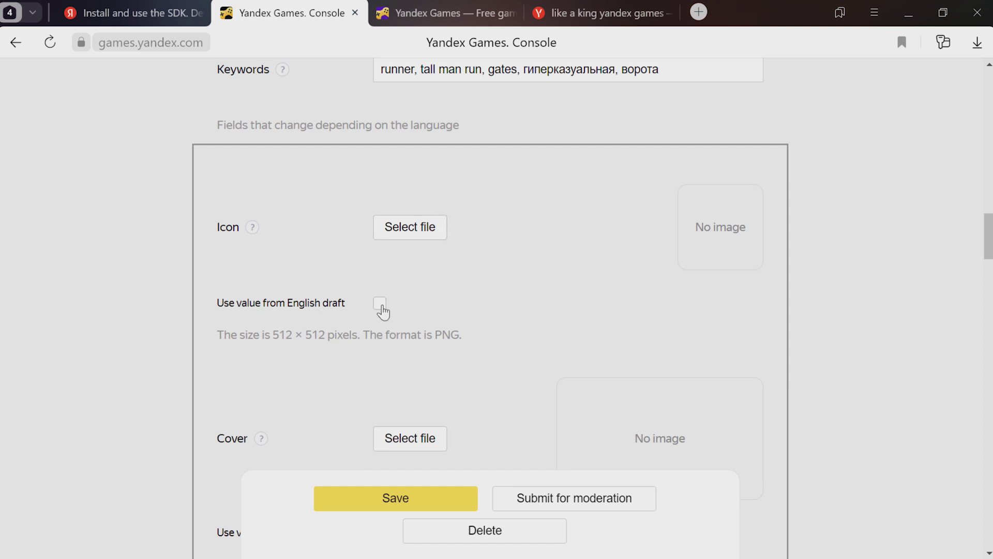
pyautogui.click(380, 305)
# Step: Stop reusing the English cover and load Cover_RU.png from the Promo folder
pyautogui.scroll(-3, 388, 306)
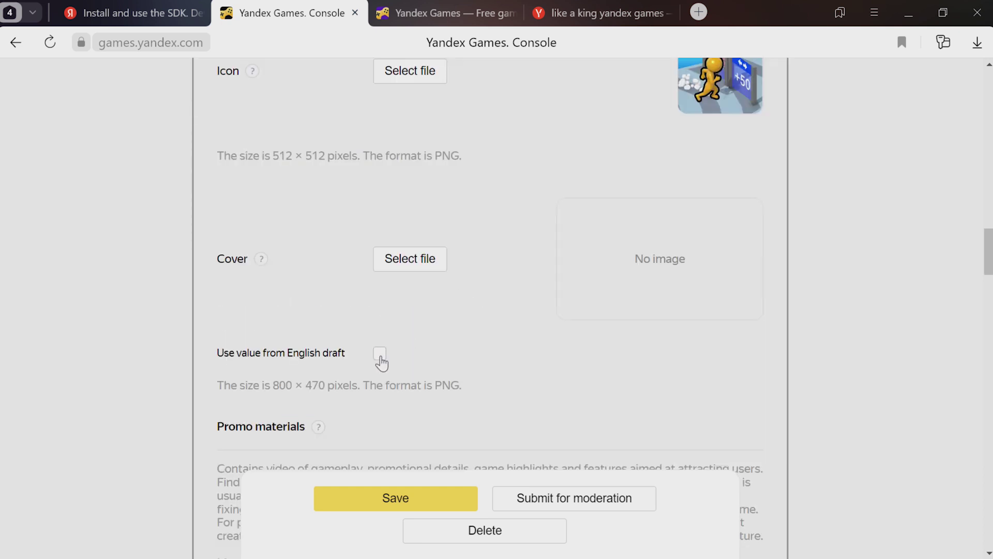
pyautogui.click(381, 353)
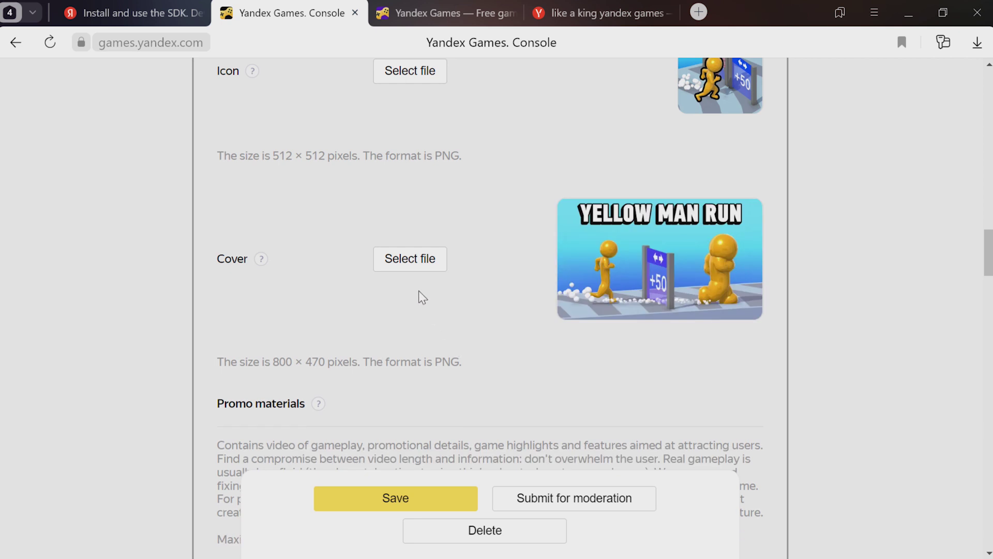
pyautogui.click(410, 258)
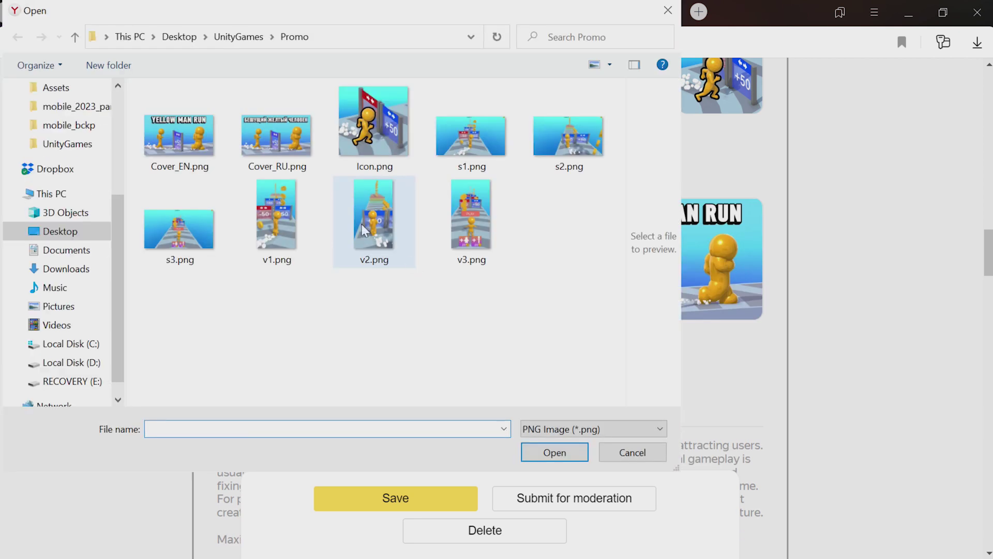
pyautogui.click(279, 155)
pyautogui.doubleClick(280, 155)
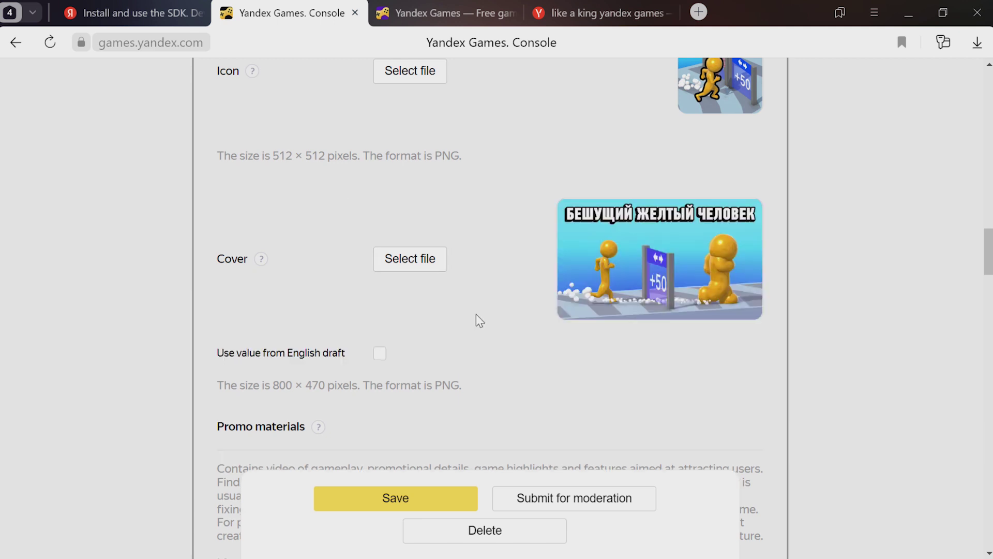
pyautogui.scroll(-3, 480, 321)
# Step: Untick 'Use value from English draft' for promo materials and save the Russian draft
pyautogui.scroll(-6, 480, 321)
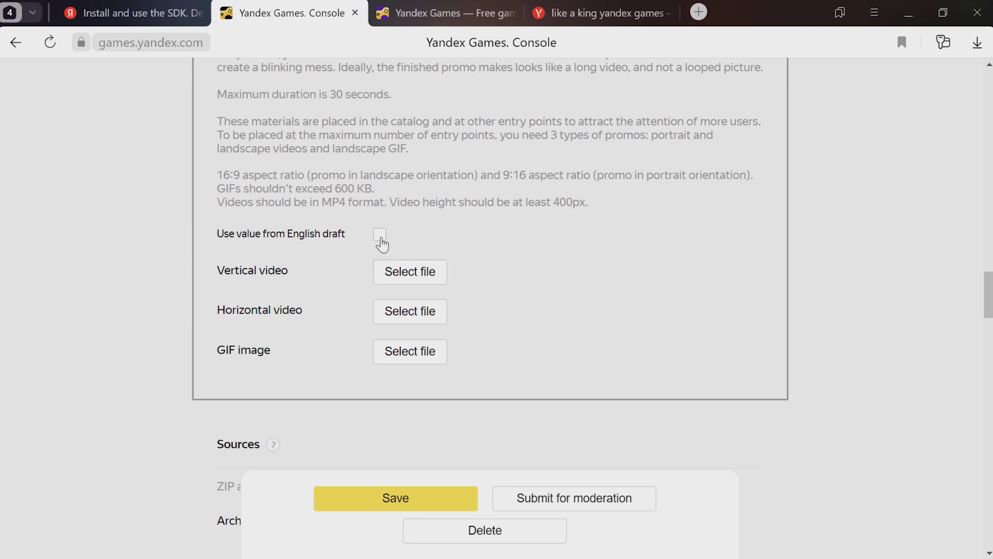
pyautogui.click(380, 238)
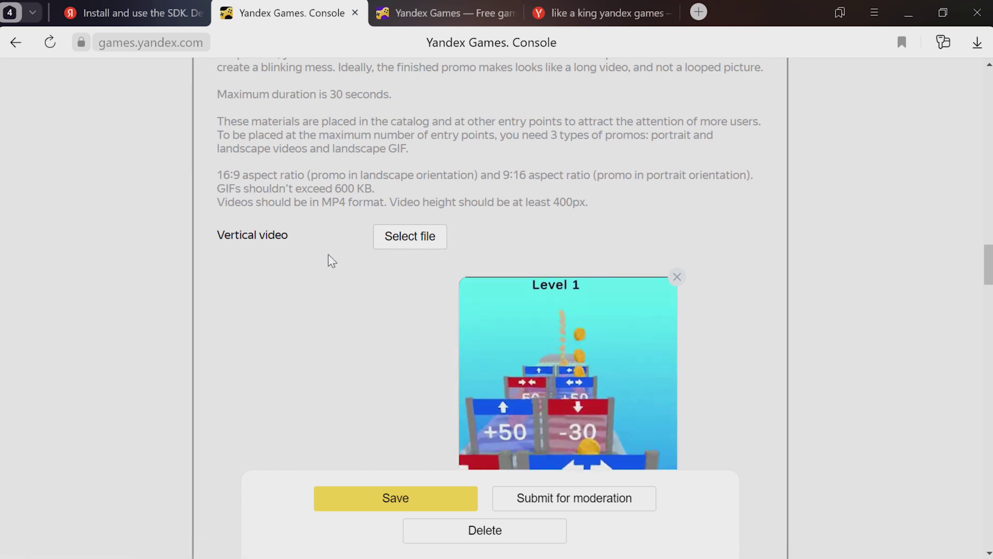
pyautogui.scroll(-15, 331, 262)
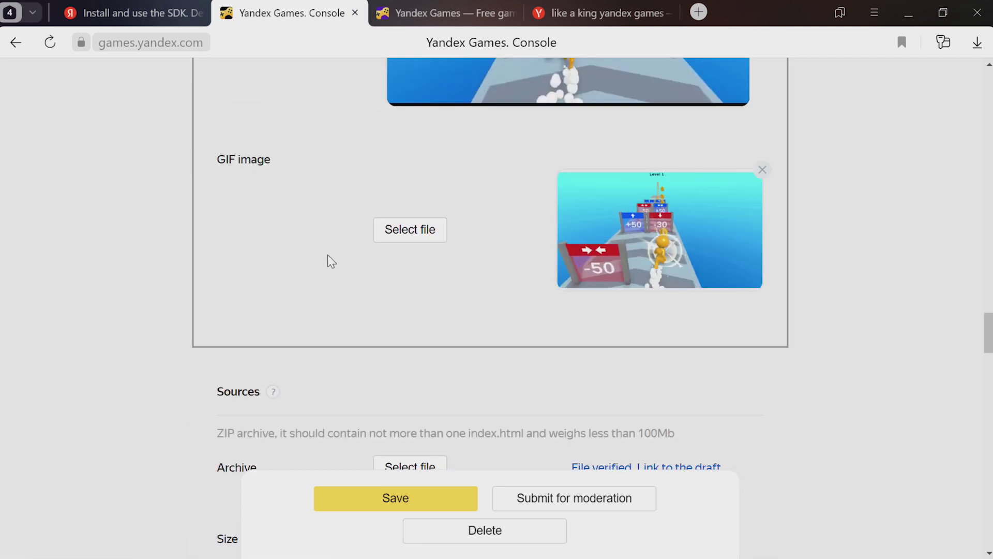
pyautogui.scroll(-18, 331, 262)
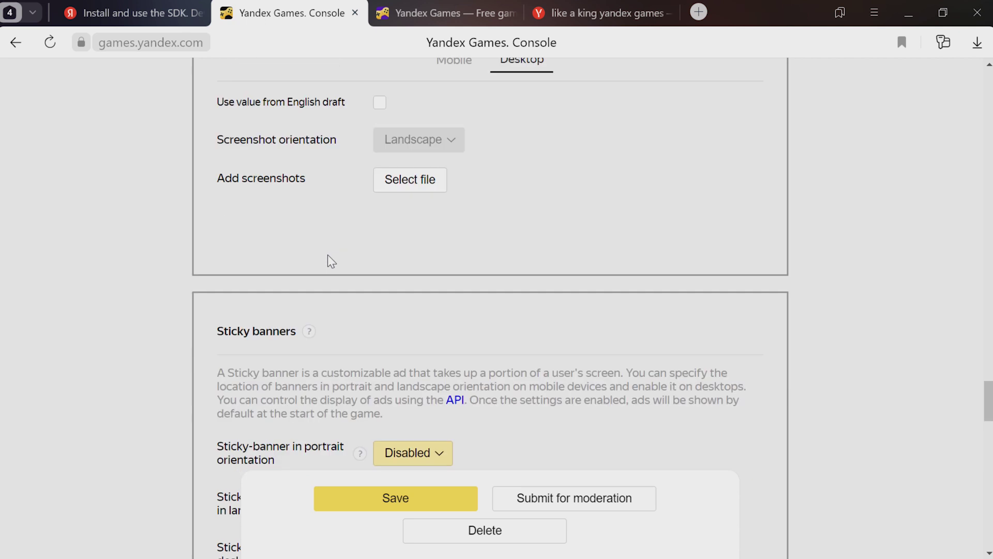
pyautogui.scroll(-10, 332, 261)
pyautogui.click(351, 497)
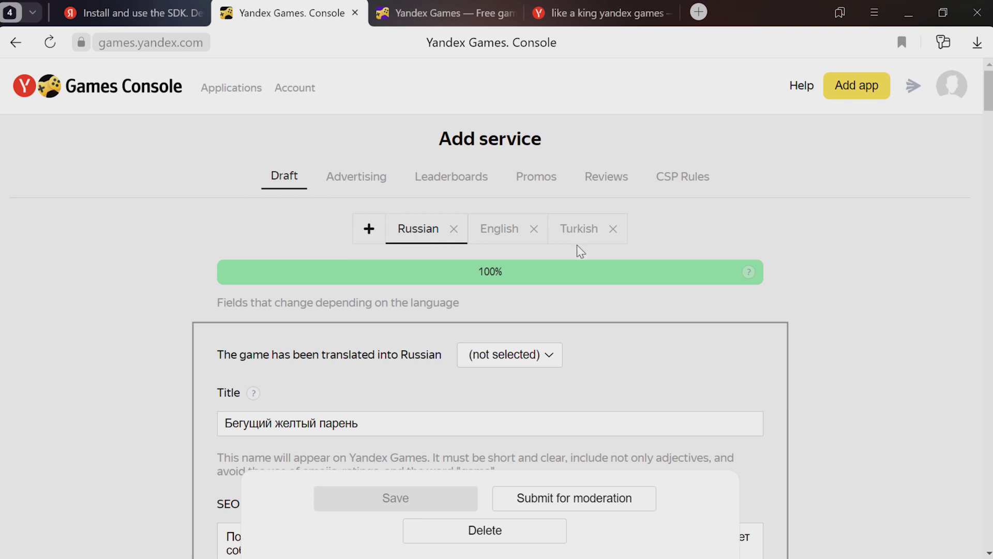
# Step: Review the saved draft and bring up the context menu on the verified draft link
pyautogui.scroll(-20, 571, 311)
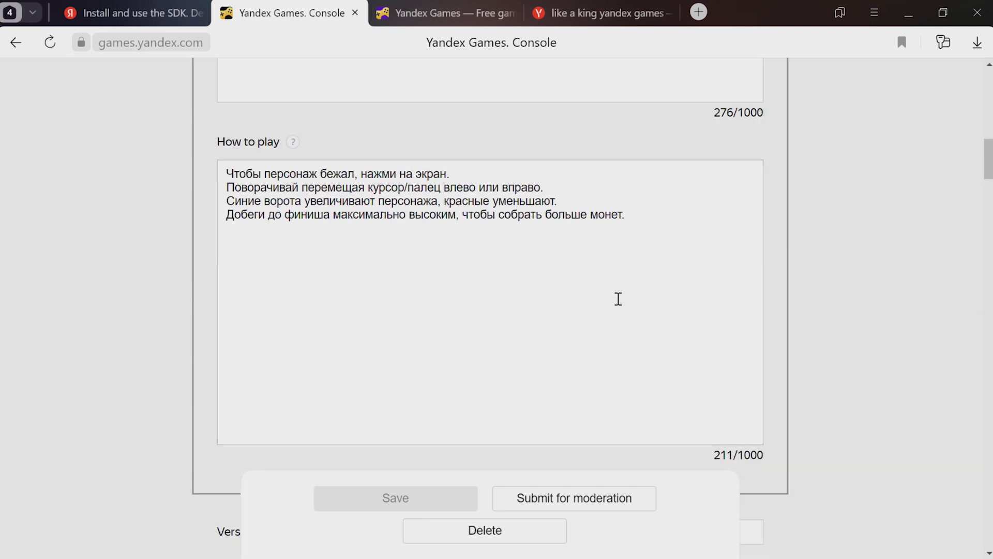
pyautogui.scroll(-20, 617, 299)
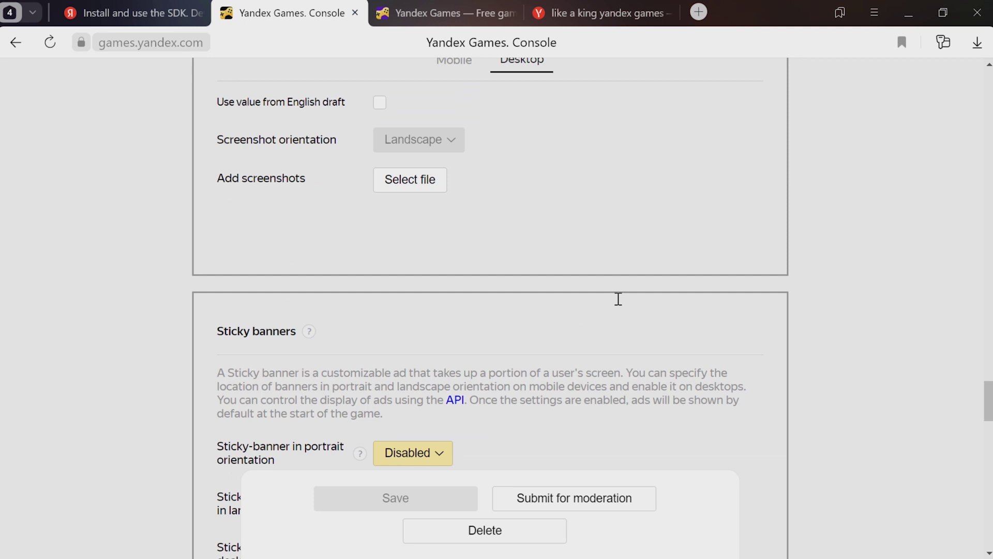
pyautogui.scroll(-20, 618, 298)
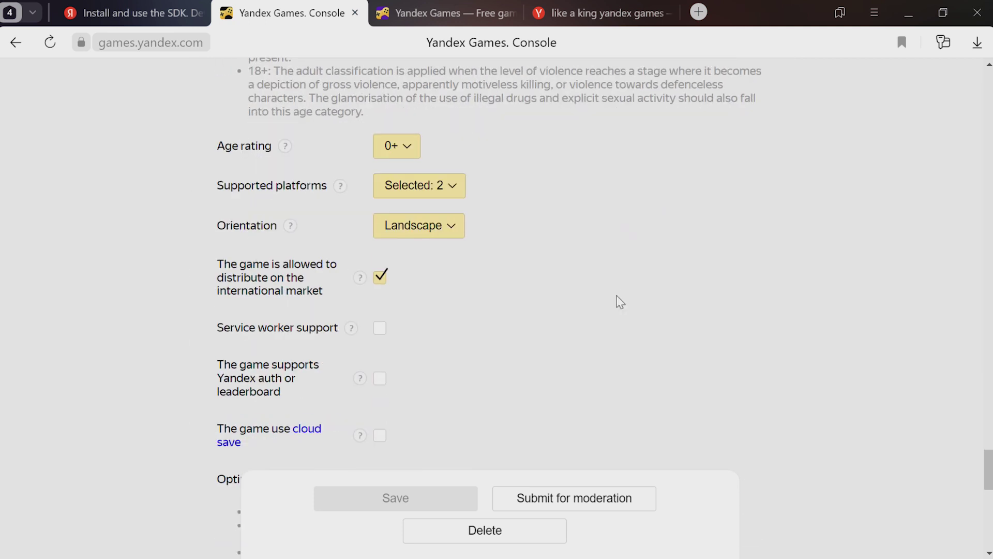
pyautogui.scroll(15, 617, 298)
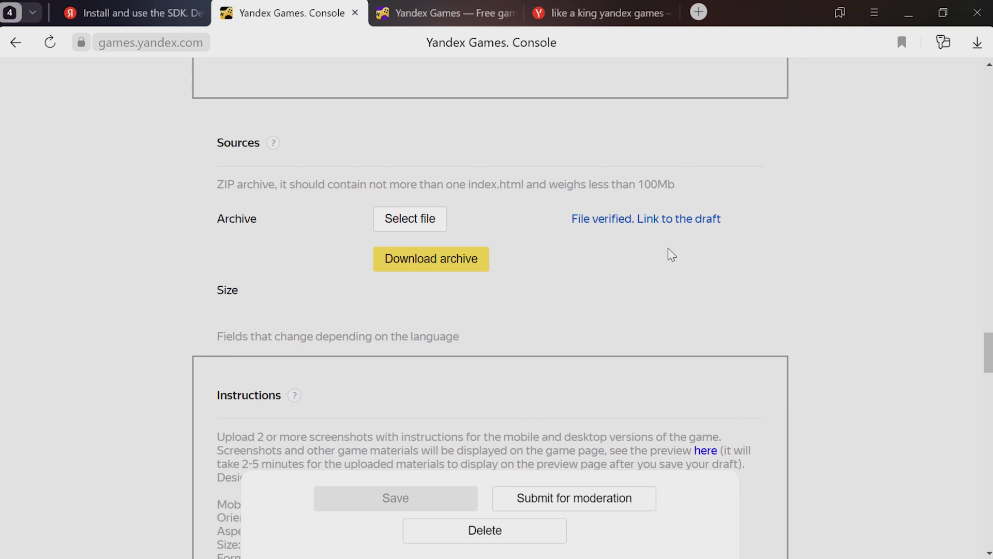
pyautogui.rightClick(666, 227)
# Step: Open the draft game in a new tab, play a Level 1 run, then close it
pyautogui.click(698, 231)
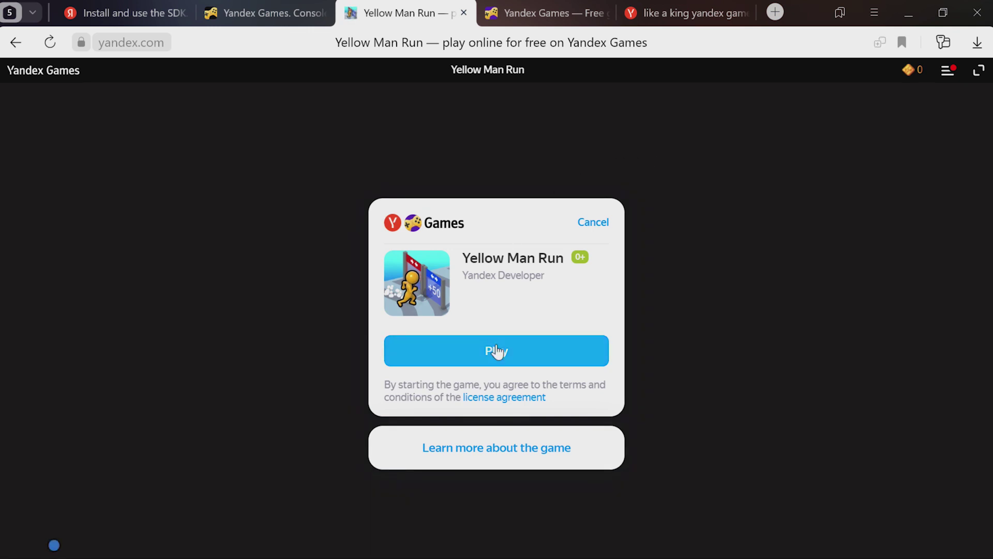
pyautogui.click(497, 351)
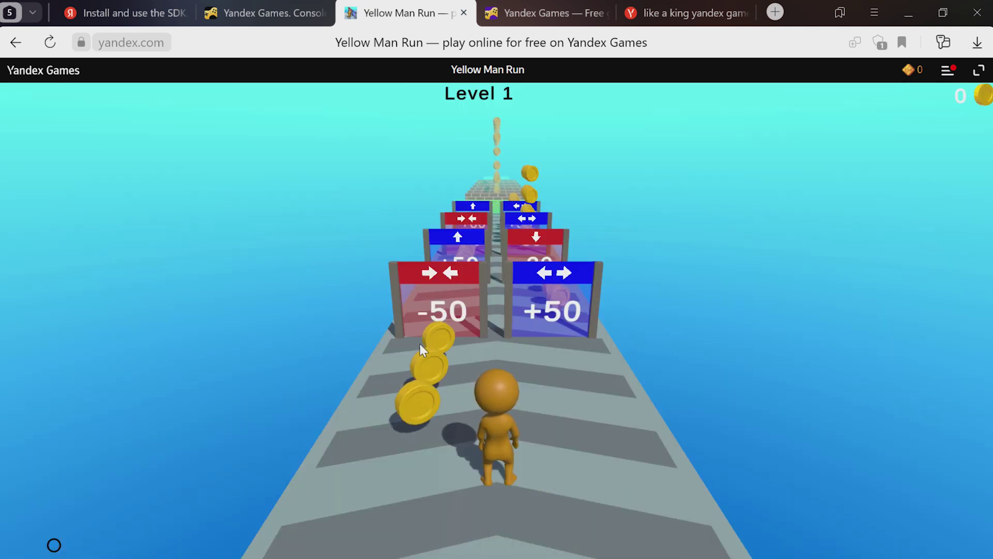
pyautogui.moveTo(420, 349)
pyautogui.mouseDown()
pyautogui.moveTo(401, 332)
pyautogui.moveTo(543, 321)
pyautogui.moveTo(517, 290)
pyautogui.moveTo(512, 258)
pyautogui.mouseUp()
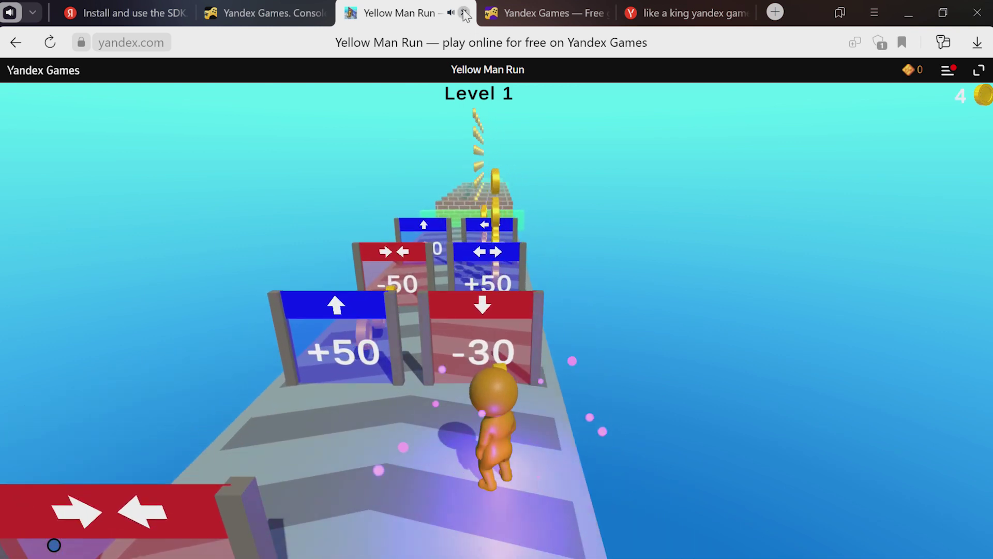
pyautogui.click(464, 13)
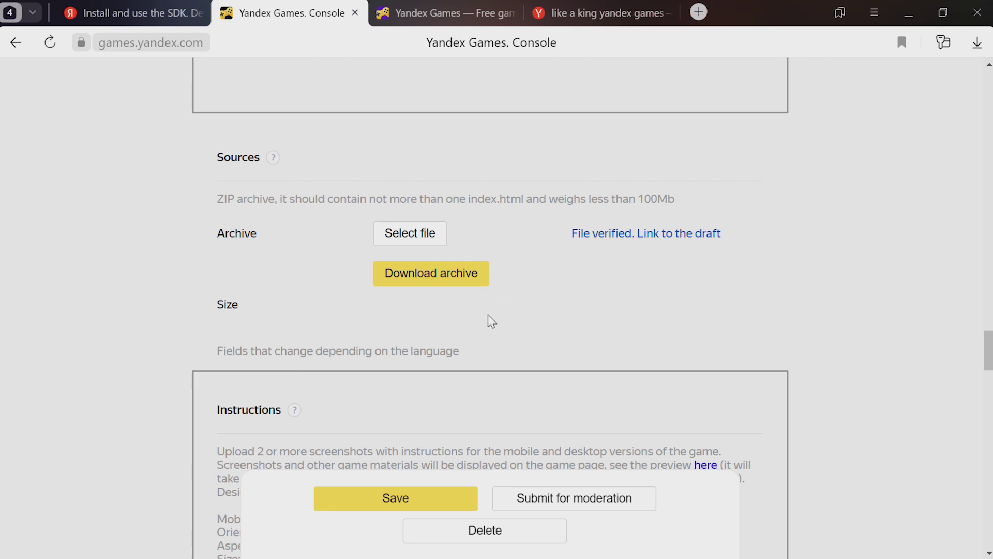
# Step: Remove the unfilled Turkish version after the Description (tr) alert, then save and resubmit for moderation
pyautogui.click(375, 500)
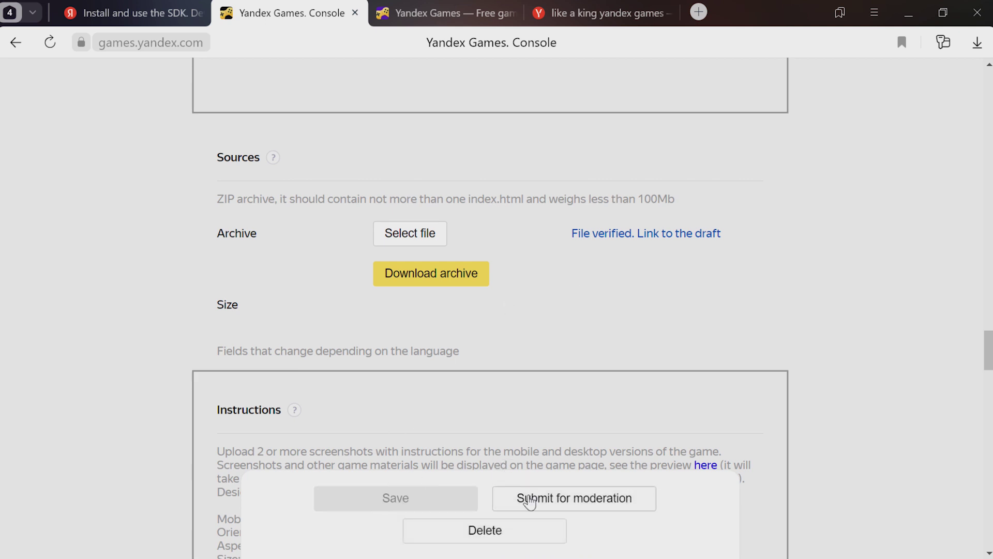
pyautogui.click(530, 500)
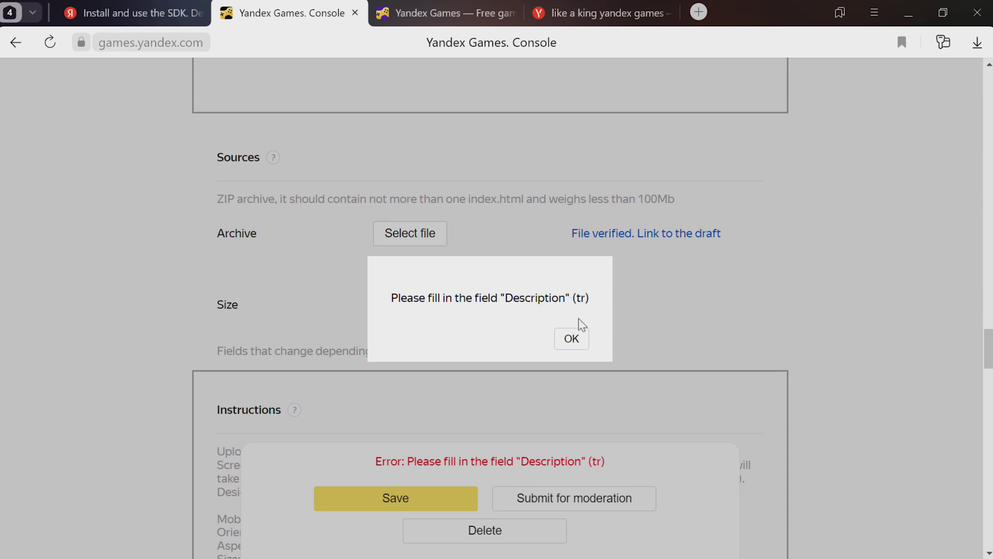
pyautogui.click(572, 339)
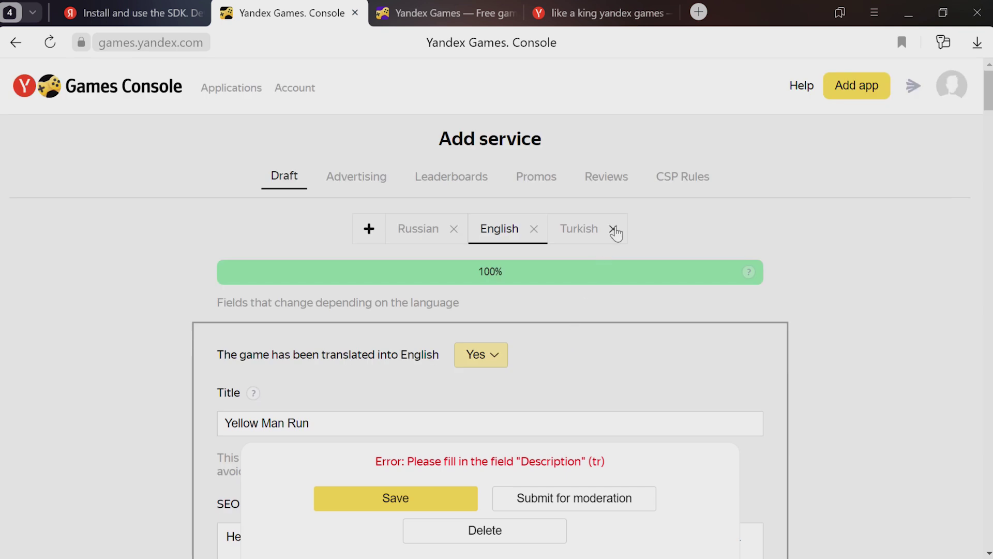
pyautogui.click(613, 229)
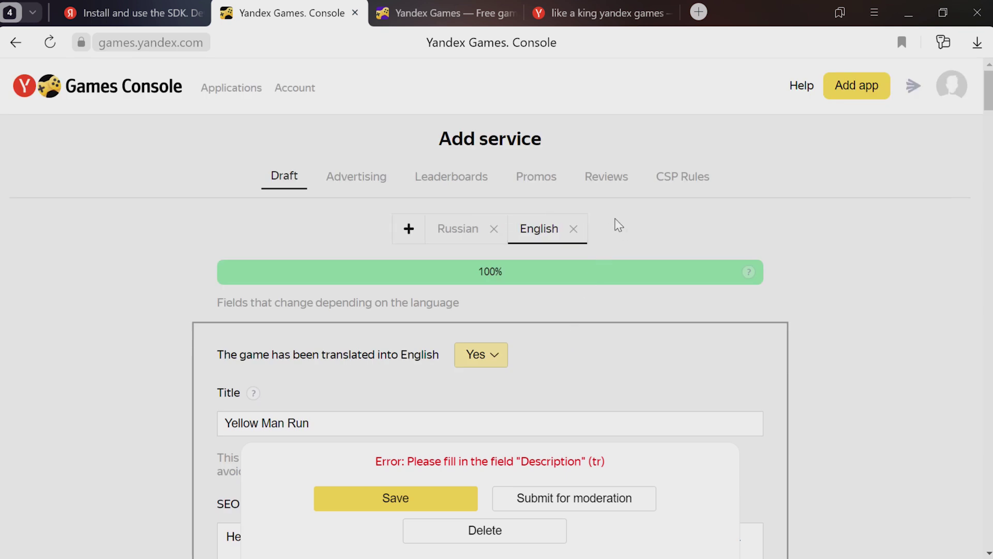
pyautogui.click(396, 496)
pyautogui.click(547, 498)
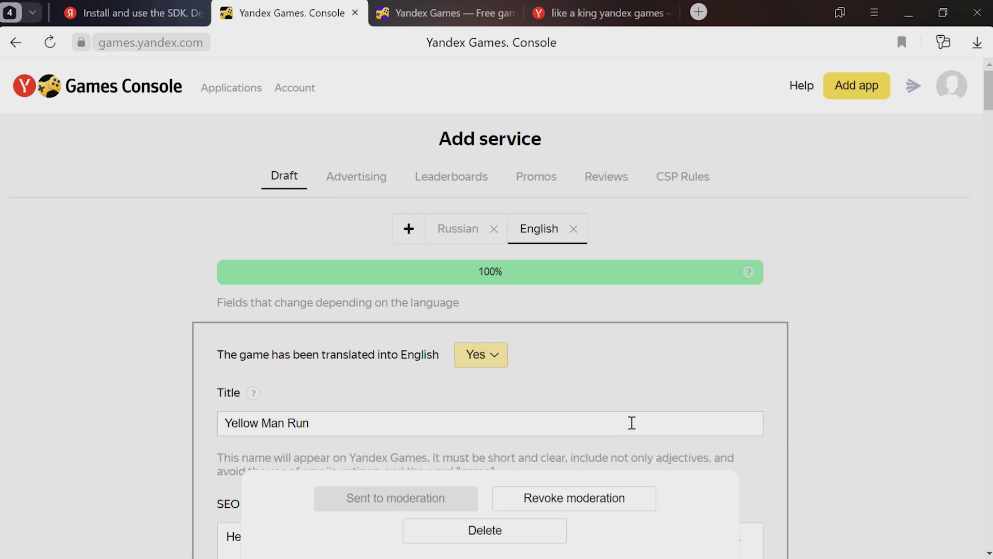
# Step: Look over the submitted draft, then go to the Applications list
pyautogui.scroll(-15, 631, 421)
pyautogui.scroll(-20, 633, 420)
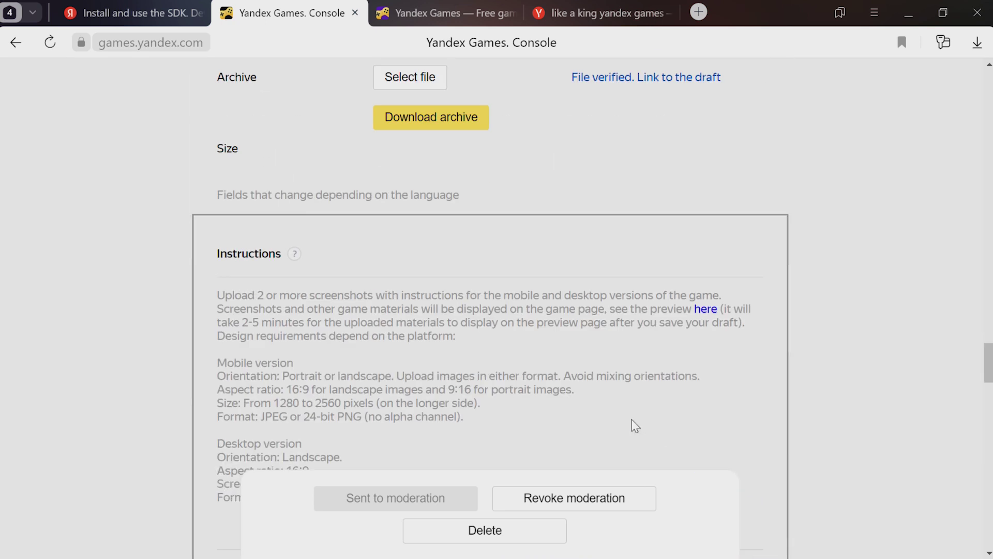
pyautogui.scroll(3, 637, 418)
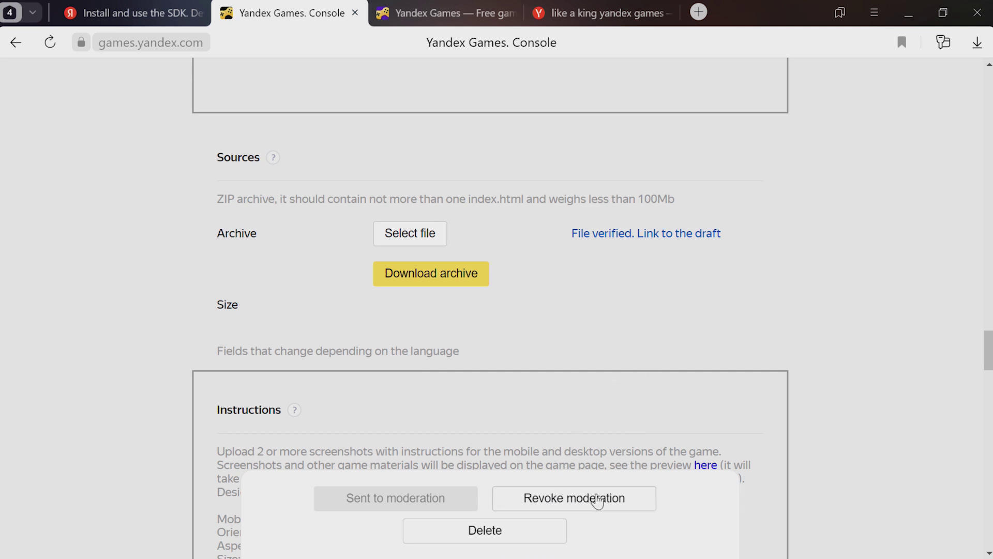
pyautogui.scroll(15, 683, 394)
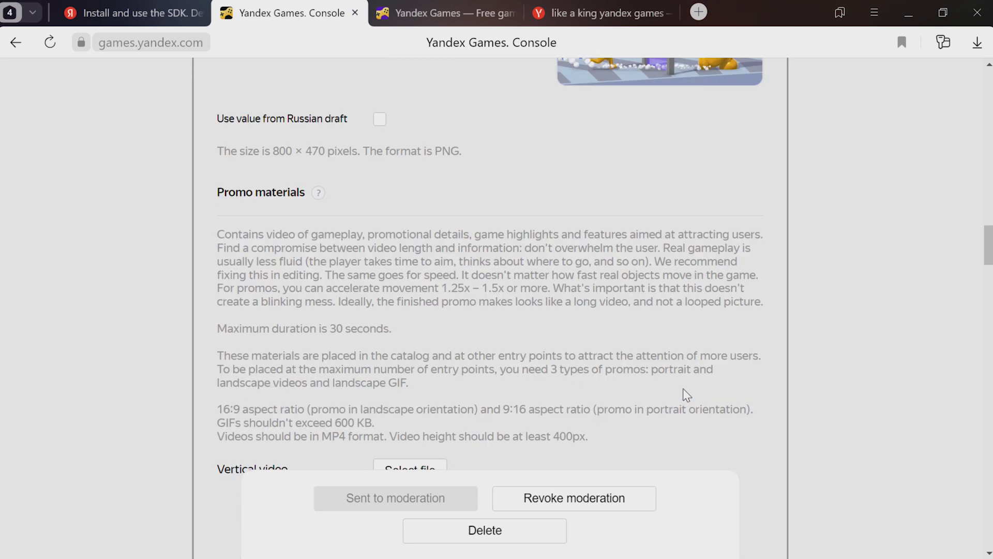
pyautogui.scroll(10, 683, 395)
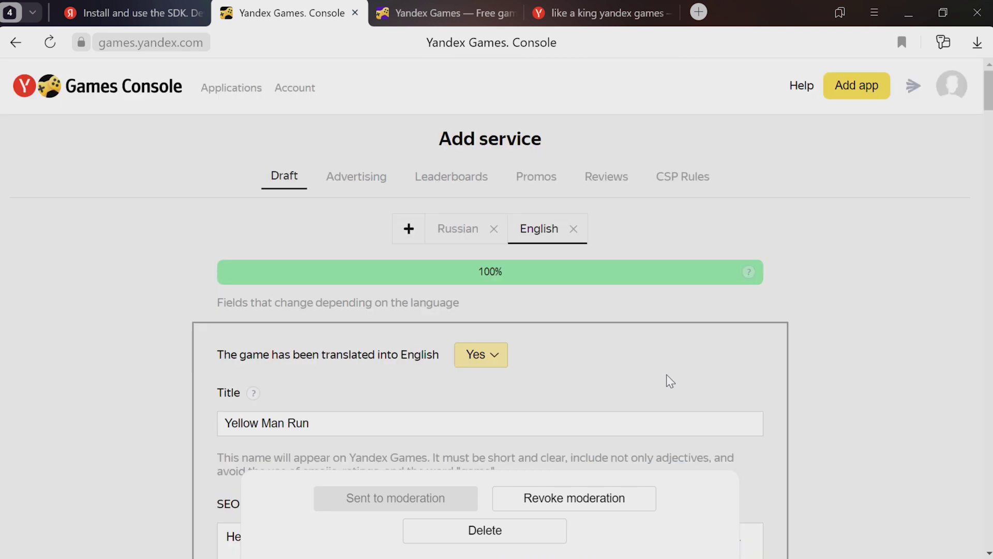
pyautogui.click(235, 96)
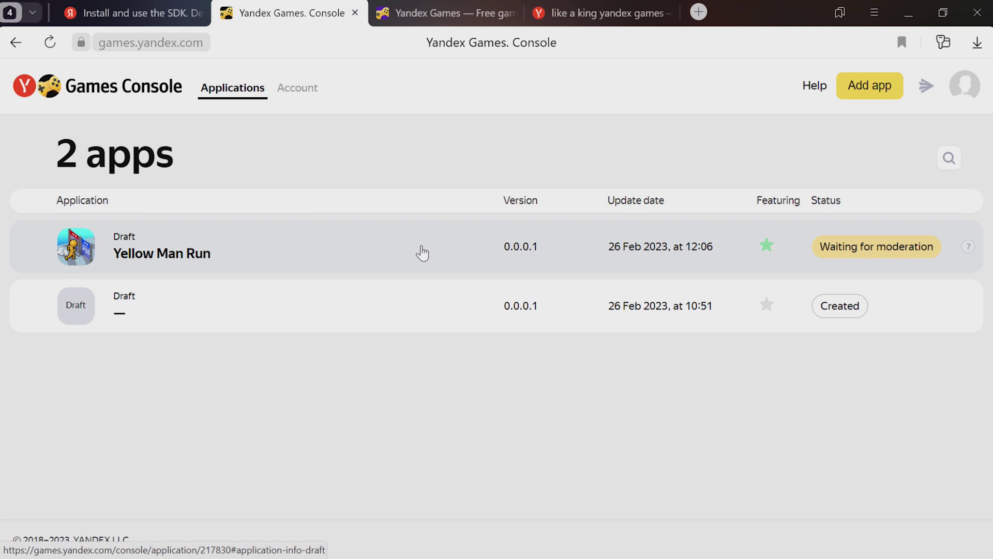
# Step: Open the Yellow Man Run row from the applications list
pyautogui.click(422, 253)
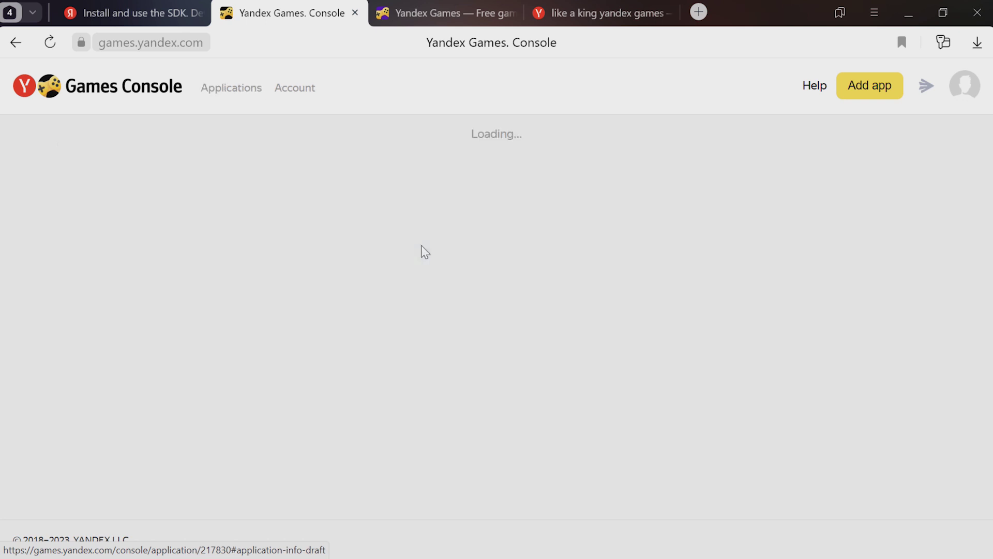